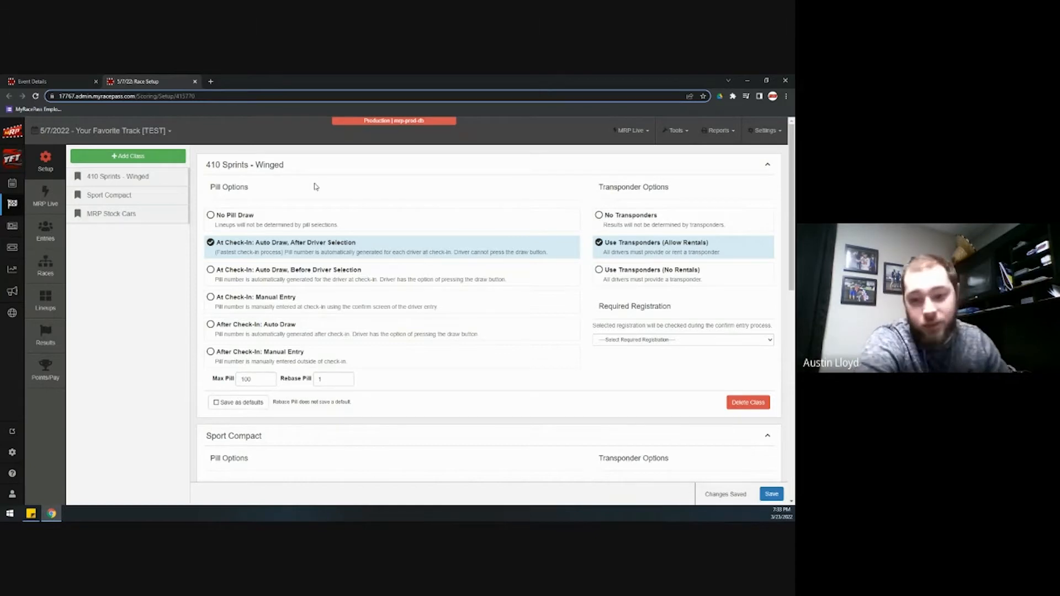
Open the event's Entries page and pick Sport Compact from the class dropdown
scroll(452, 286, down, 5)
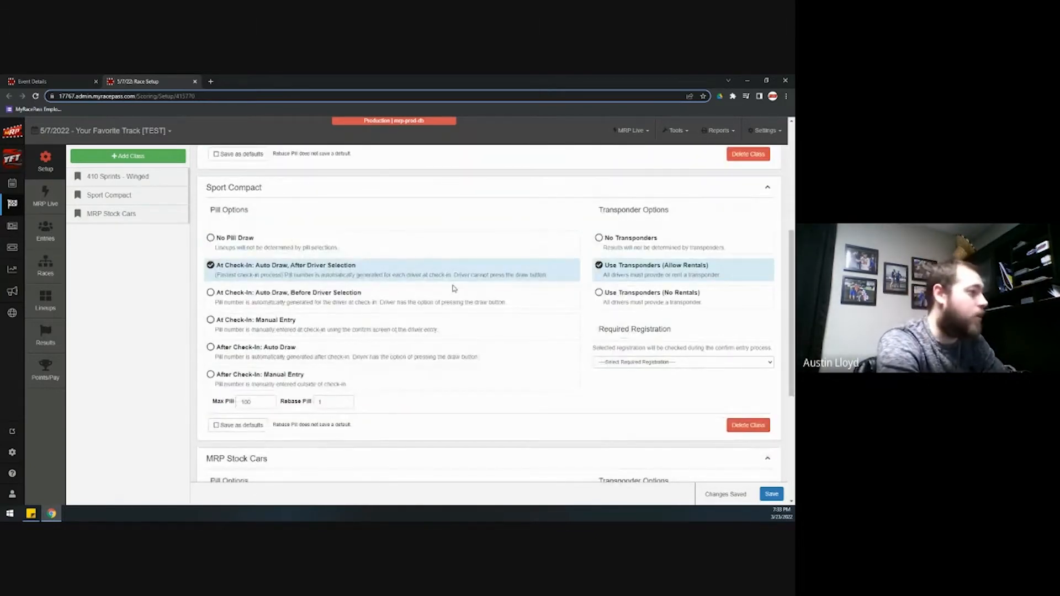
scroll(452, 287, down, 4)
scroll(279, 247, up, 3)
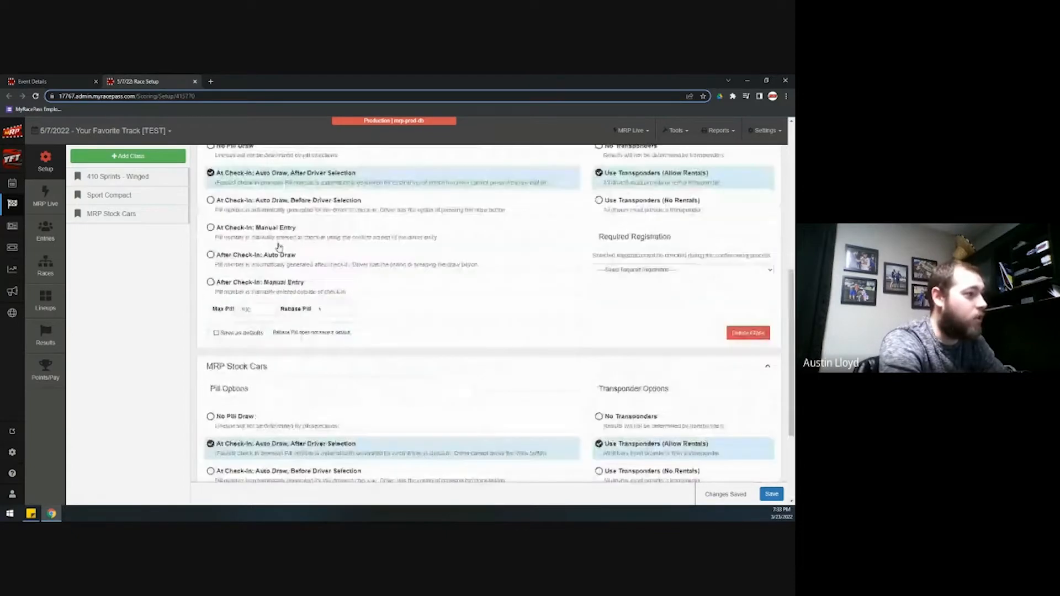
scroll(279, 246, up, 6)
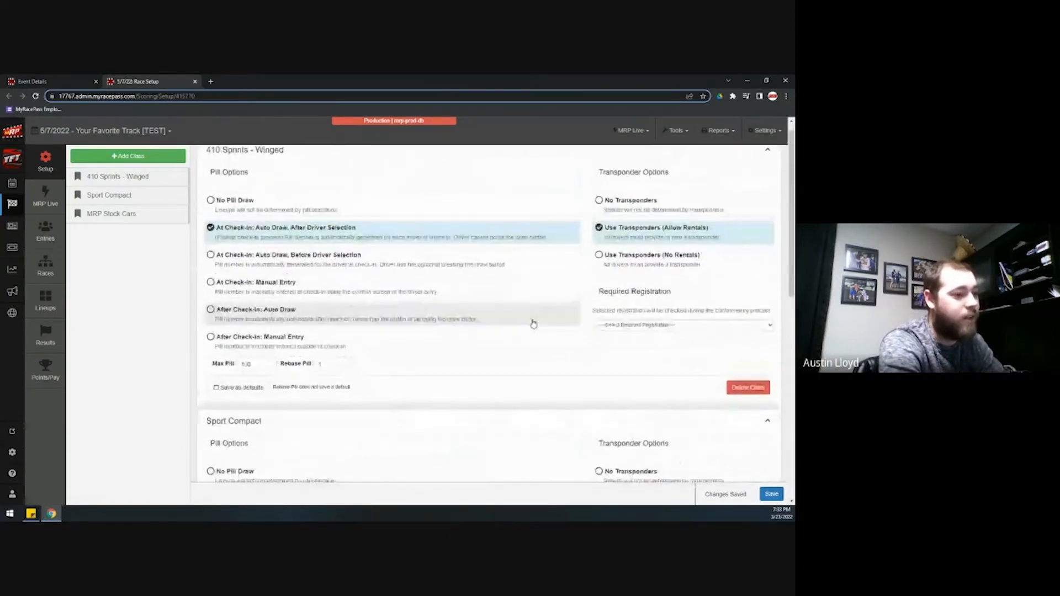
scroll(533, 323, down, 4)
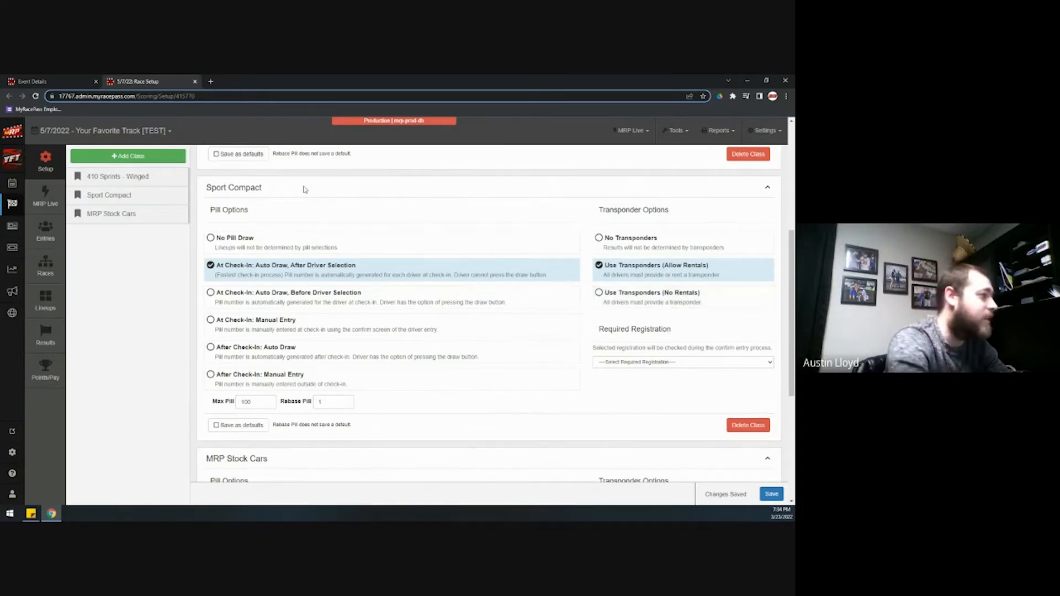
click(53, 241)
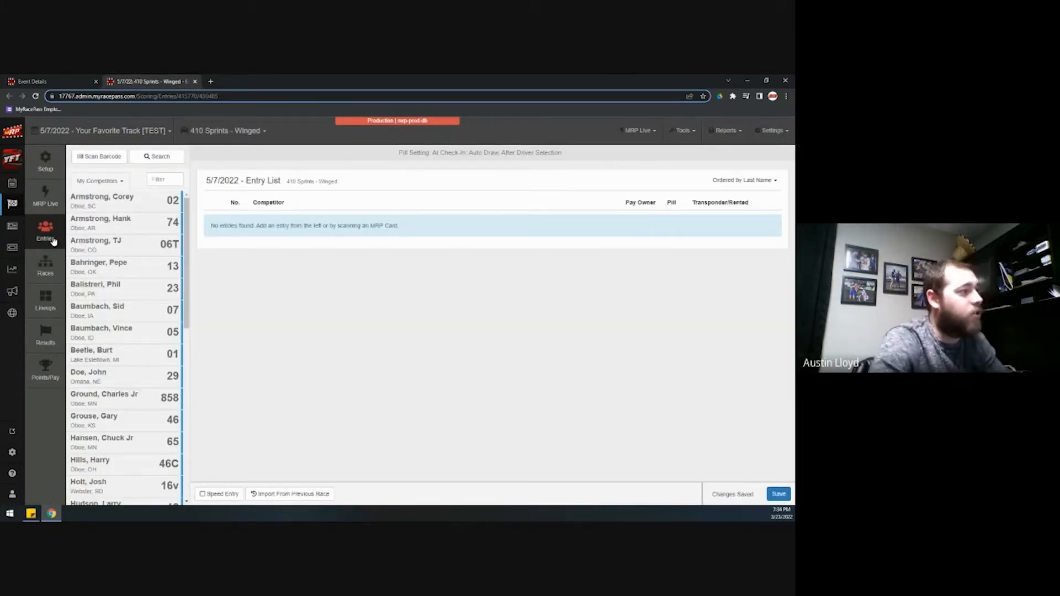
click(224, 132)
click(218, 170)
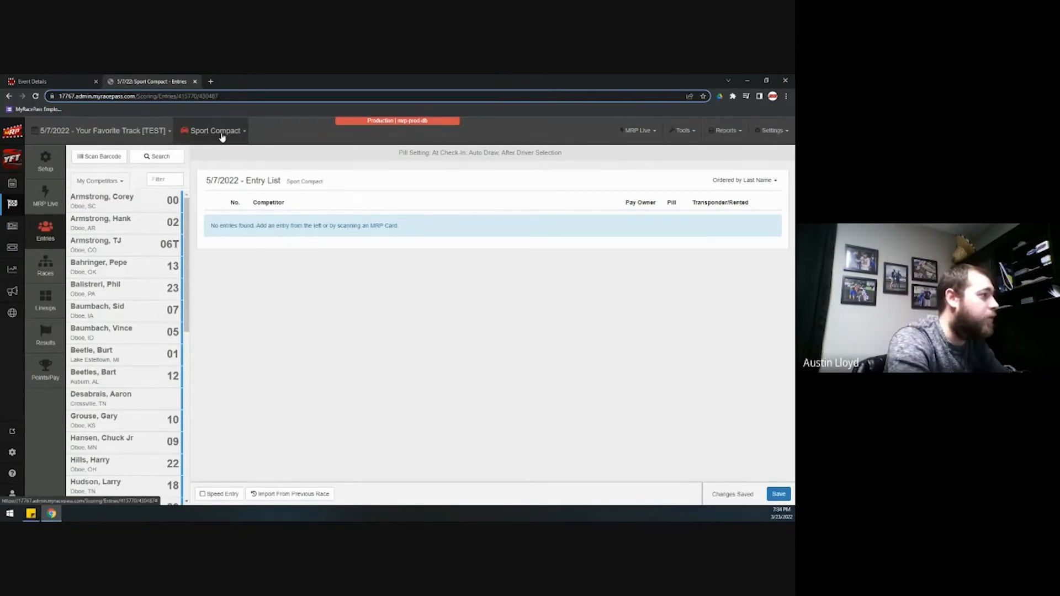
click(224, 136)
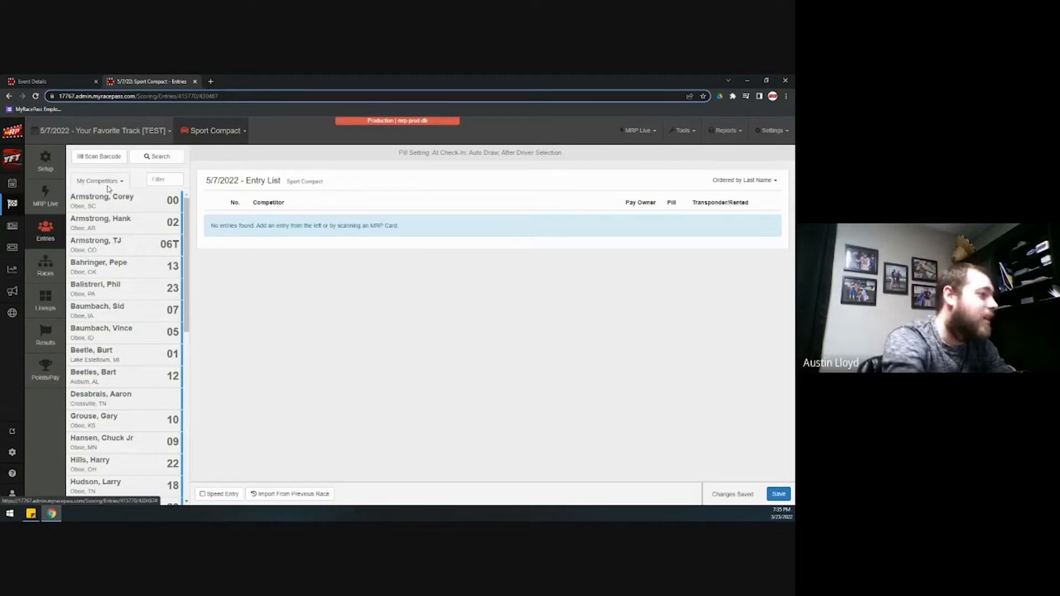
click(169, 180)
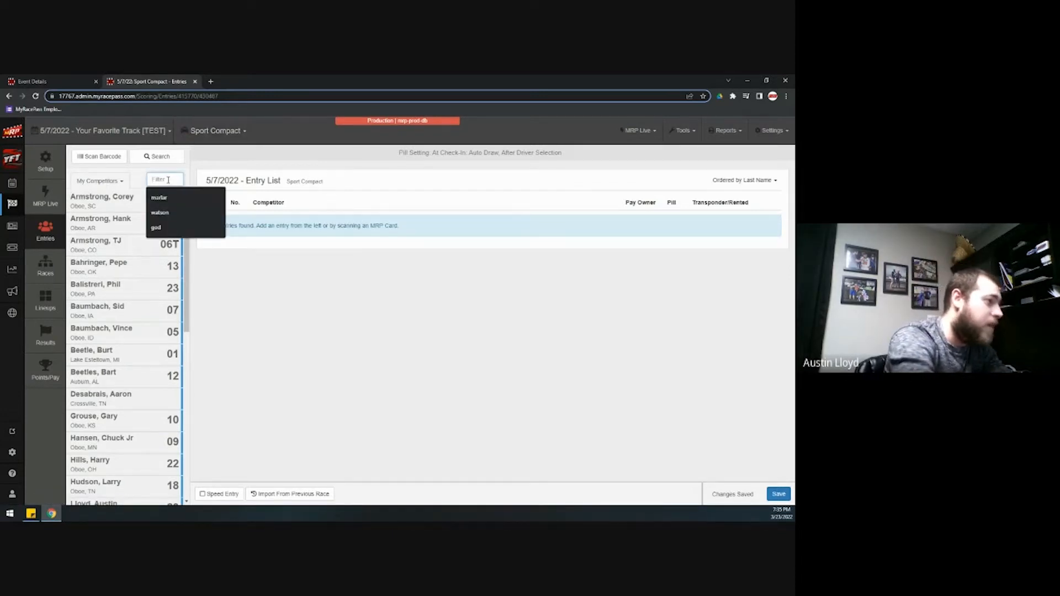
text(23)
key(BackSpace)
key(BackSpace)
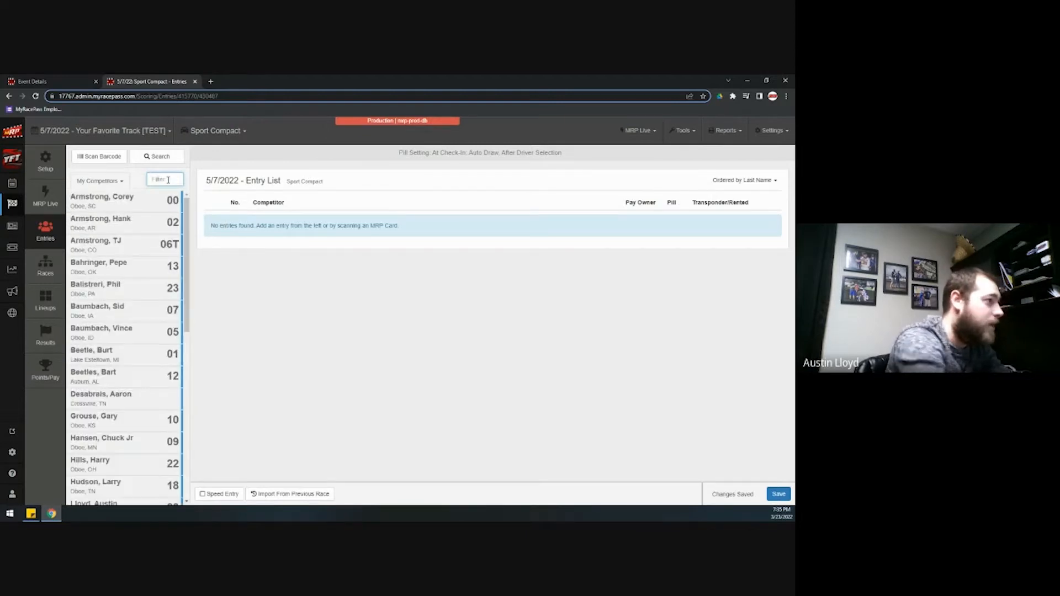
text(07)
key(BackSpace)
key(BackSpace)
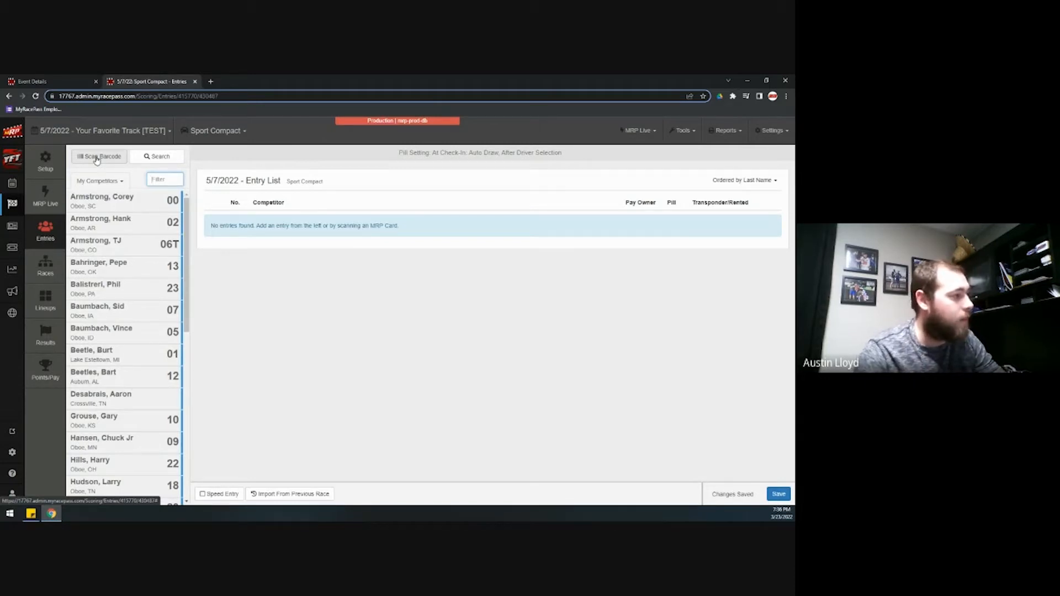
Search across all competitors for the driver by full name
click(155, 157)
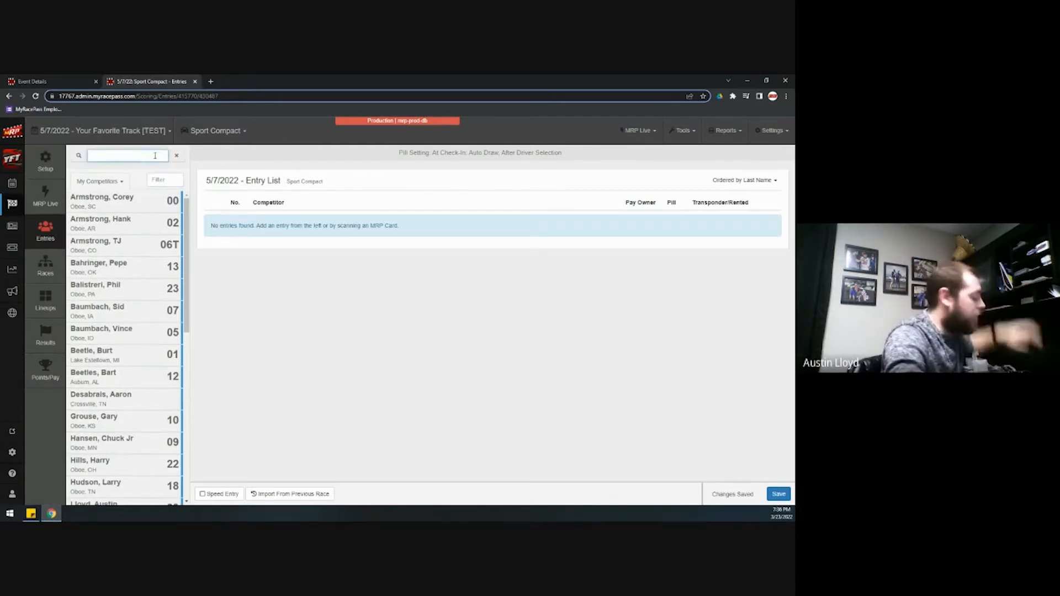
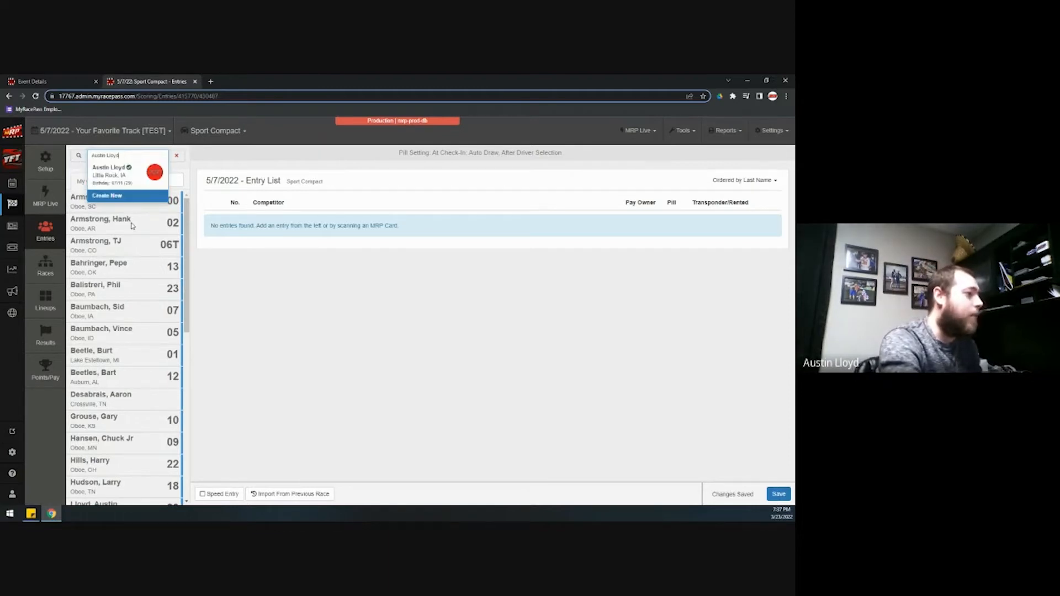
Select the matching driver to confirm a Sport Compact entry for car 23, pill 45
click(121, 177)
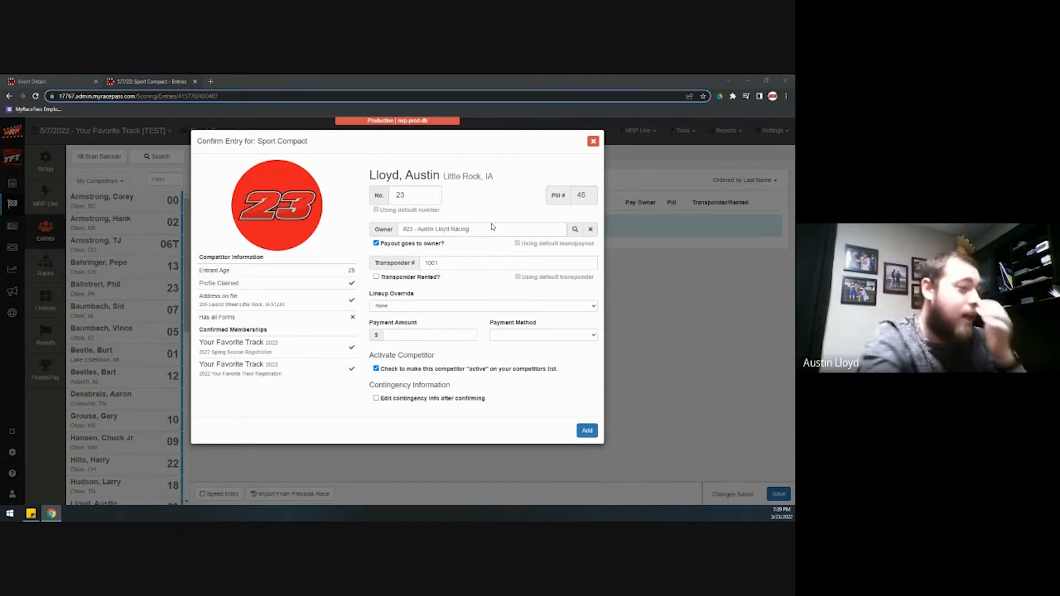
Open the Owner/Team Finder, centre its window, and switch it to All Owners search
click(576, 230)
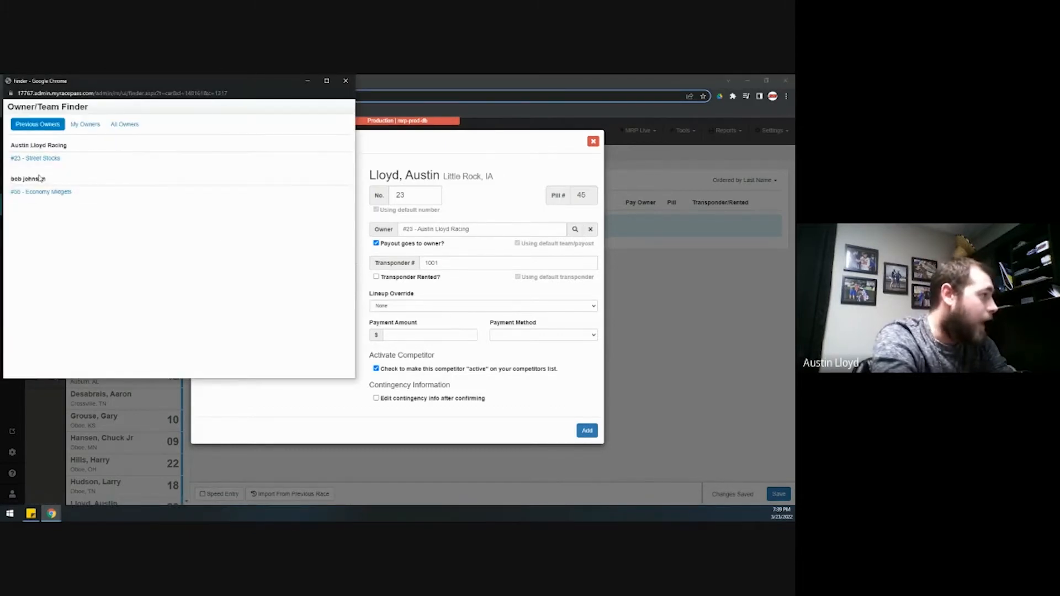
drag(108, 79, 288, 122)
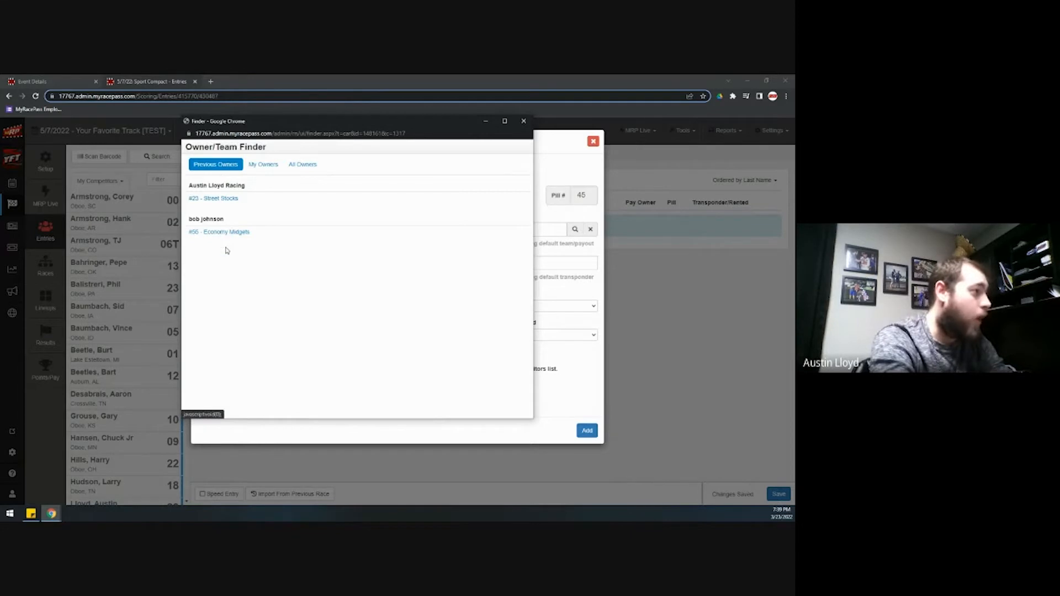
click(304, 166)
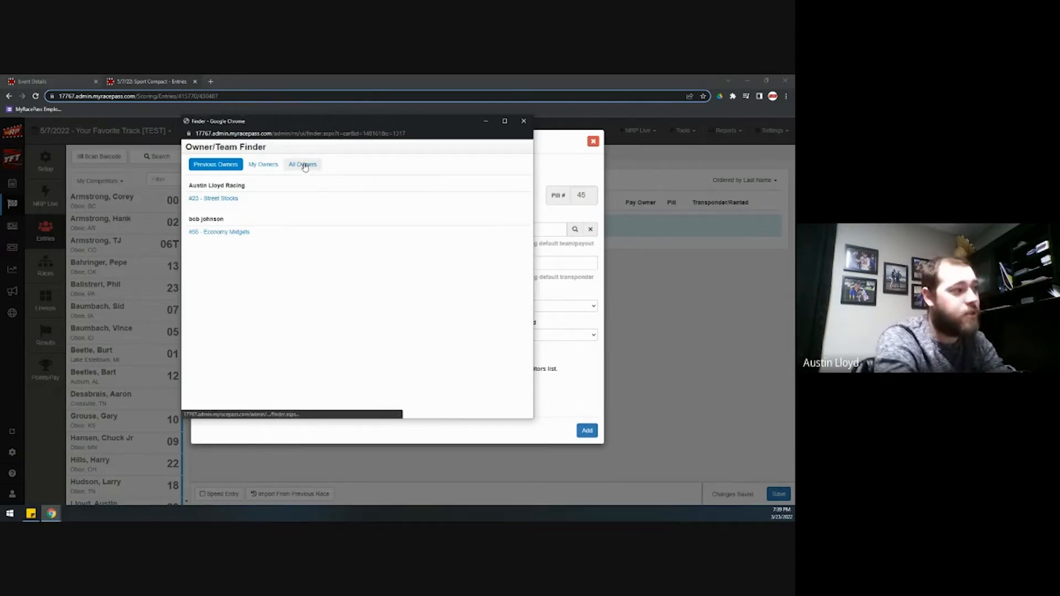
click(264, 187)
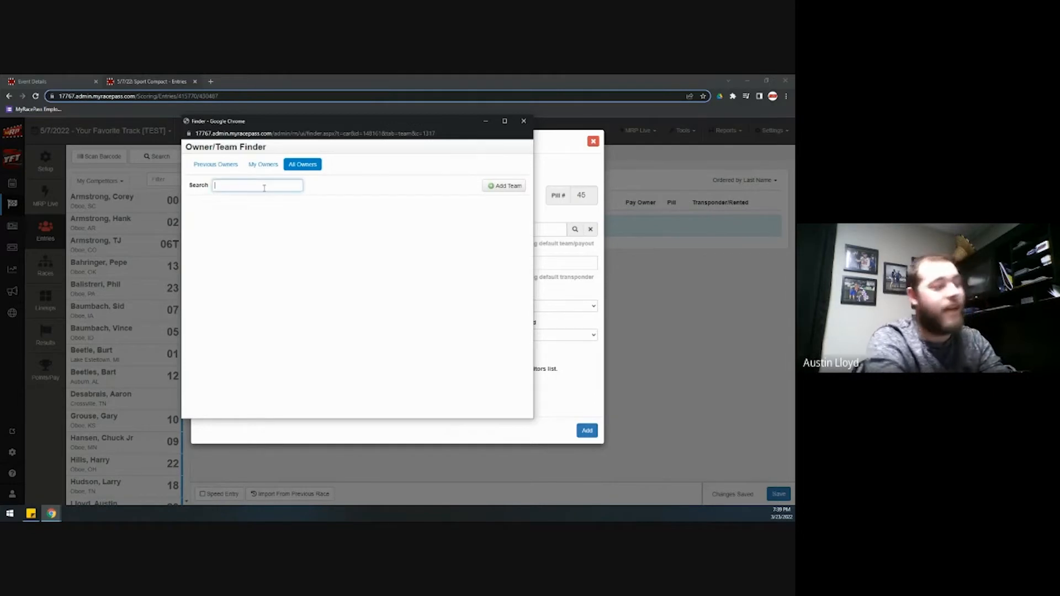
Try an owner name search and the Add Team form, then return to Previous Owners
text(kas)
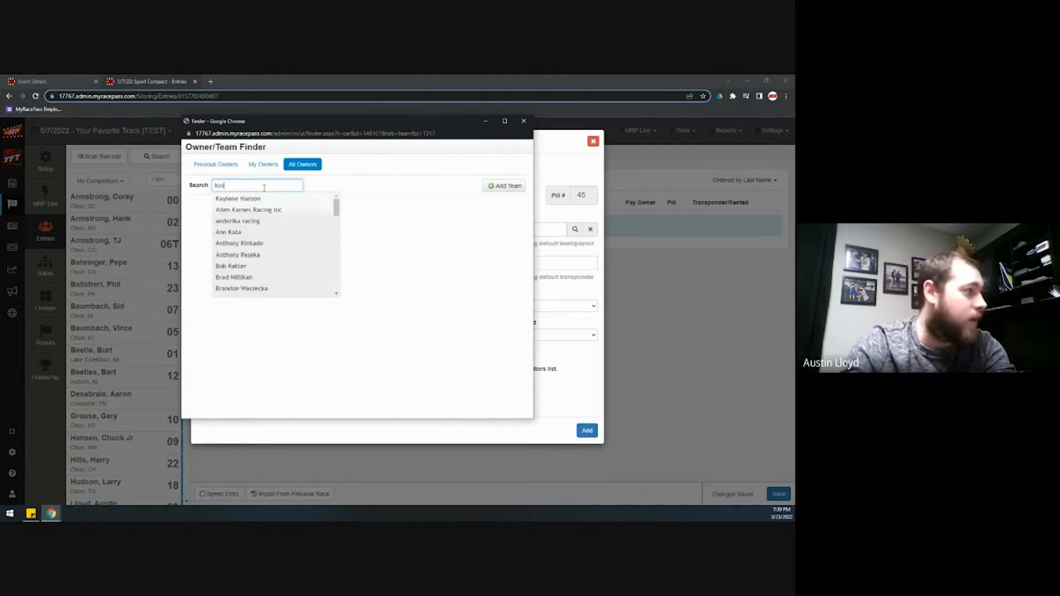
text(ey kahne)
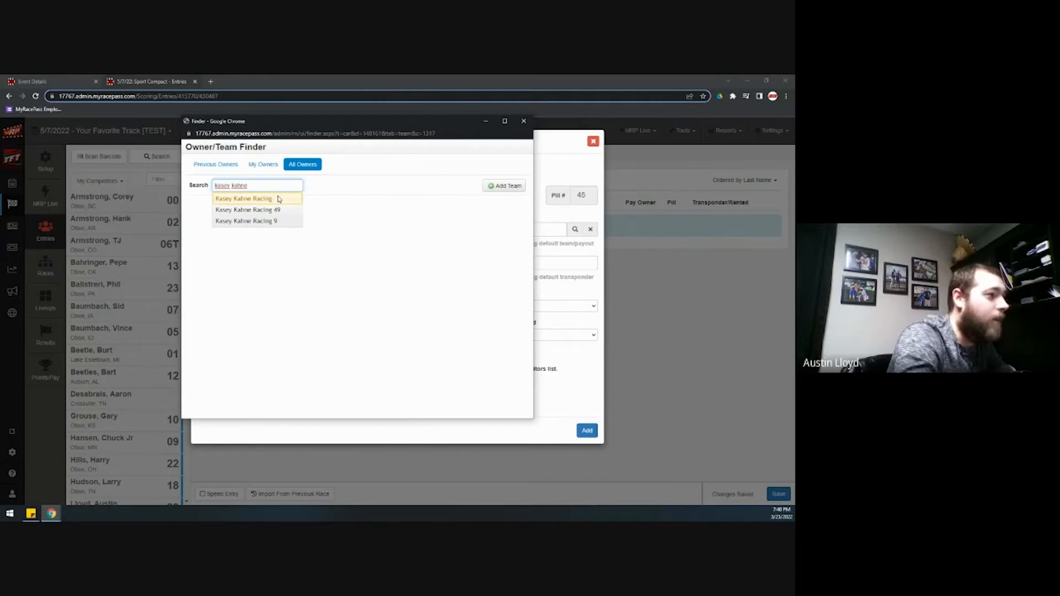
click(399, 183)
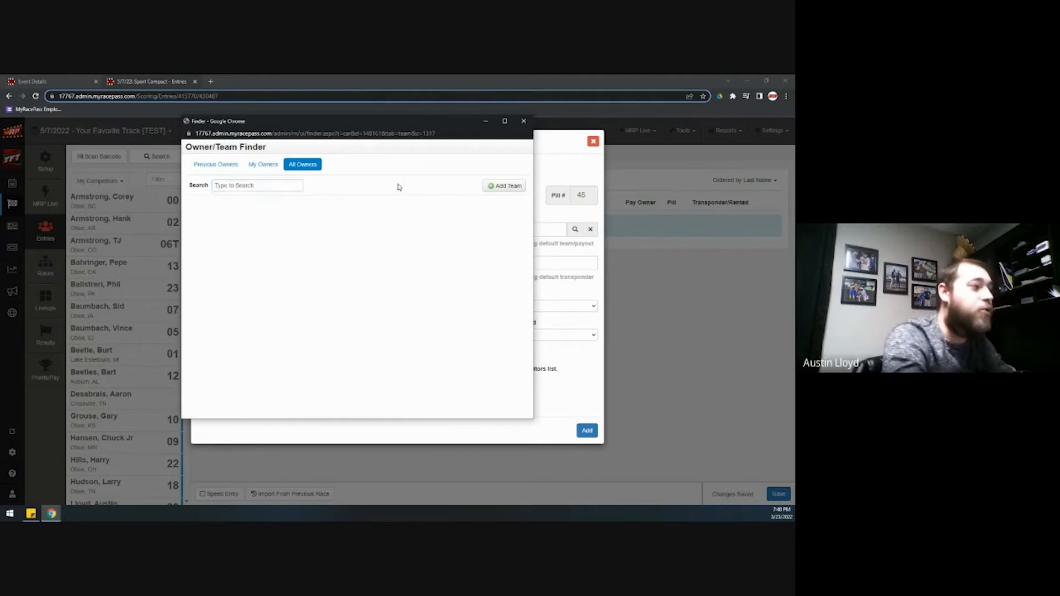
click(503, 186)
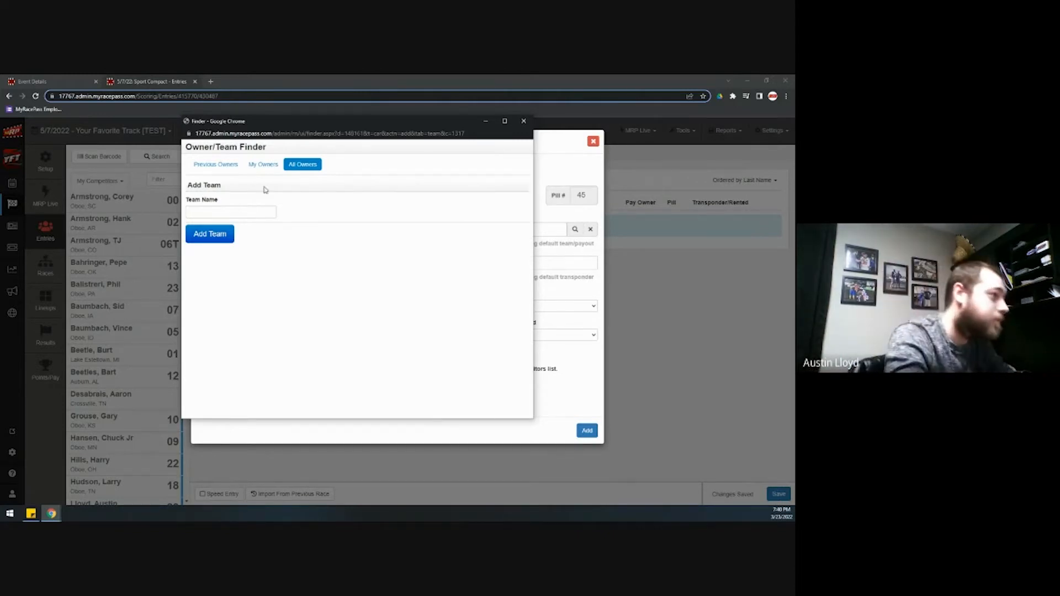
click(218, 164)
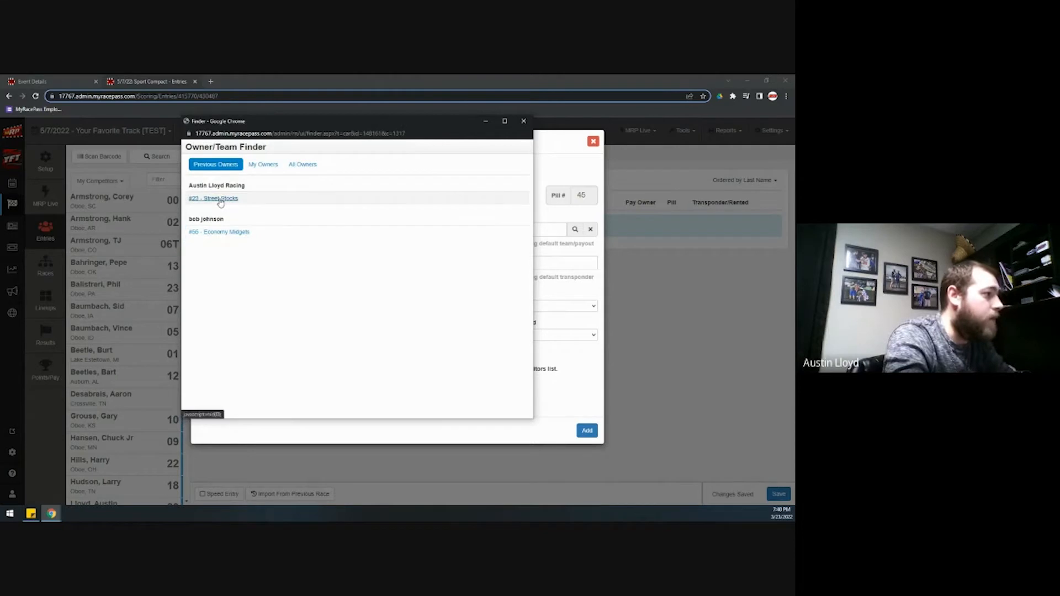
Make the #23 Street Stocks team the owner, with payout going to the owner
click(220, 198)
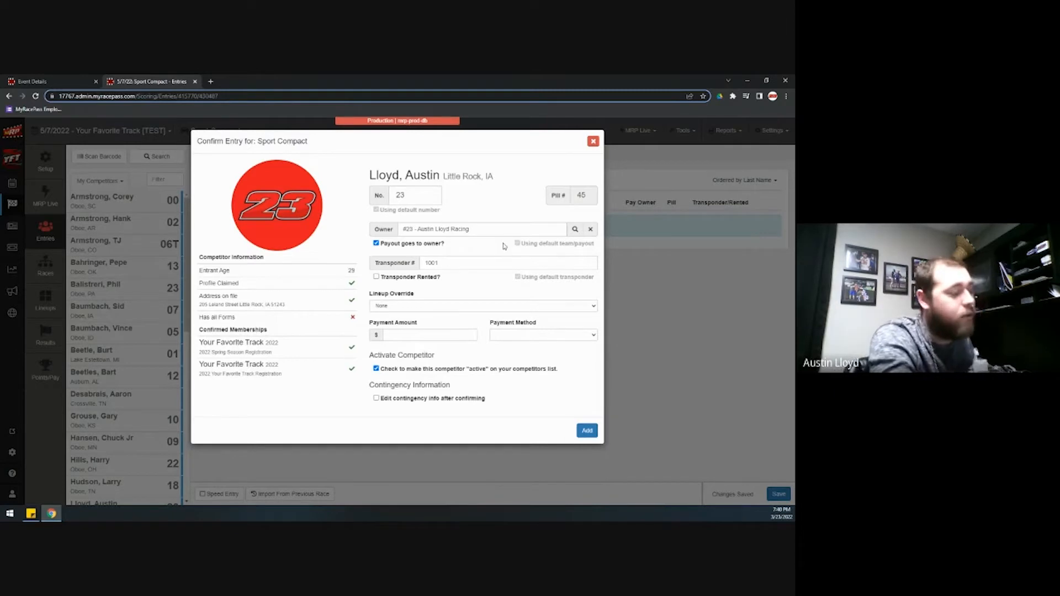
click(376, 244)
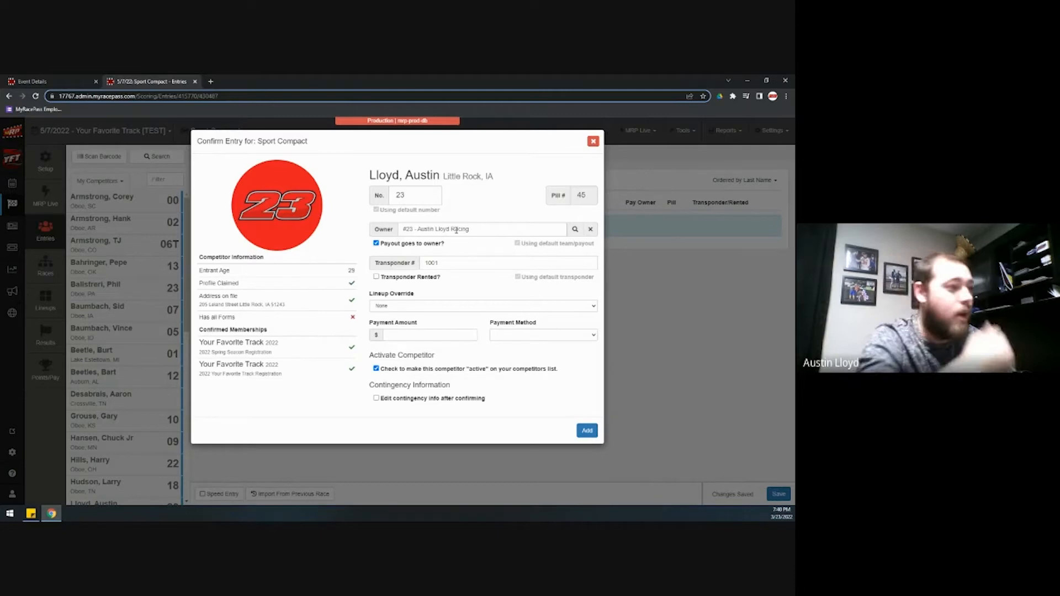
click(456, 263)
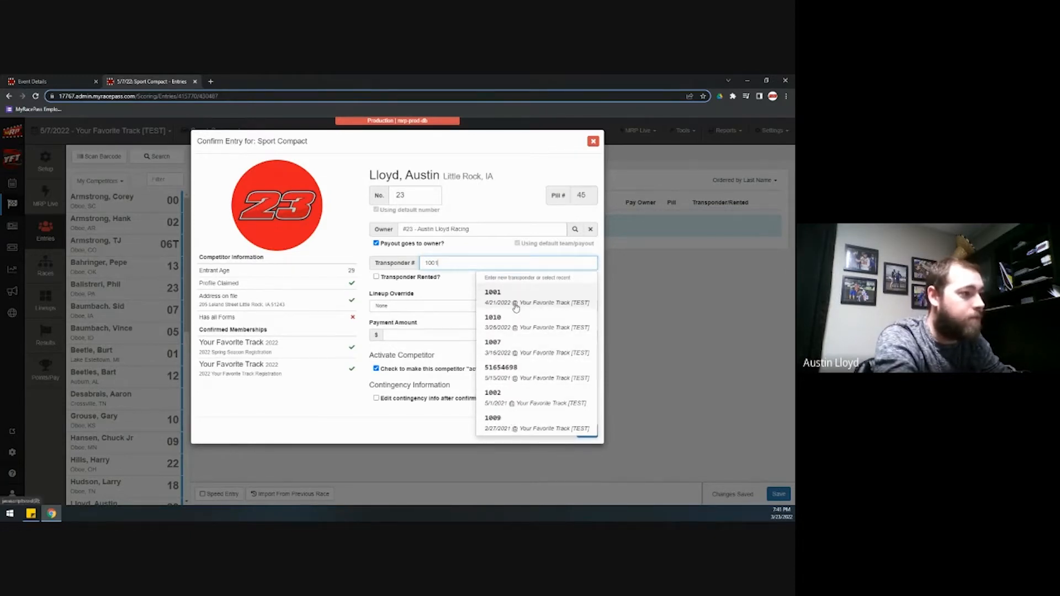
Keep transponder 1001 for the entry, then reopen and close the Owner/Team Finder
click(462, 252)
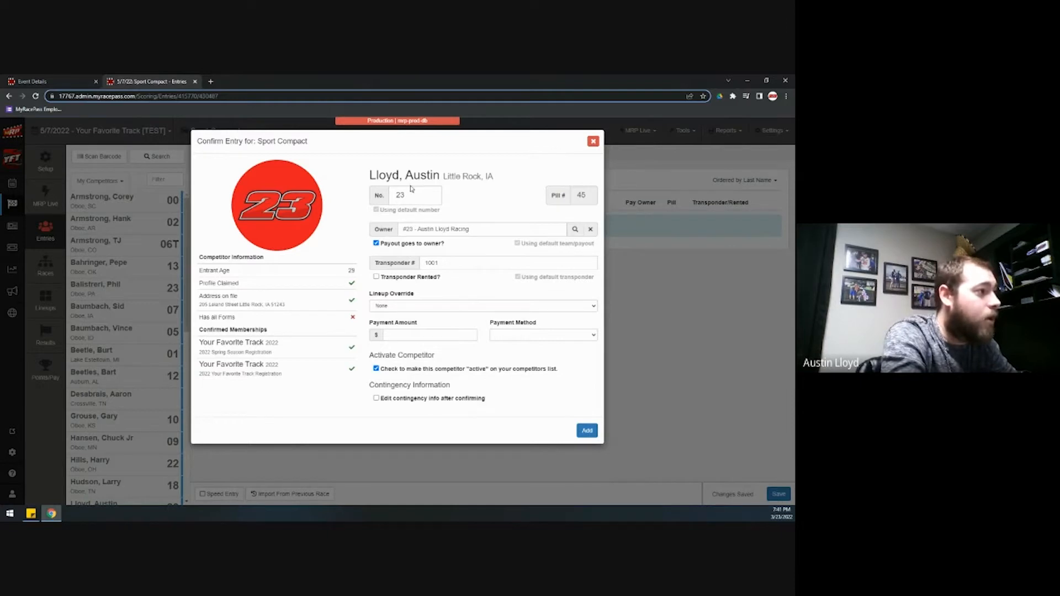
click(575, 230)
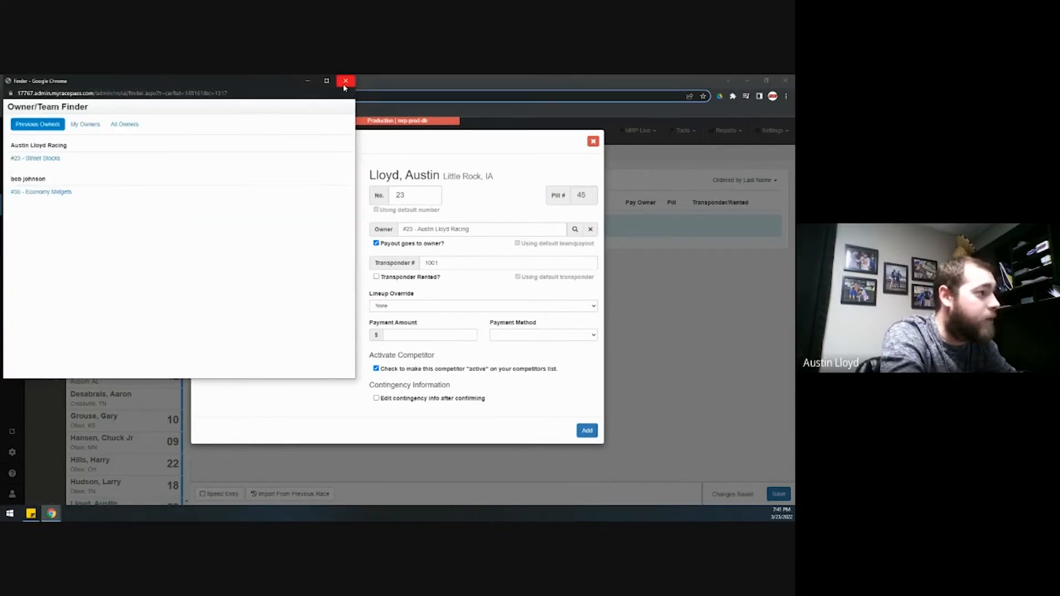
click(345, 82)
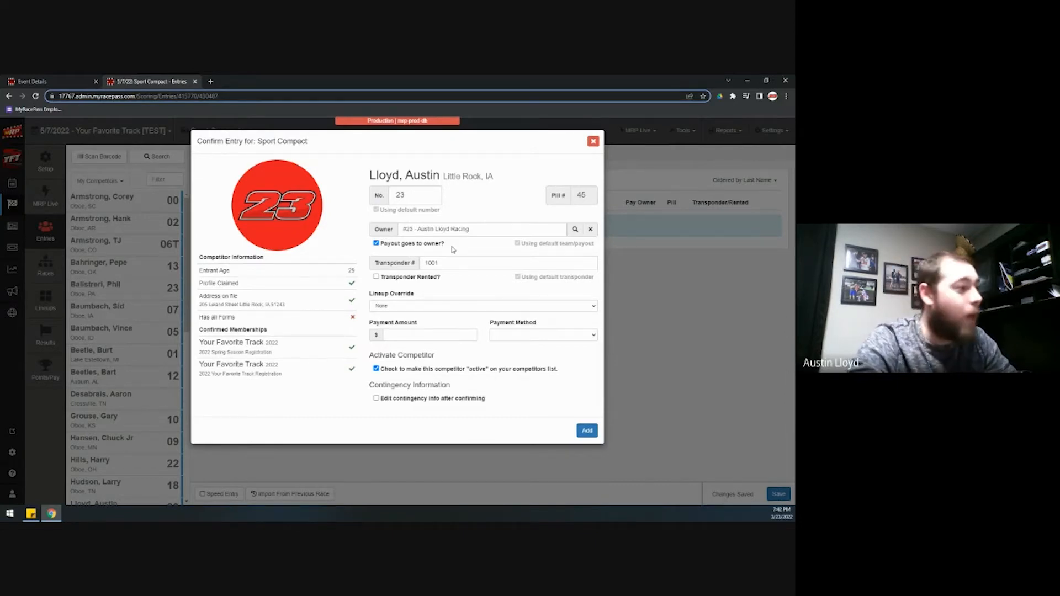
click(425, 307)
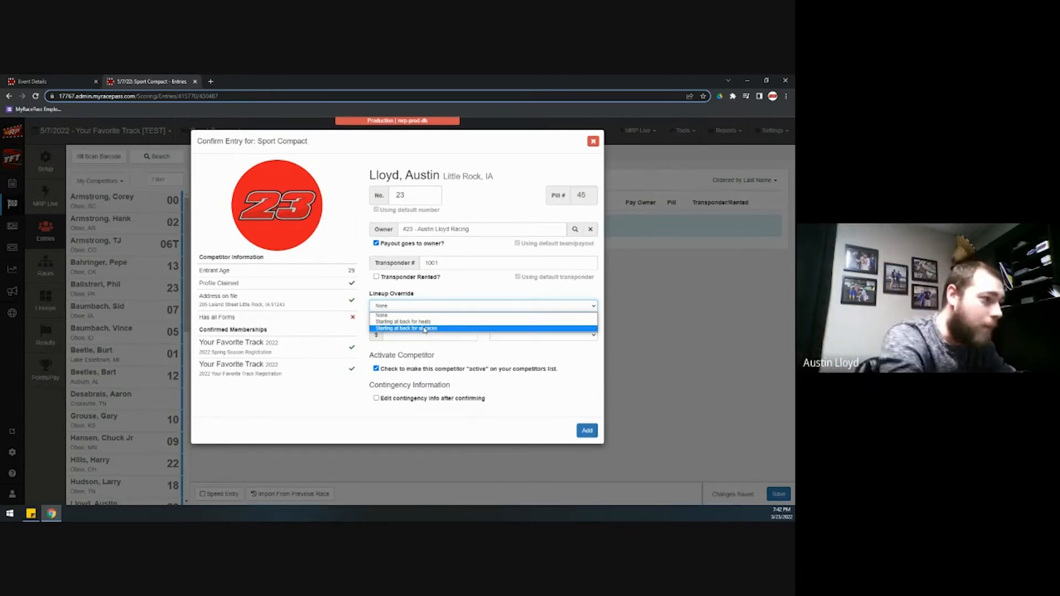
click(426, 302)
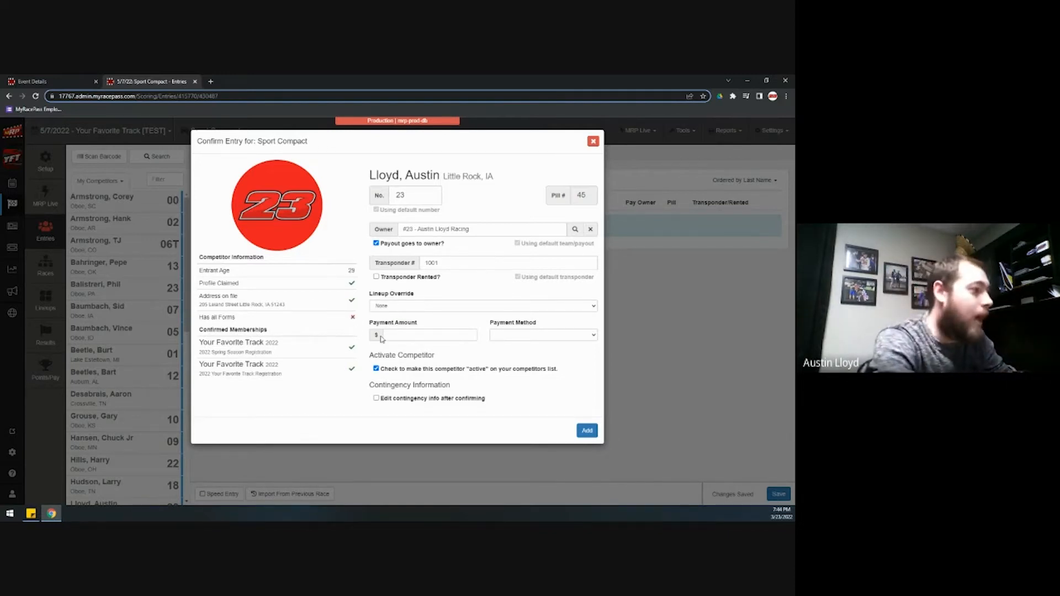
Add cars 23, 00, 02, 06T and 13 to the Sport Compact entry list
click(587, 431)
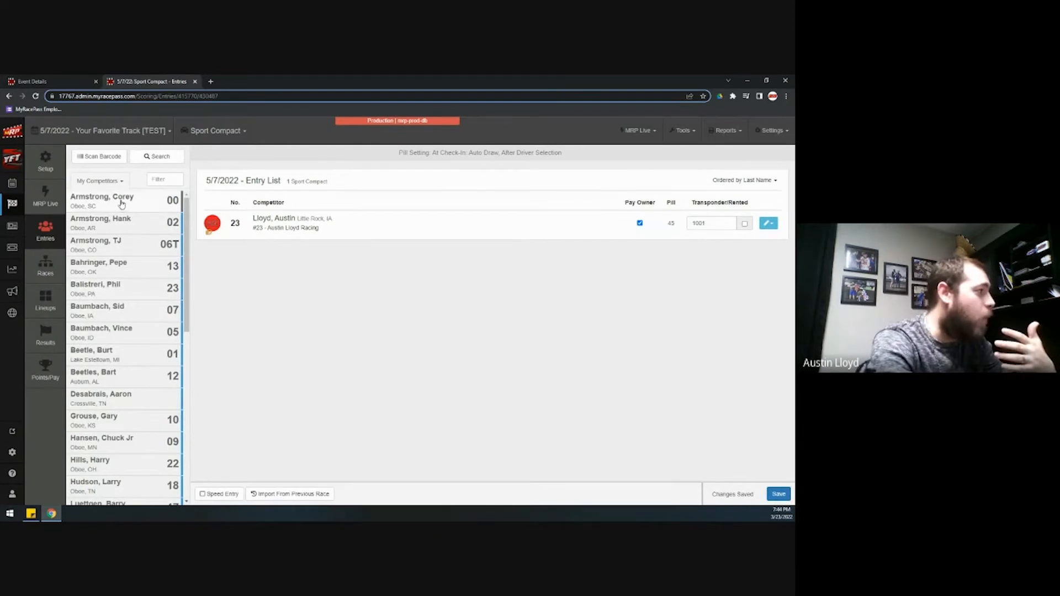
click(122, 202)
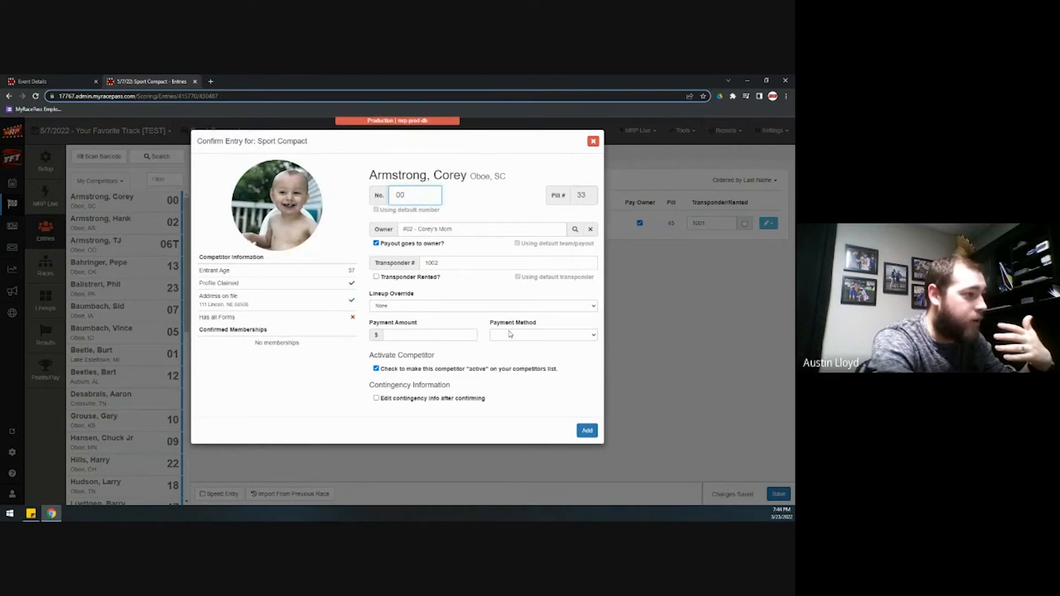
click(587, 432)
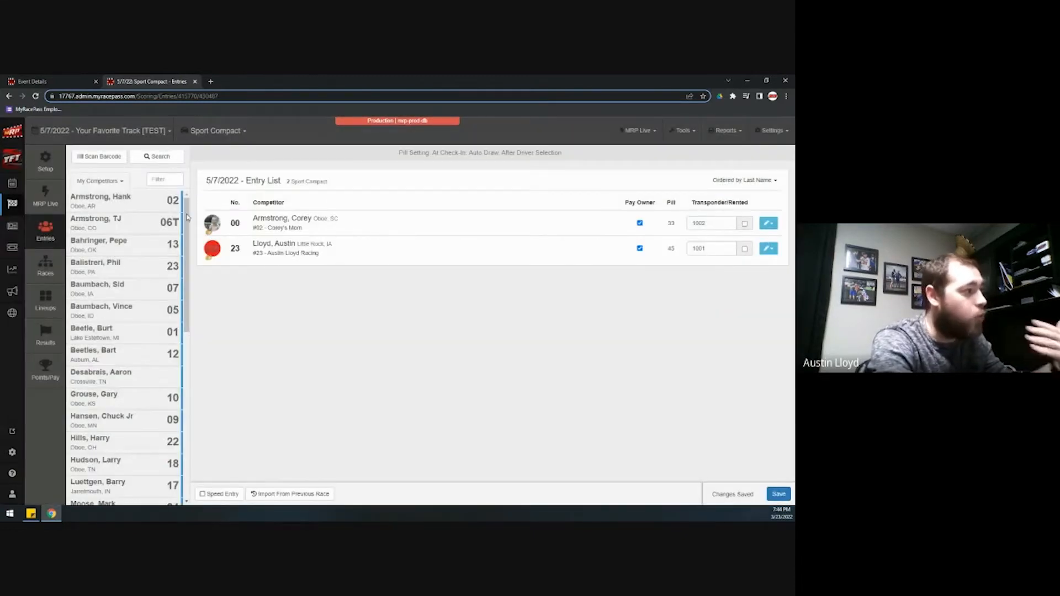
click(127, 201)
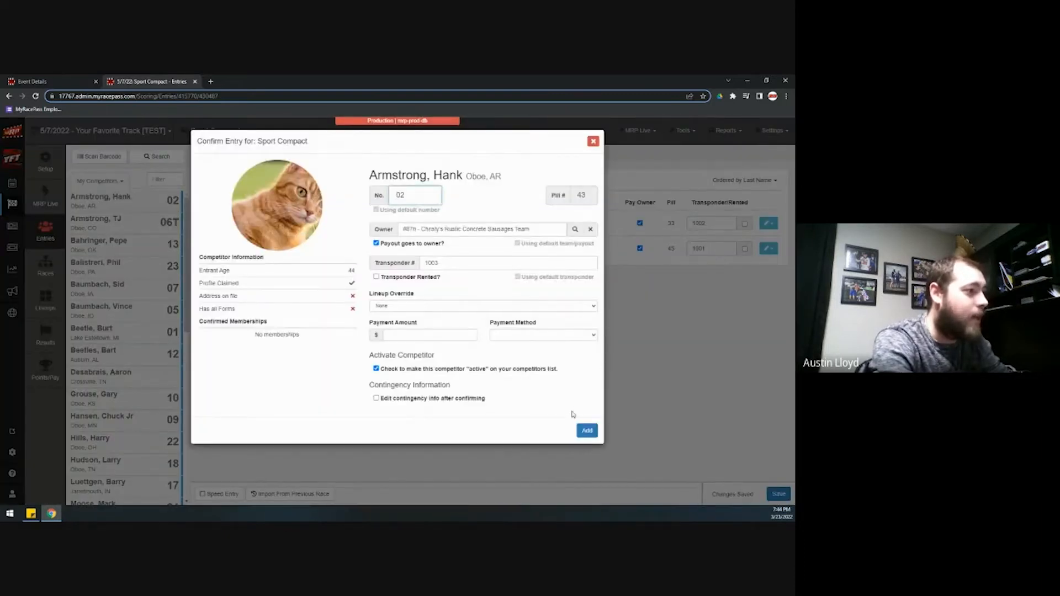
click(587, 431)
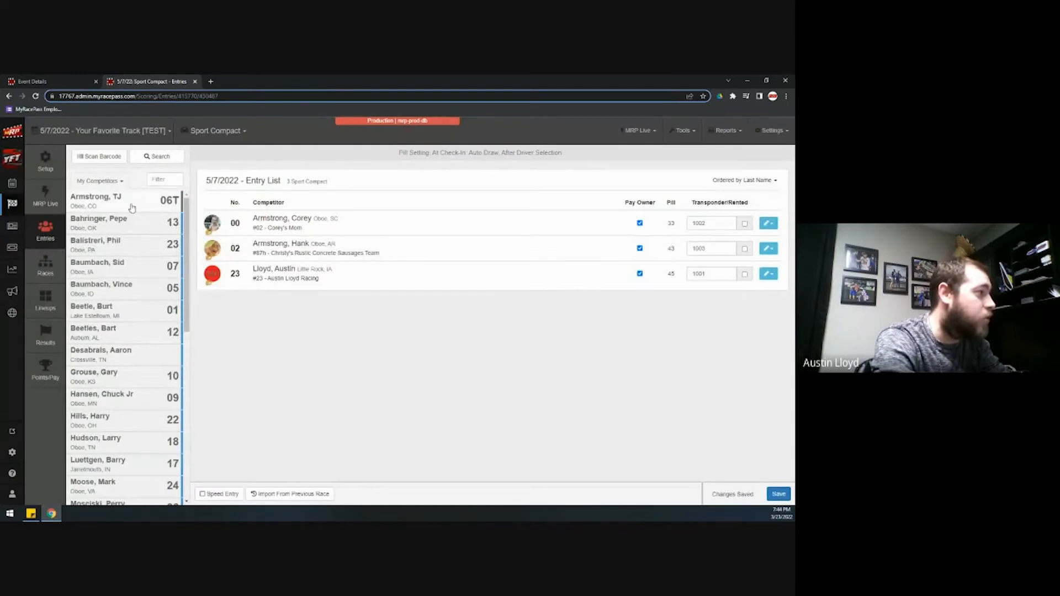
click(130, 205)
click(588, 431)
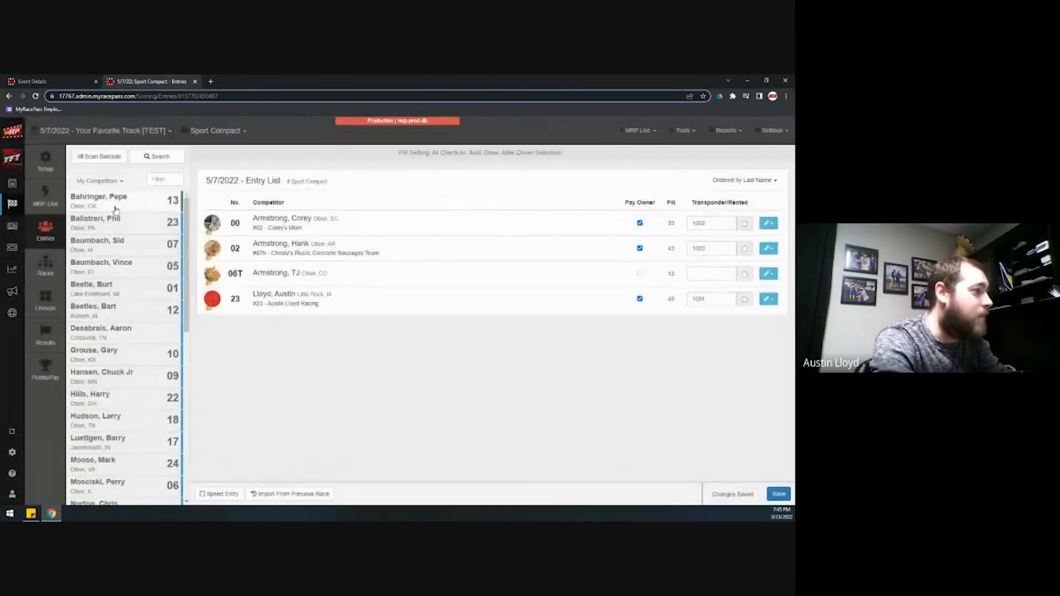
click(111, 200)
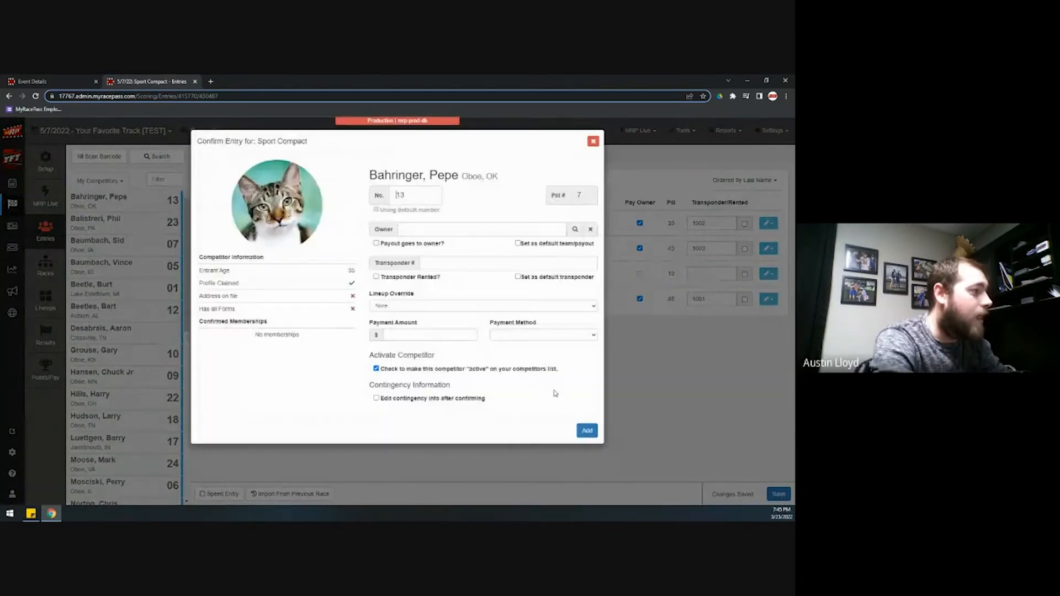
click(593, 432)
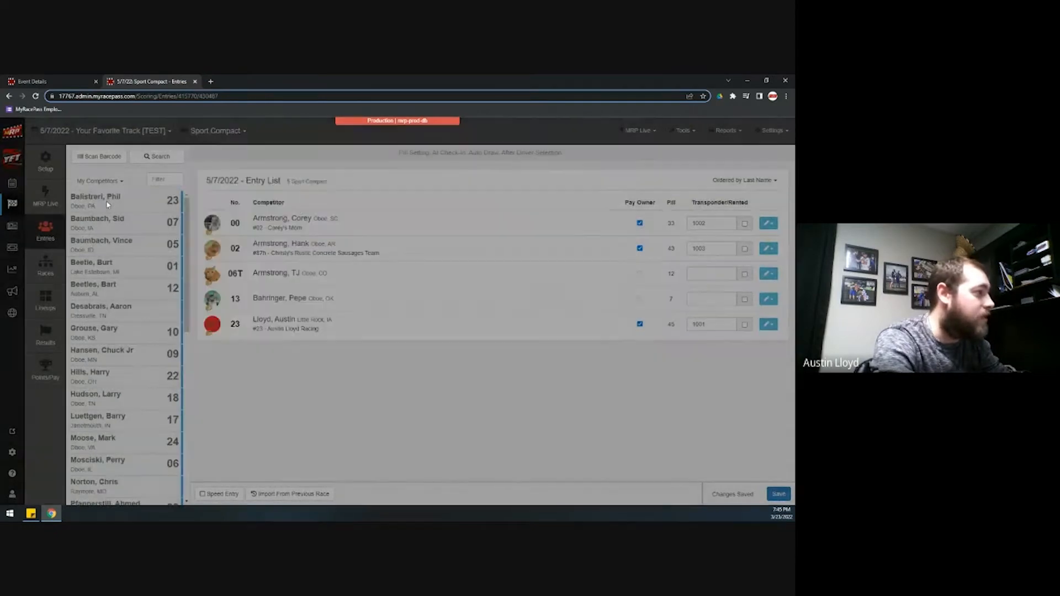
Add the second #23 competitor, renumbering the clashing car to 23X
click(106, 200)
click(587, 431)
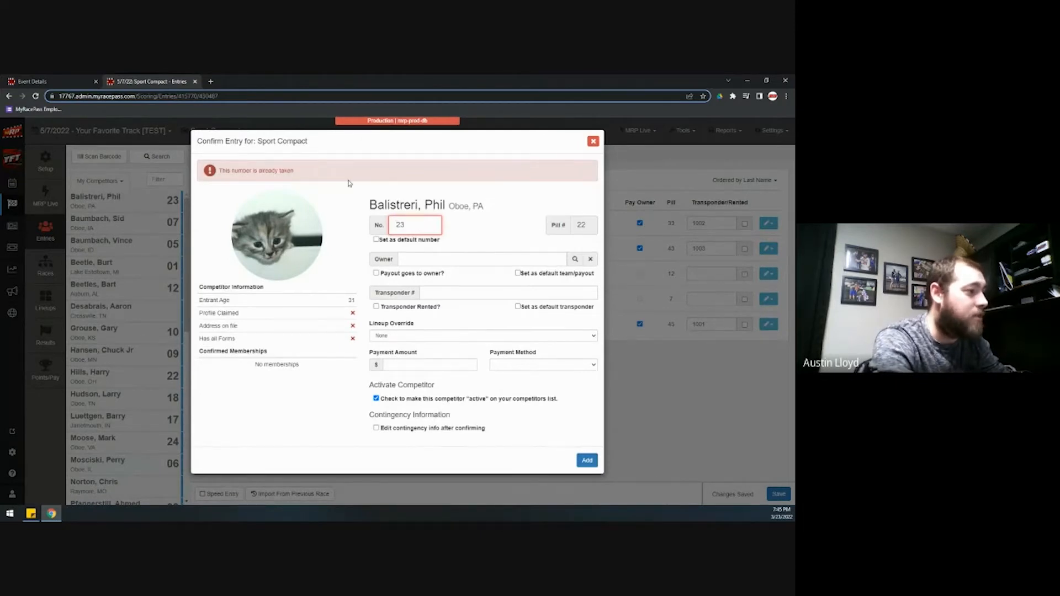
click(432, 224)
click(409, 261)
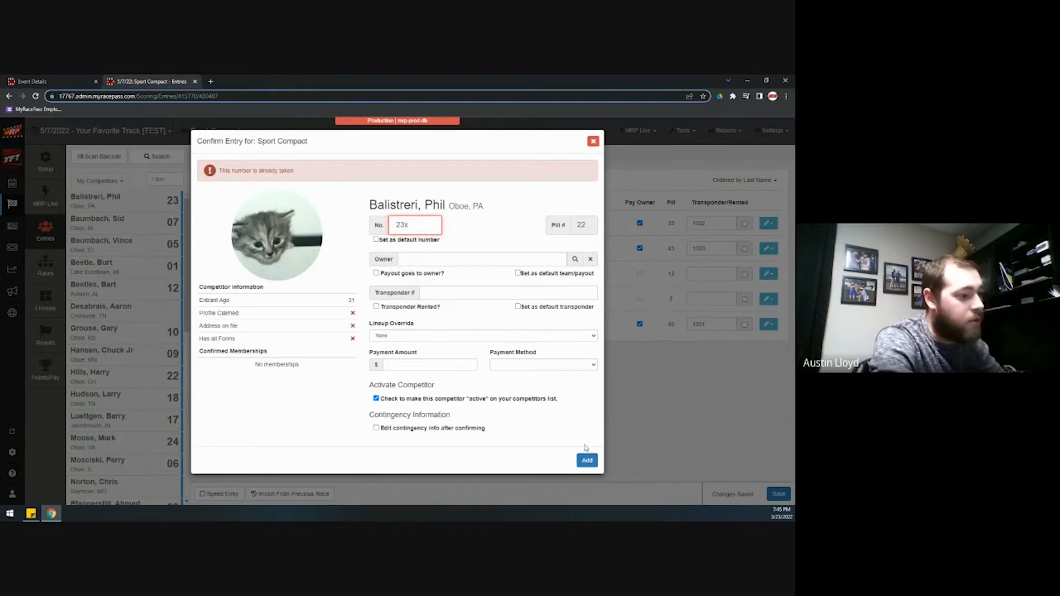
click(587, 460)
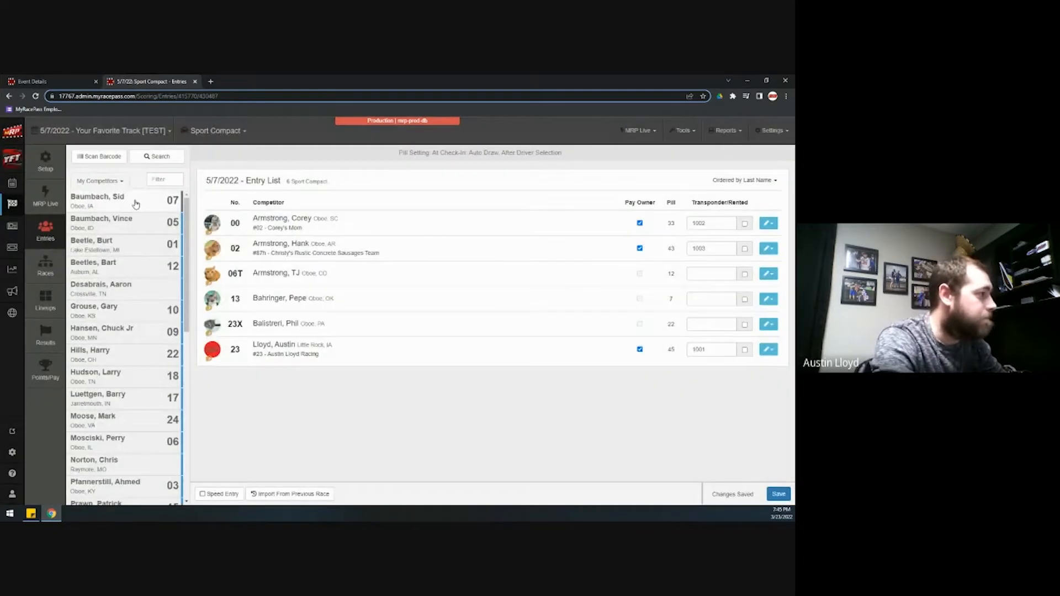
Check in cars 07, 05, 01 and 12 to complete the ten-car list
click(135, 203)
click(564, 428)
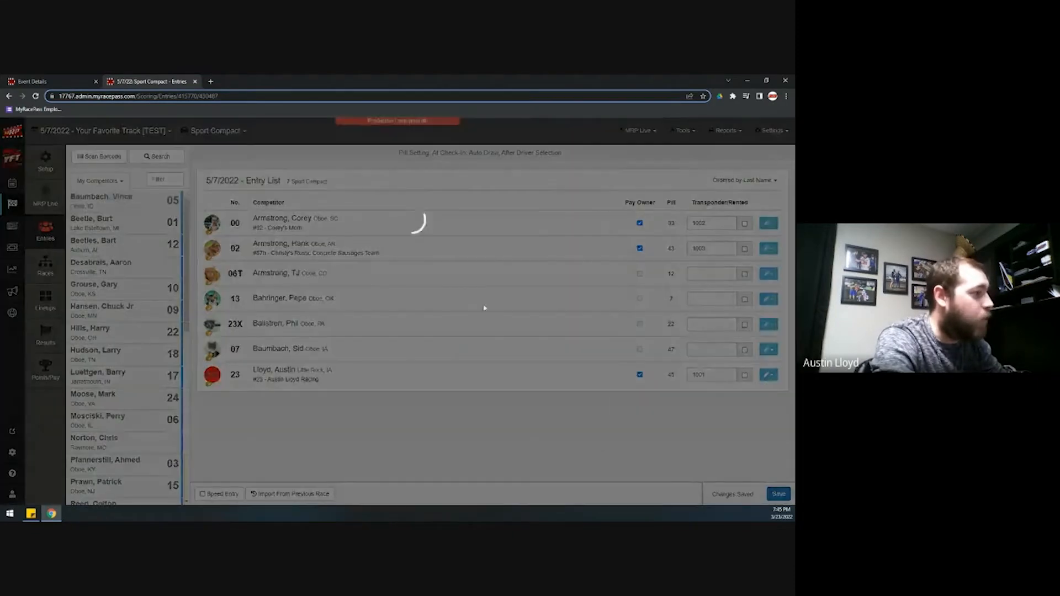
click(135, 199)
key(Return)
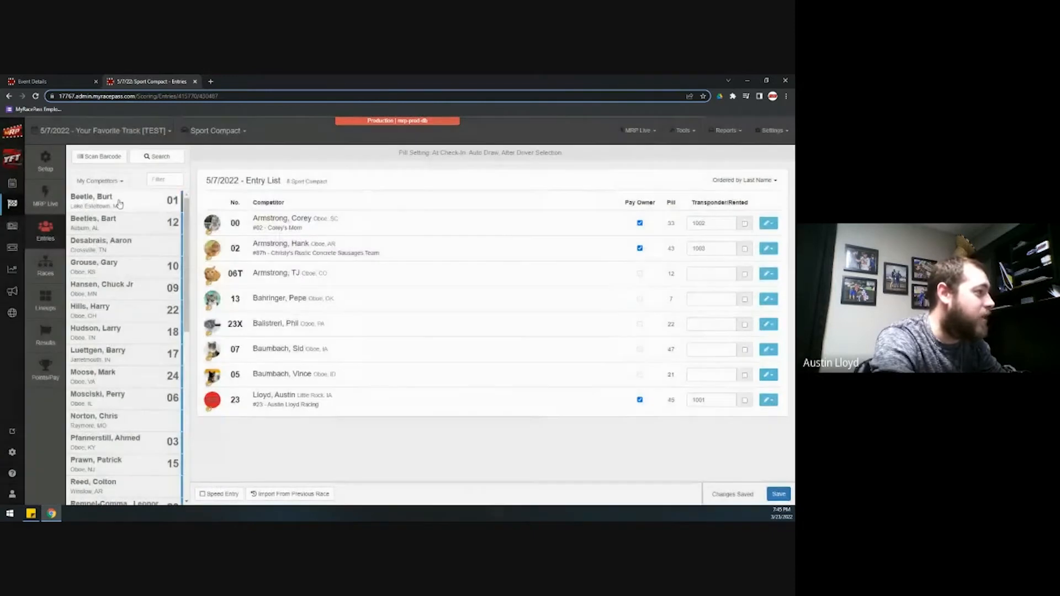
click(119, 201)
key(Return)
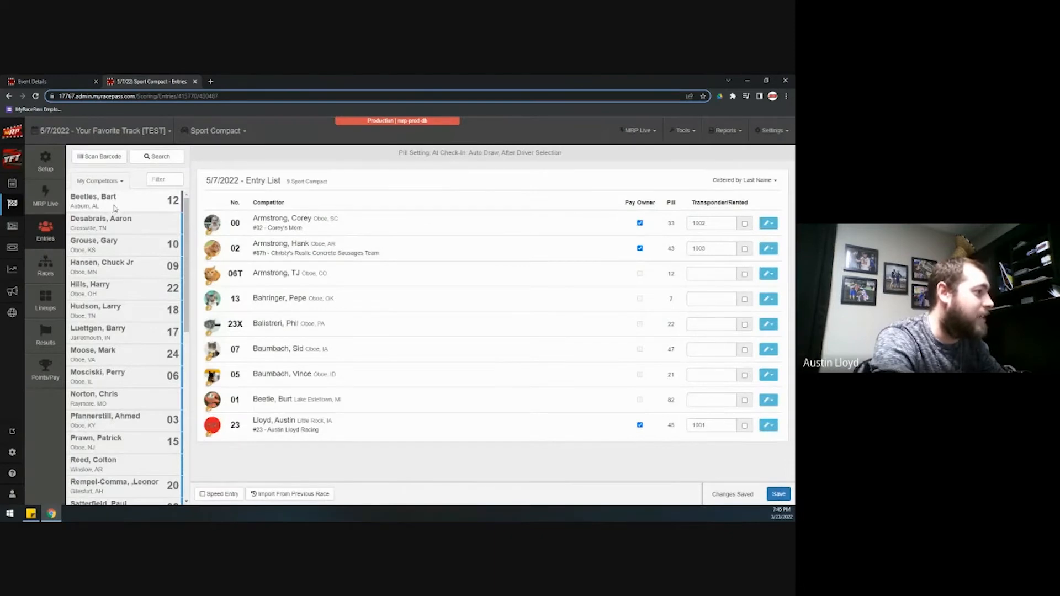
click(115, 204)
key(Return)
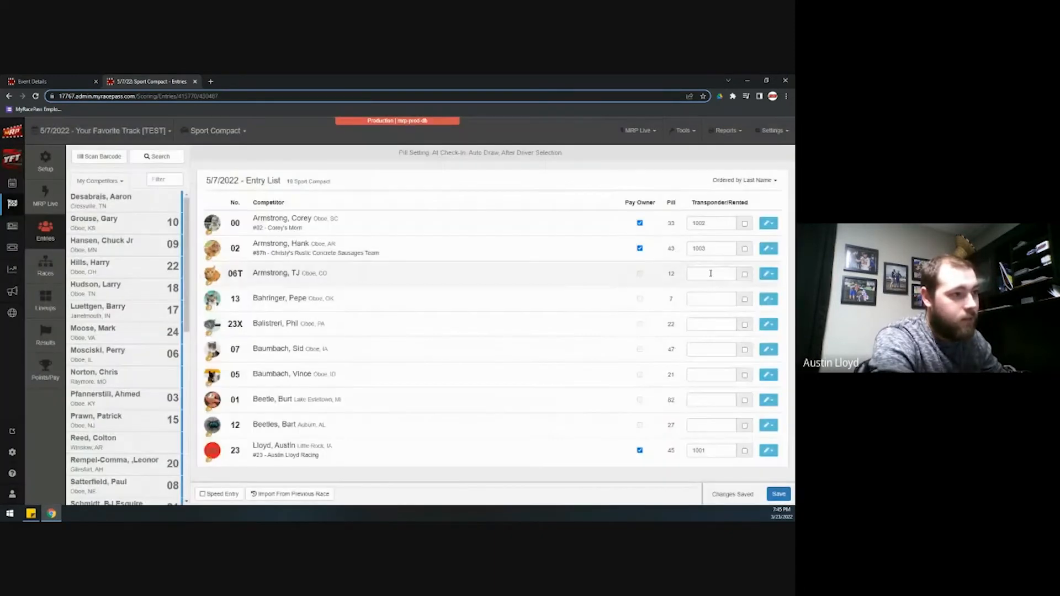
click(711, 273)
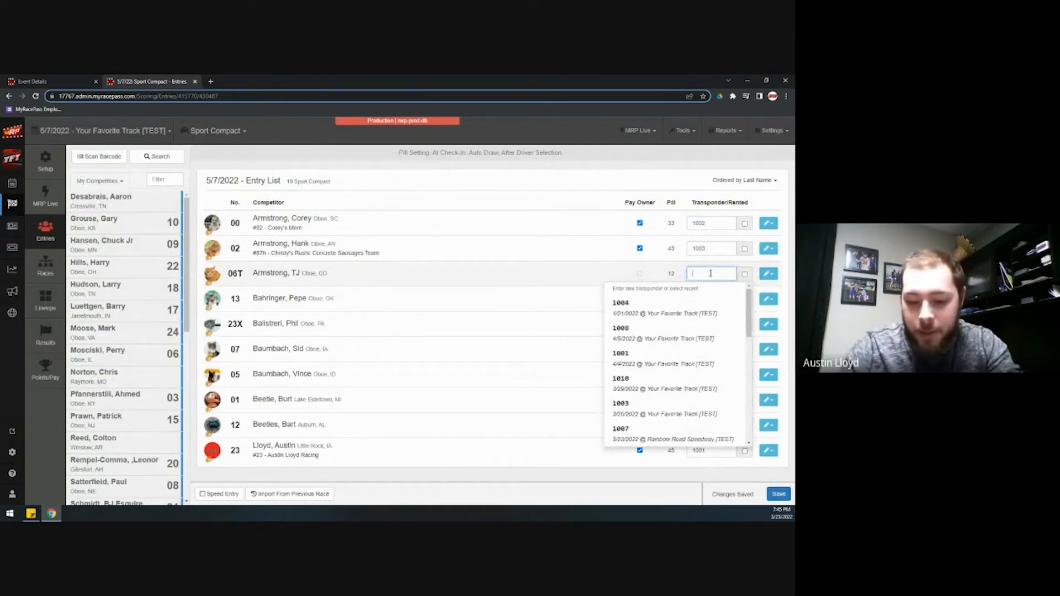
Enter transponders 1004 for 06T, 1005 for 13, 1006 for 23X and 1007 for 07
text(100)
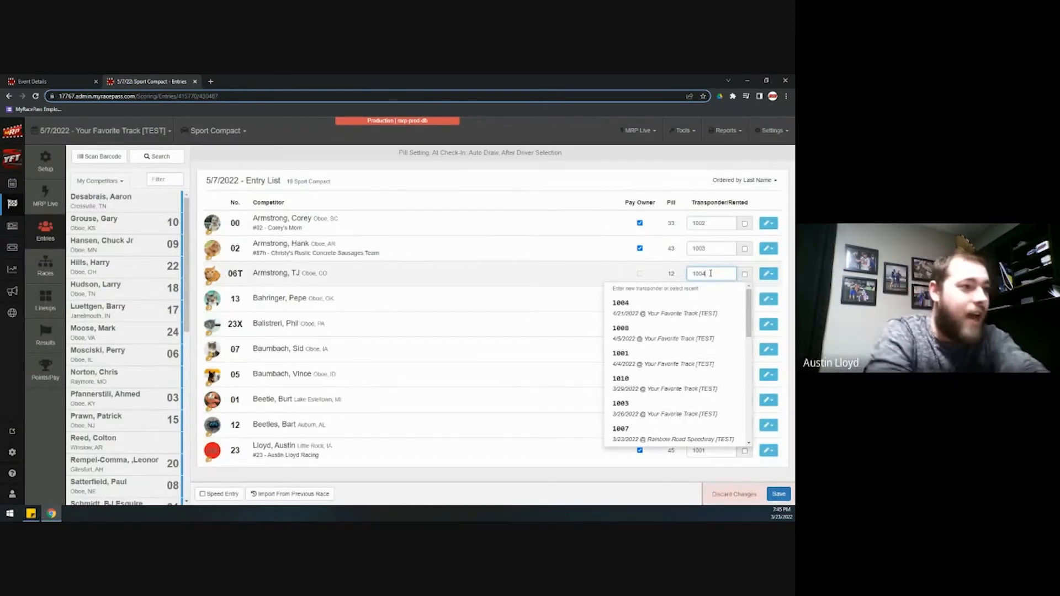
text(4)
click(716, 302)
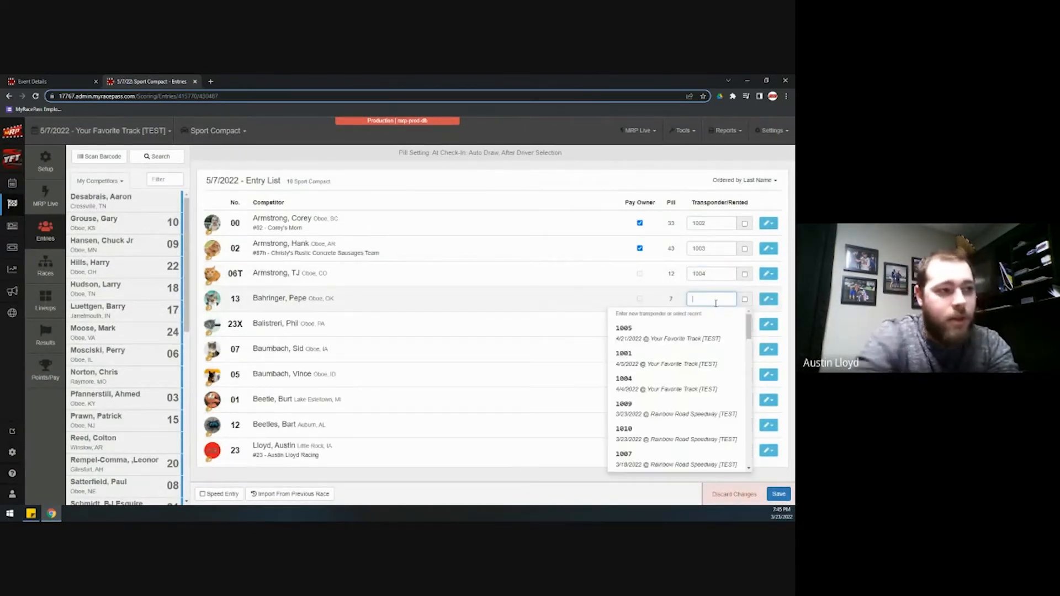
text(10005)
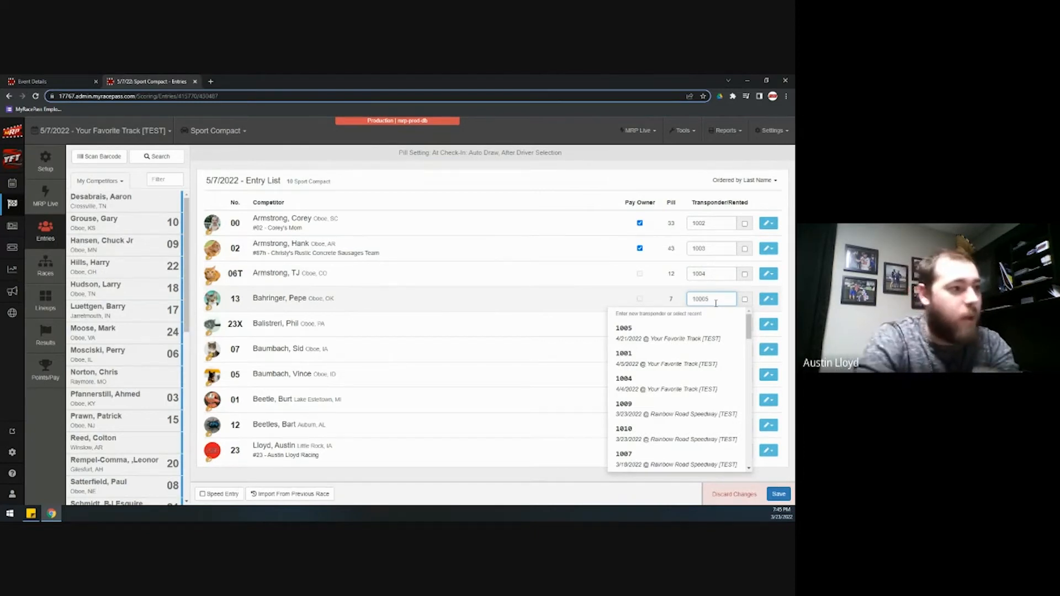
key(Left)
key(BackSpace)
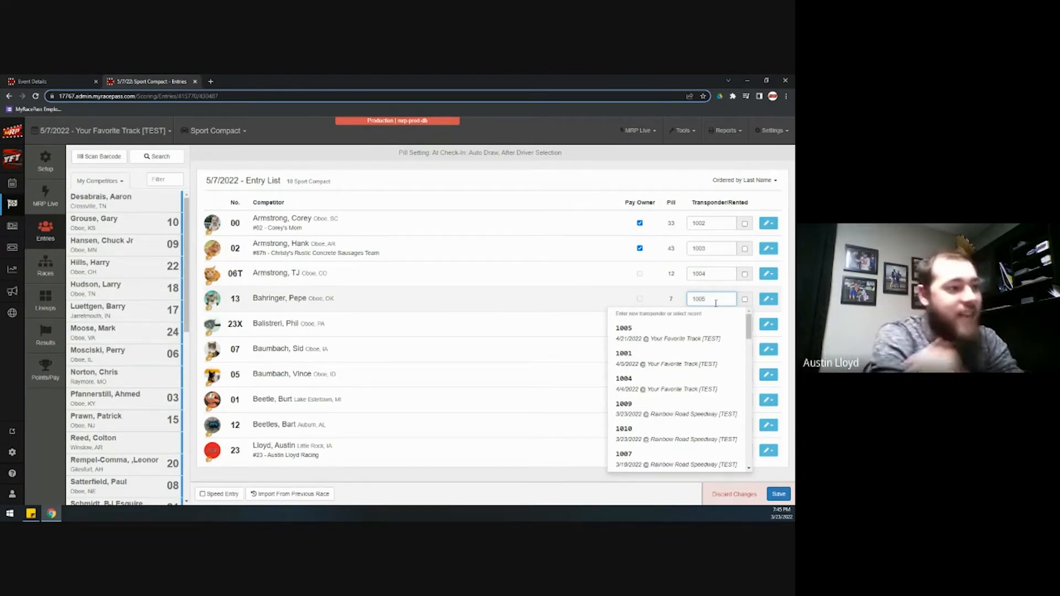
click(706, 323)
text(1006)
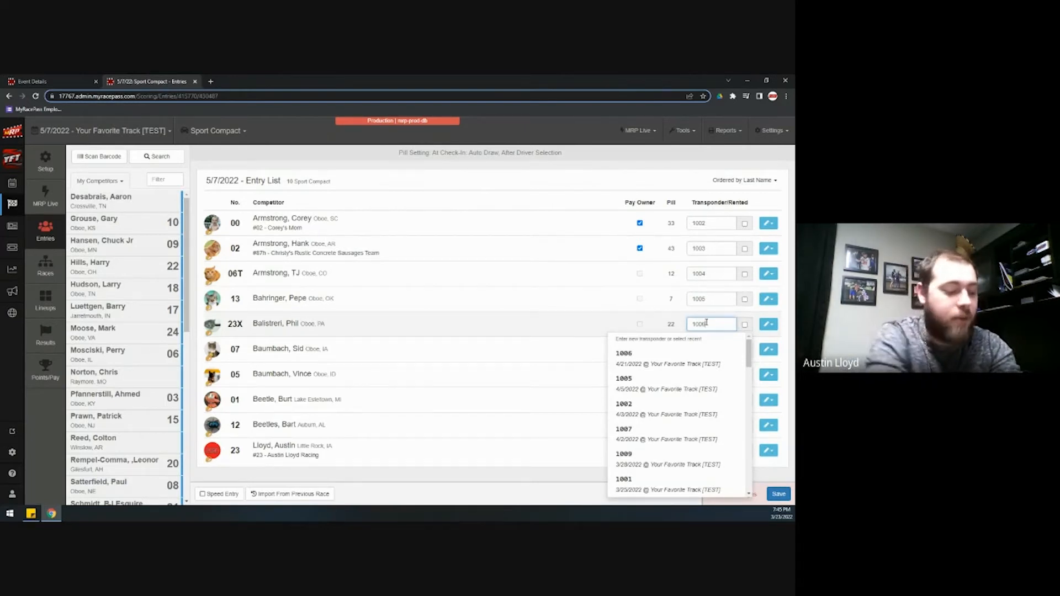
click(700, 349)
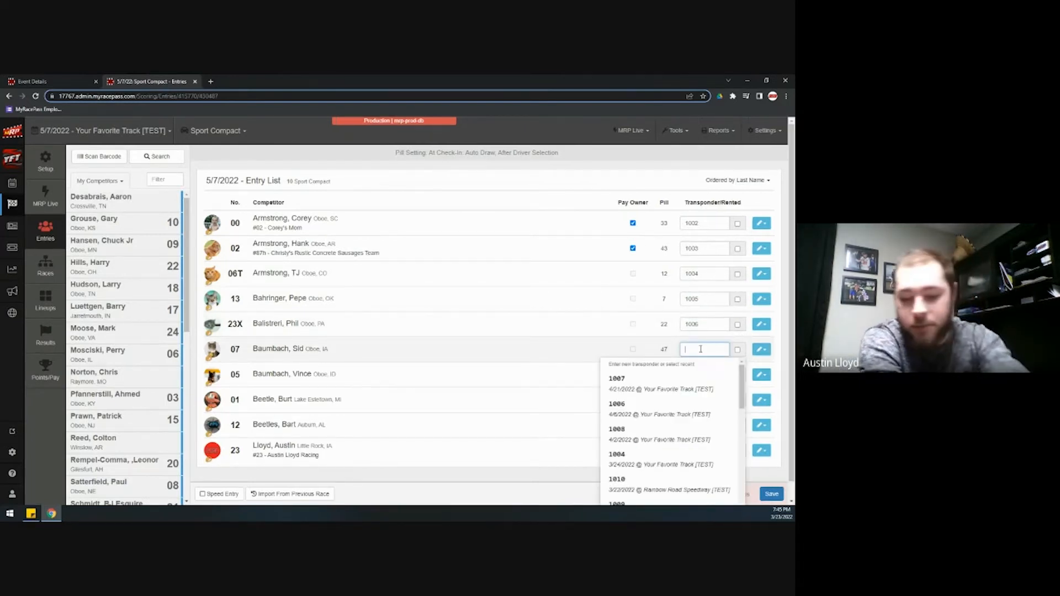
text(1007)
Enter transponders 1008 for car 05, 1009 for car 01 and 1010 for car 12
click(700, 374)
text(1008)
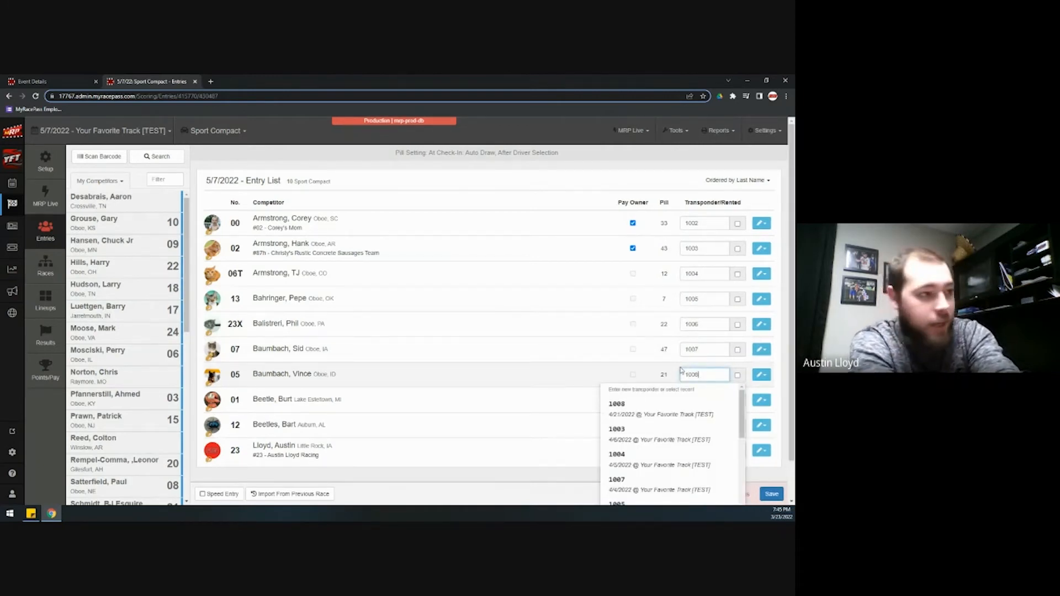
click(694, 399)
text(100)
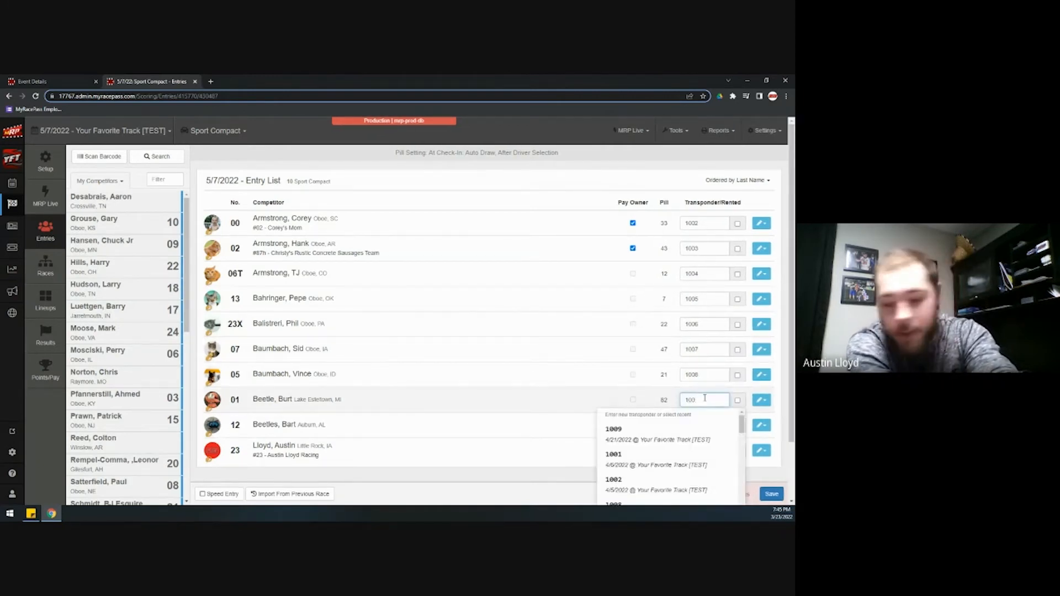
text(9)
click(696, 422)
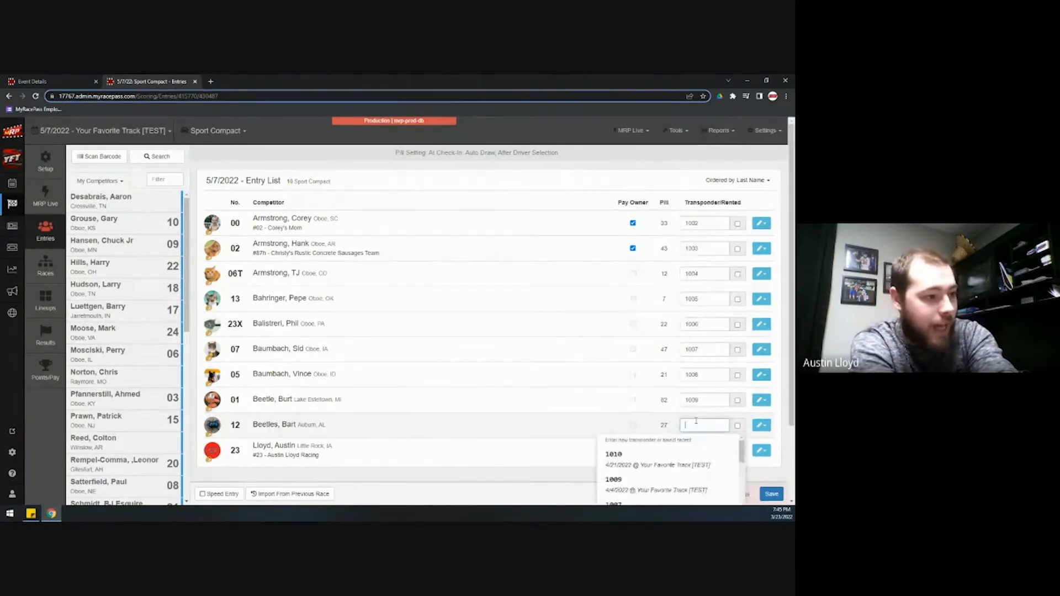
text(1010)
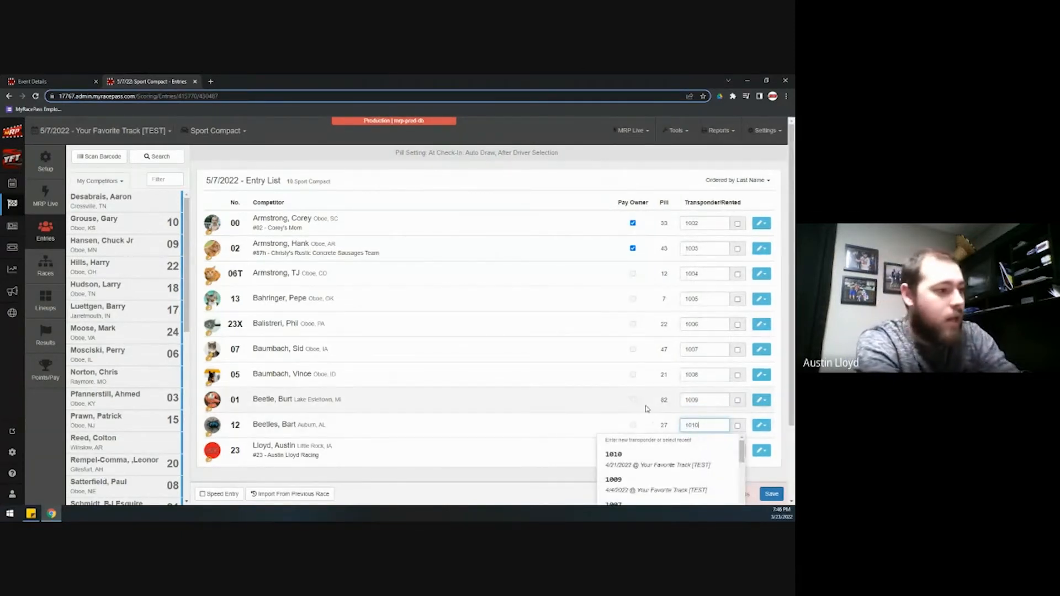
click(615, 414)
Save the entry list's transponders and go to the Sport Compact Races page
click(780, 493)
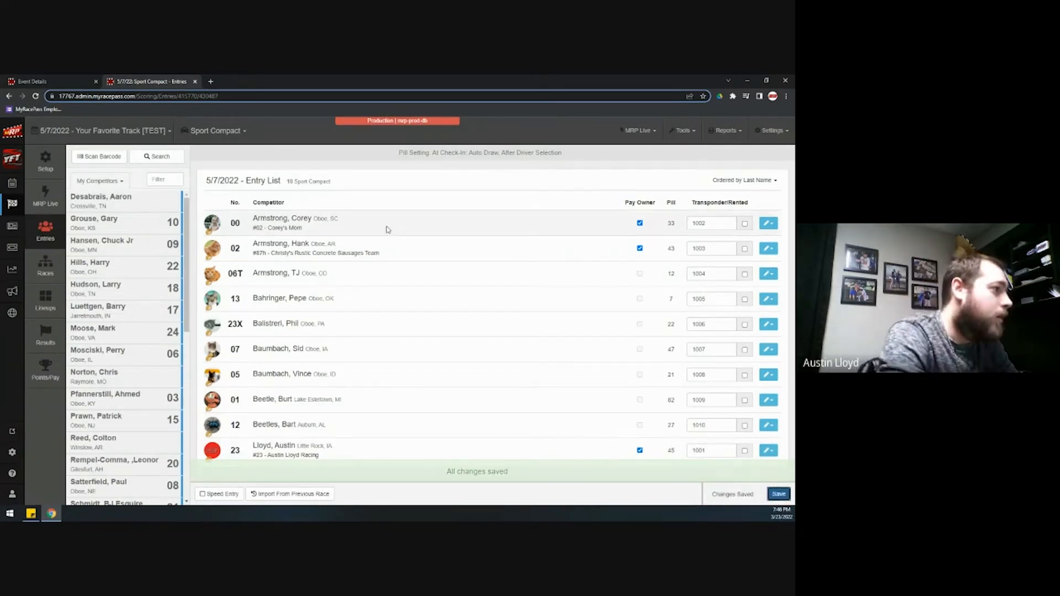
click(42, 271)
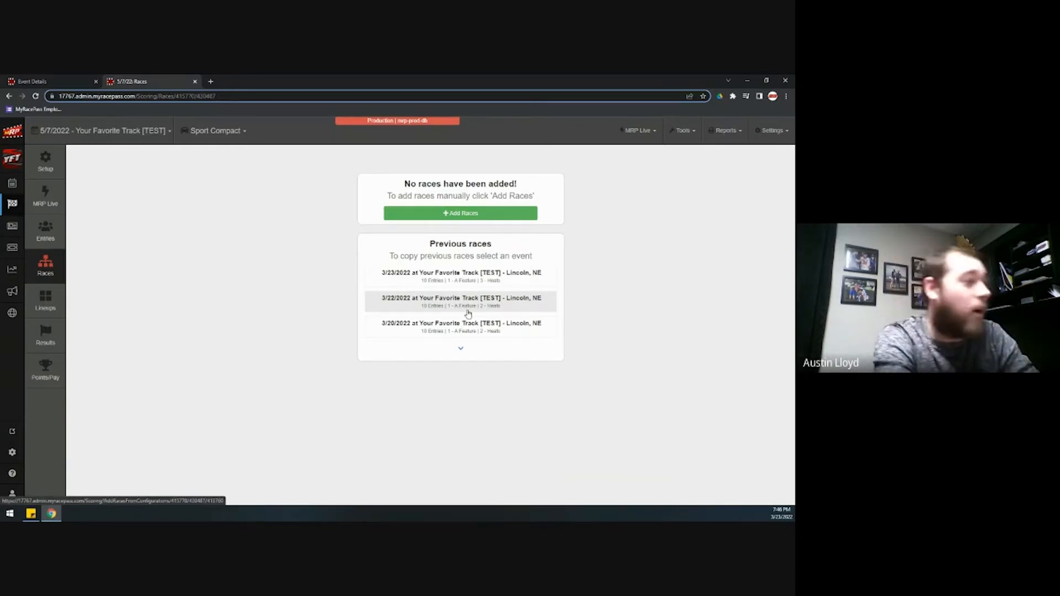
Add two 10-lap heats to the Sport Compact class
click(444, 221)
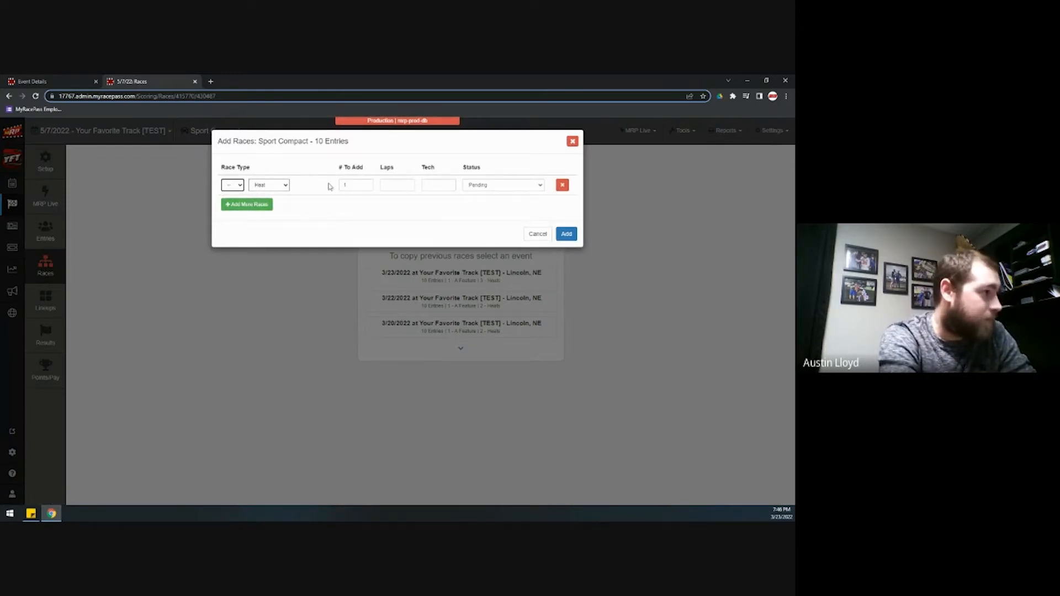
click(354, 184)
text(2)
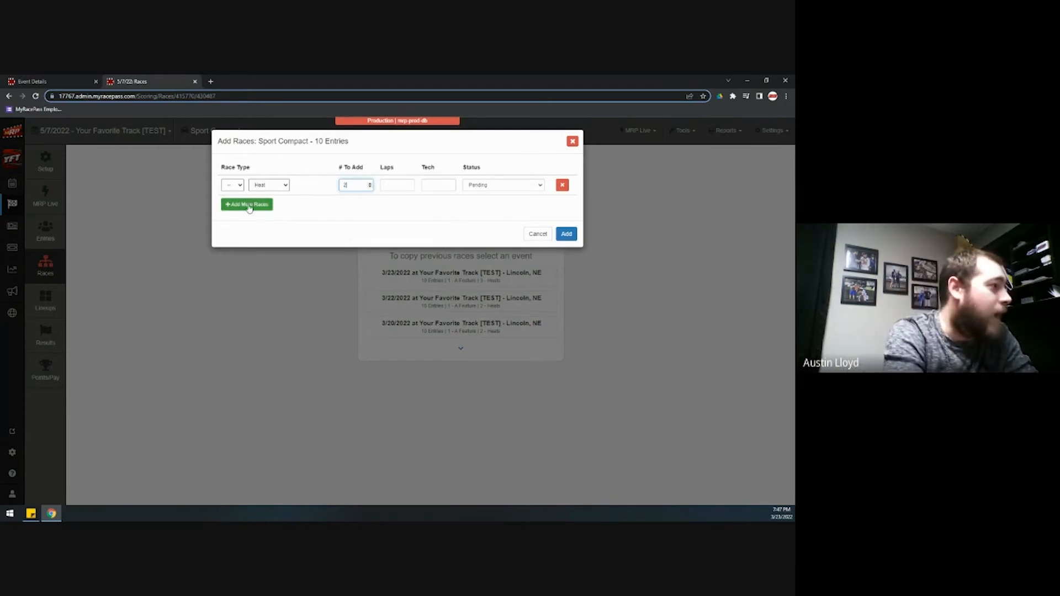
click(381, 185)
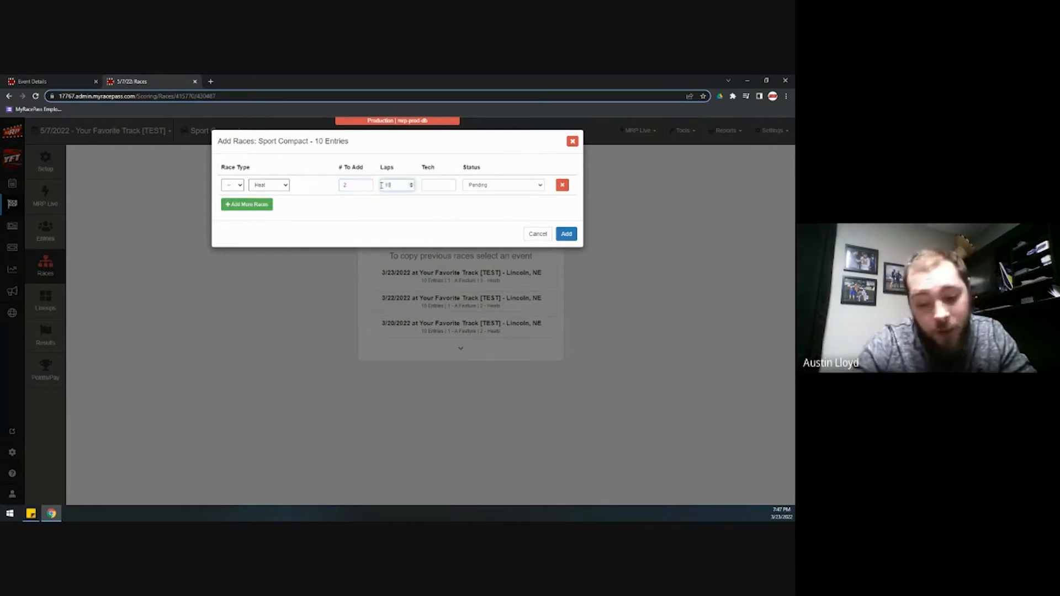
Add a second row for one 20-lap A Feature and create the races
click(237, 205)
click(261, 205)
click(264, 214)
click(232, 204)
click(229, 218)
click(356, 205)
double_click(356, 205)
text(1)
key(Tab)
text(20)
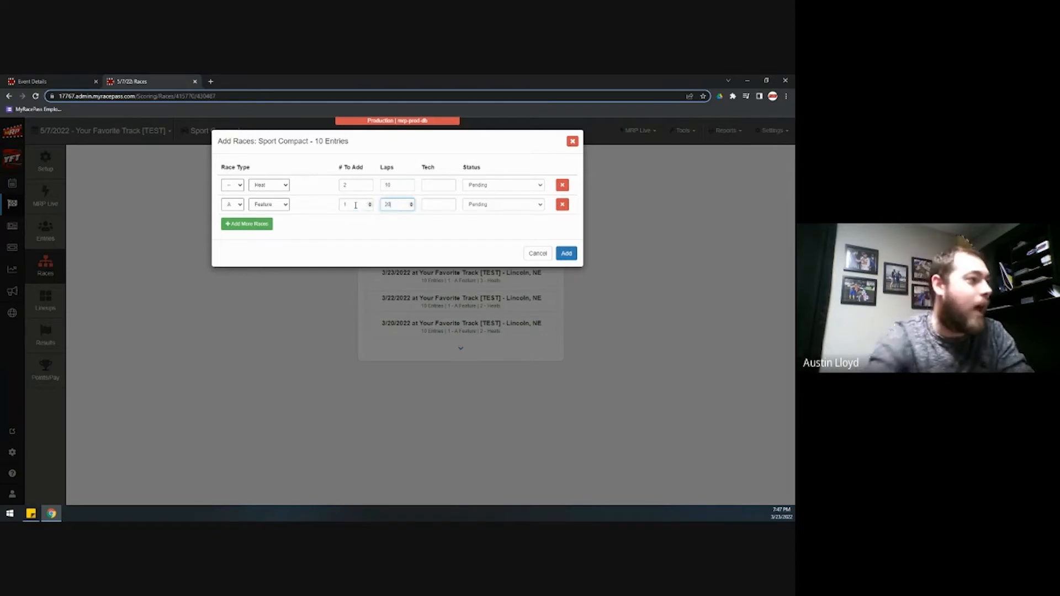
click(567, 254)
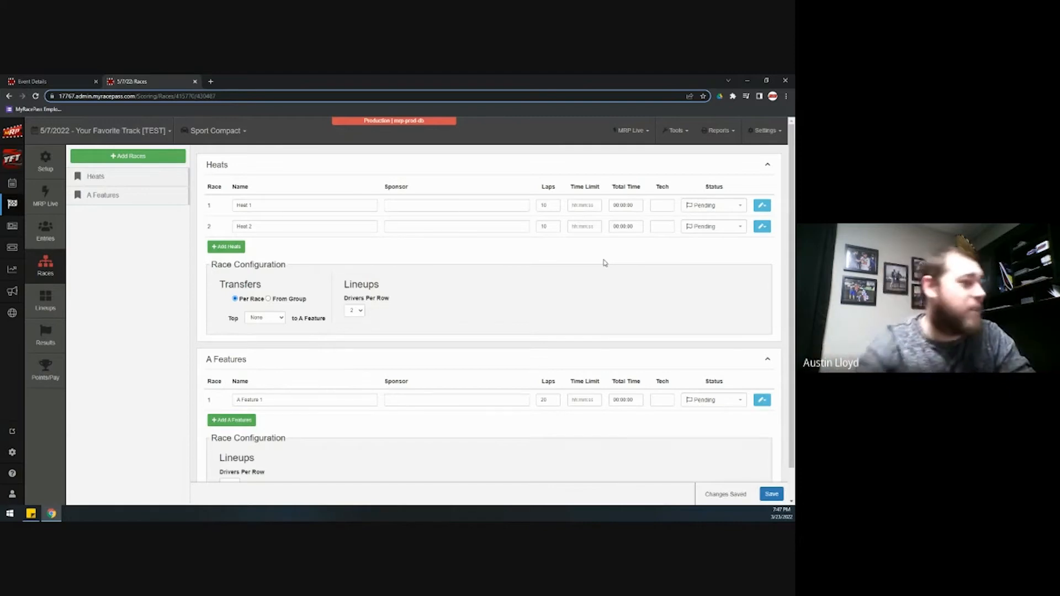
Set heat transfers to From Group with Top All to the A Feature, then save
scroll(467, 298, down, 2)
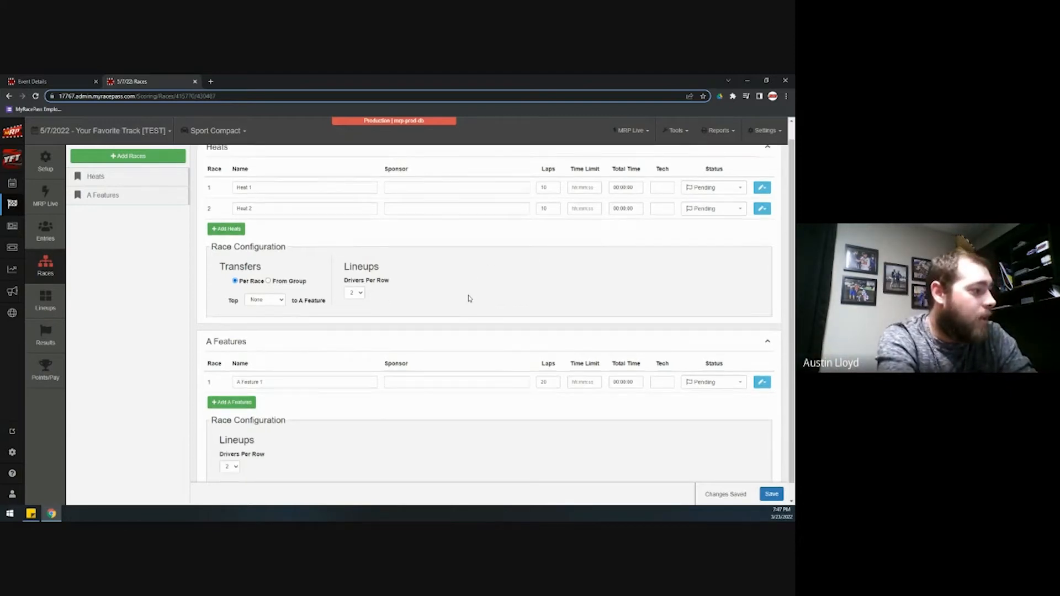
scroll(467, 298, up, 2)
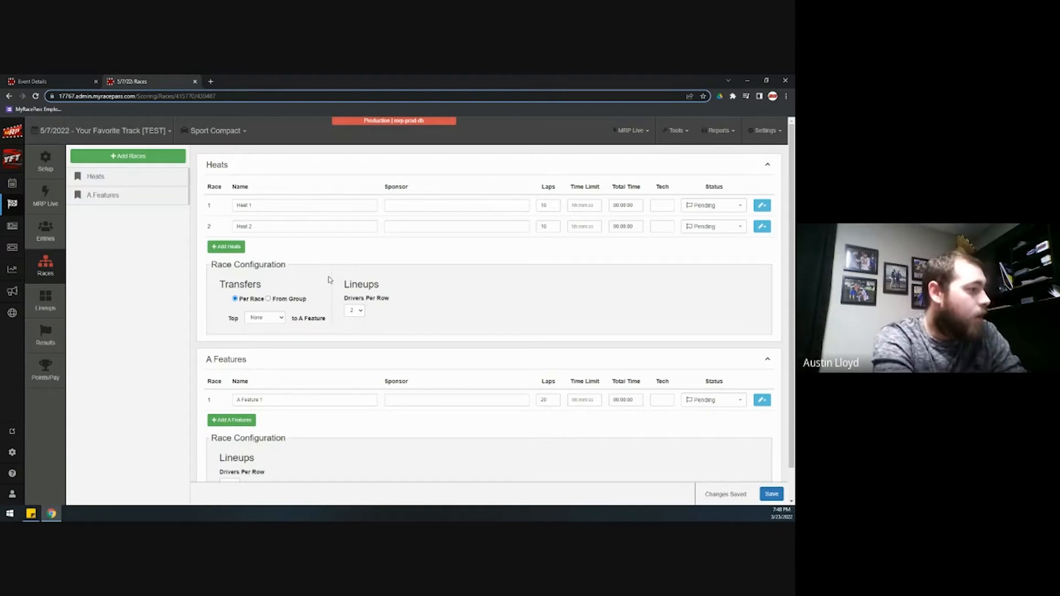
scroll(310, 292, down, 1)
scroll(301, 278, up, 1)
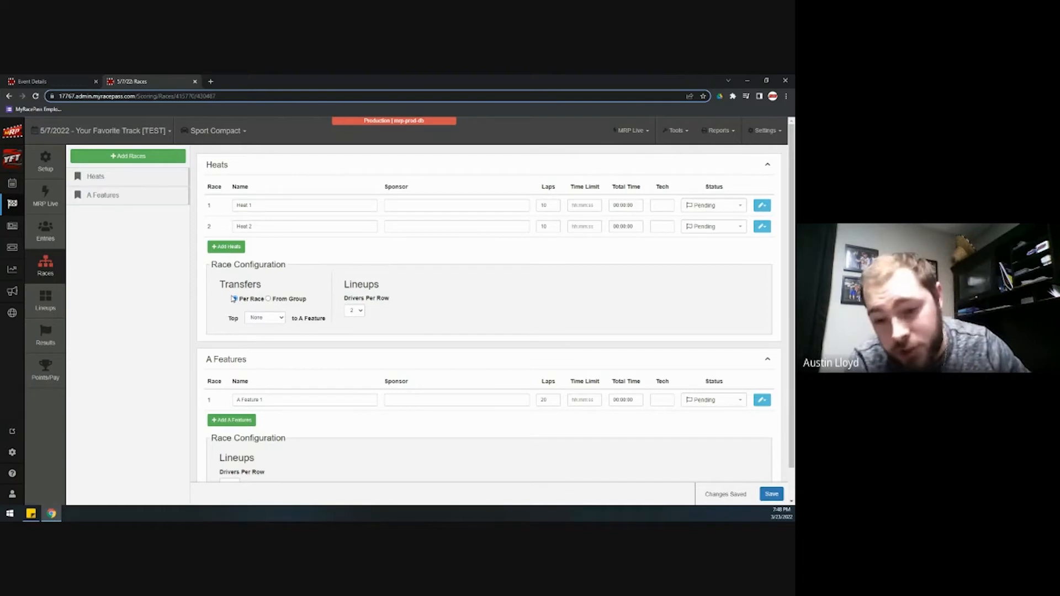
click(268, 299)
click(268, 318)
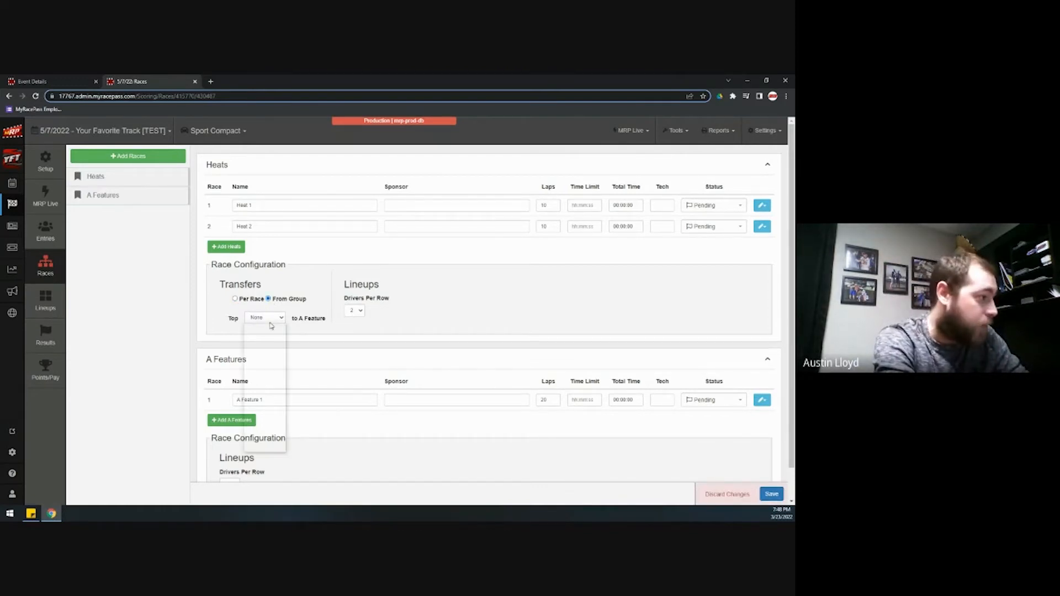
click(257, 327)
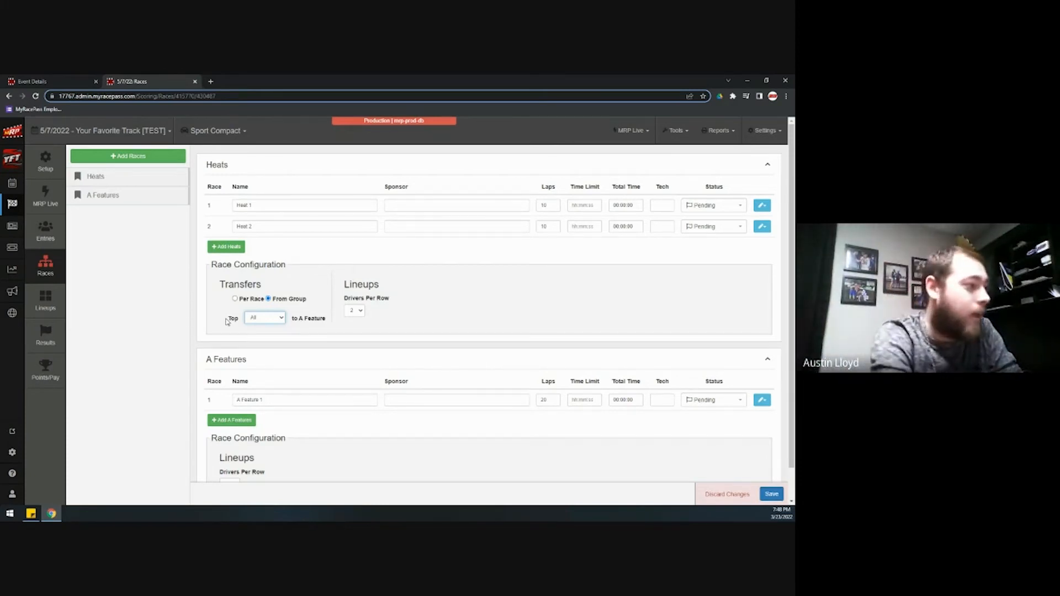
scroll(224, 387, down, 1)
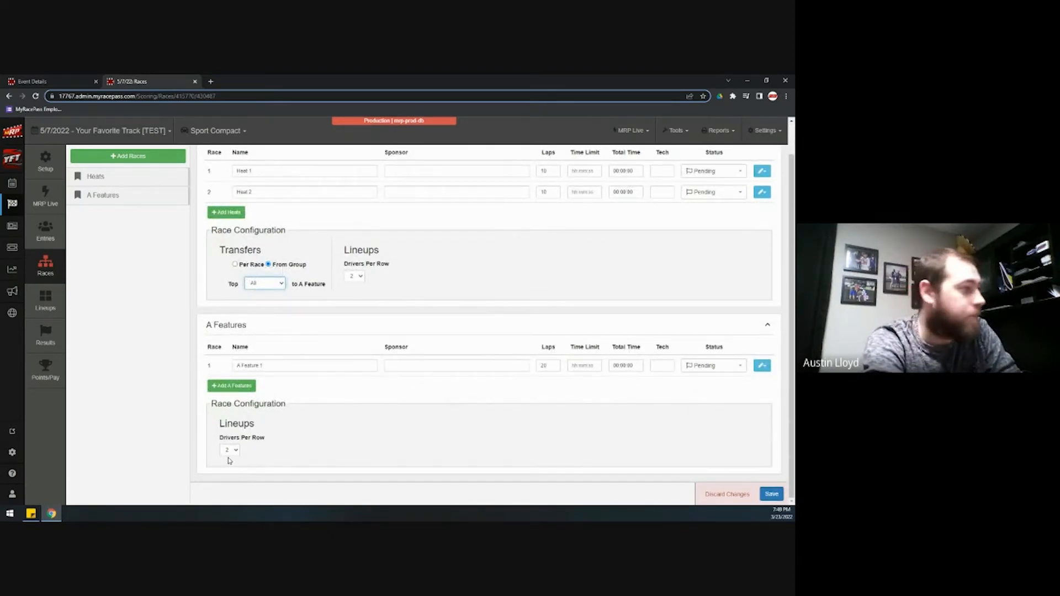
click(774, 496)
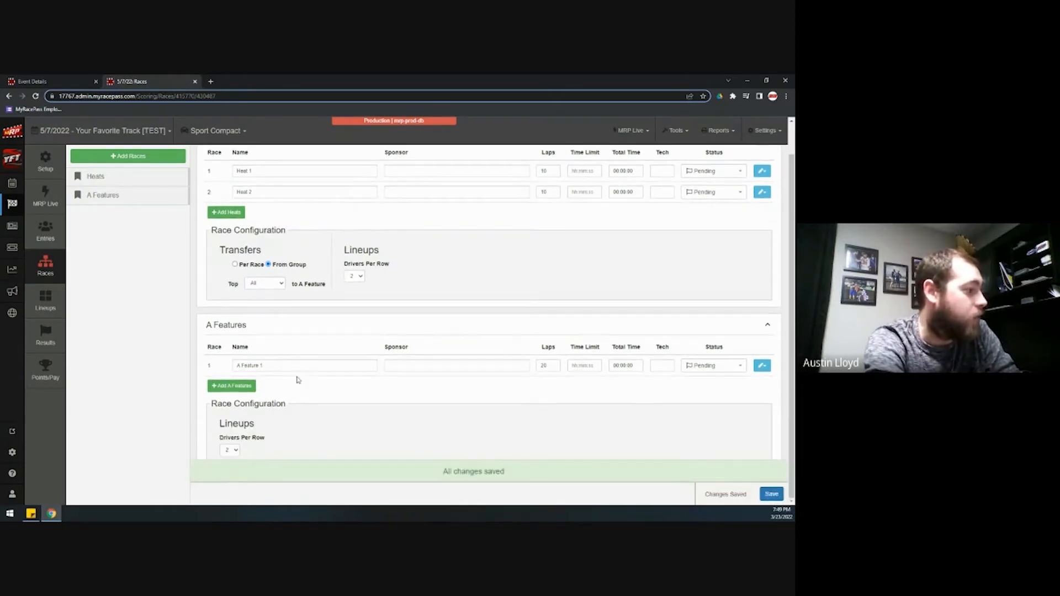
scroll(297, 381, up, 1)
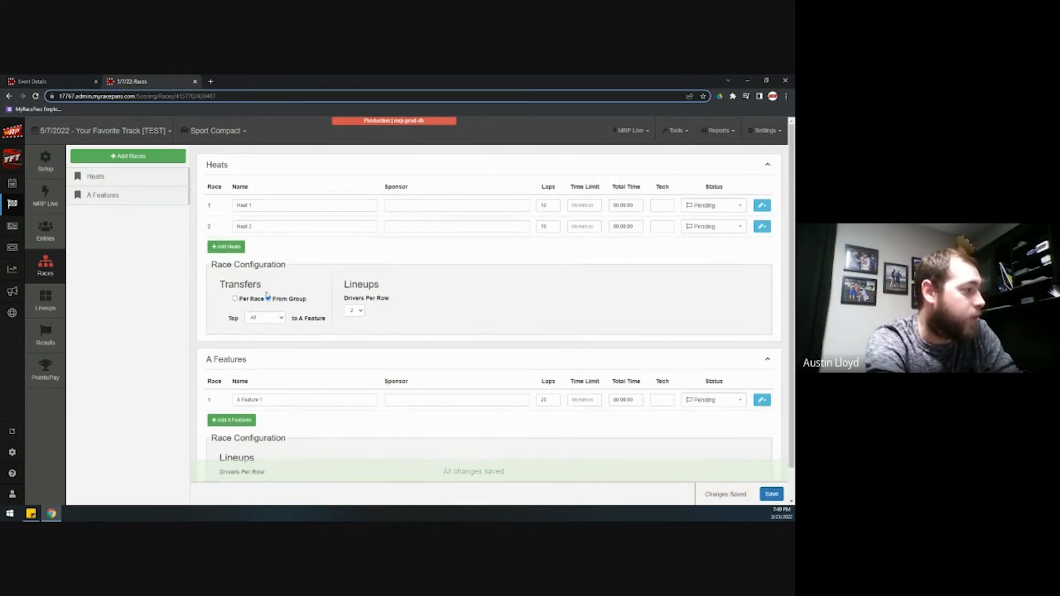
On the Lineups page, calculate the Sport Compact heat lineups using Heat from Pill Draw
click(44, 302)
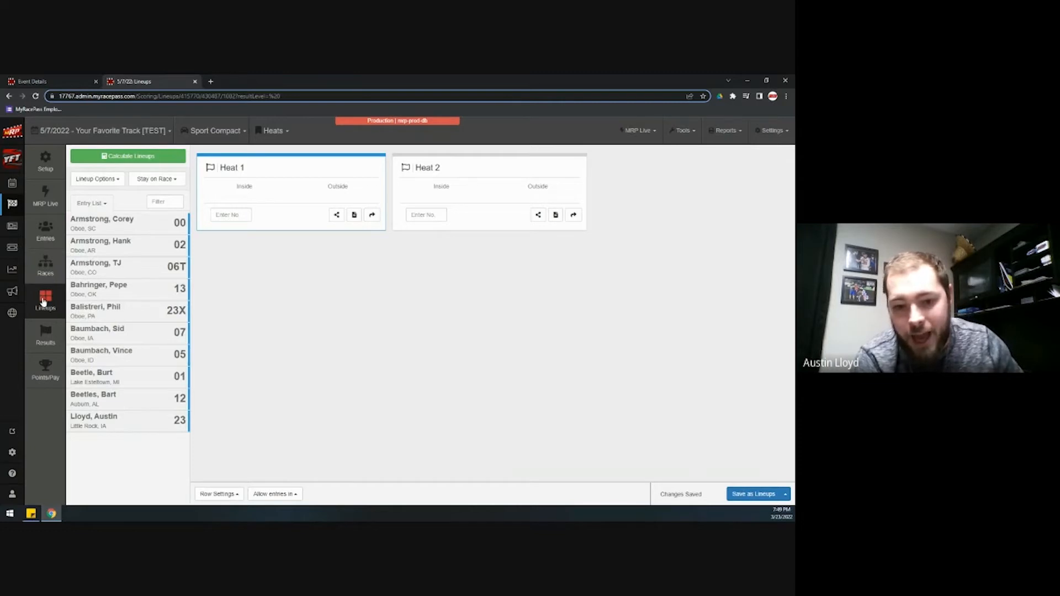
click(157, 156)
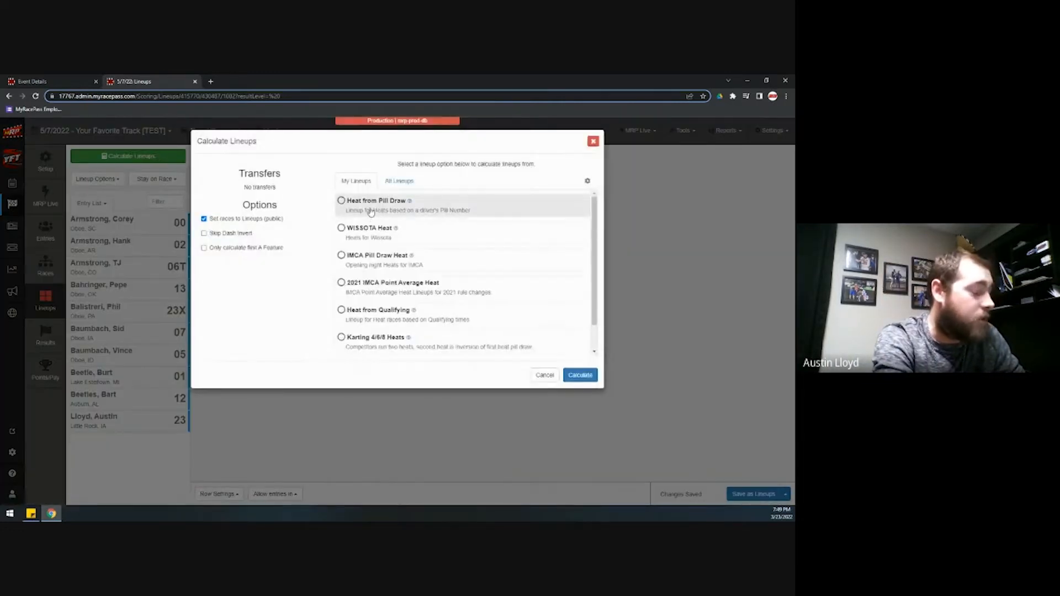
click(372, 209)
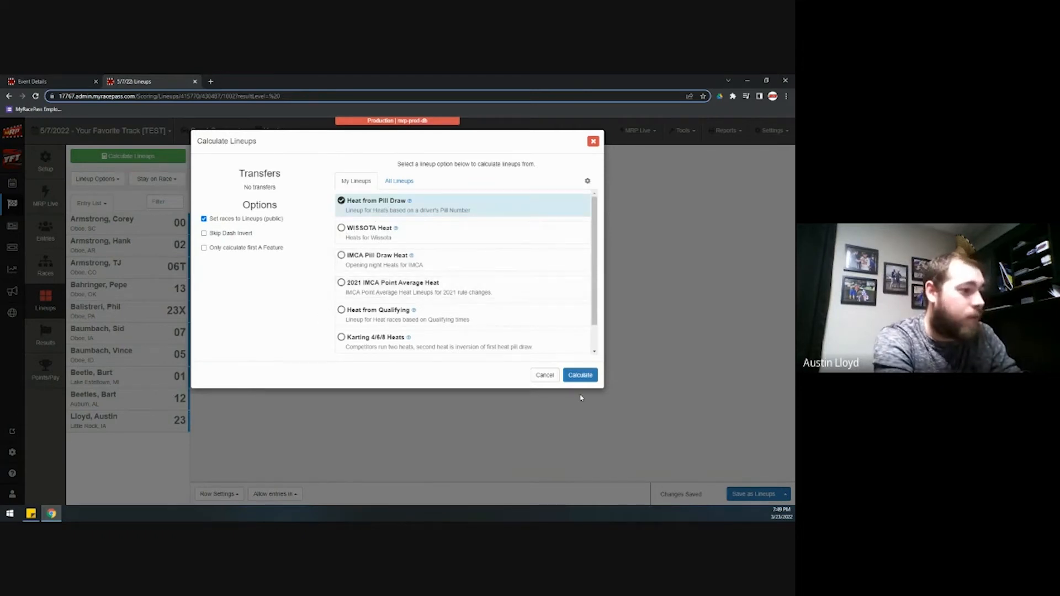
click(580, 375)
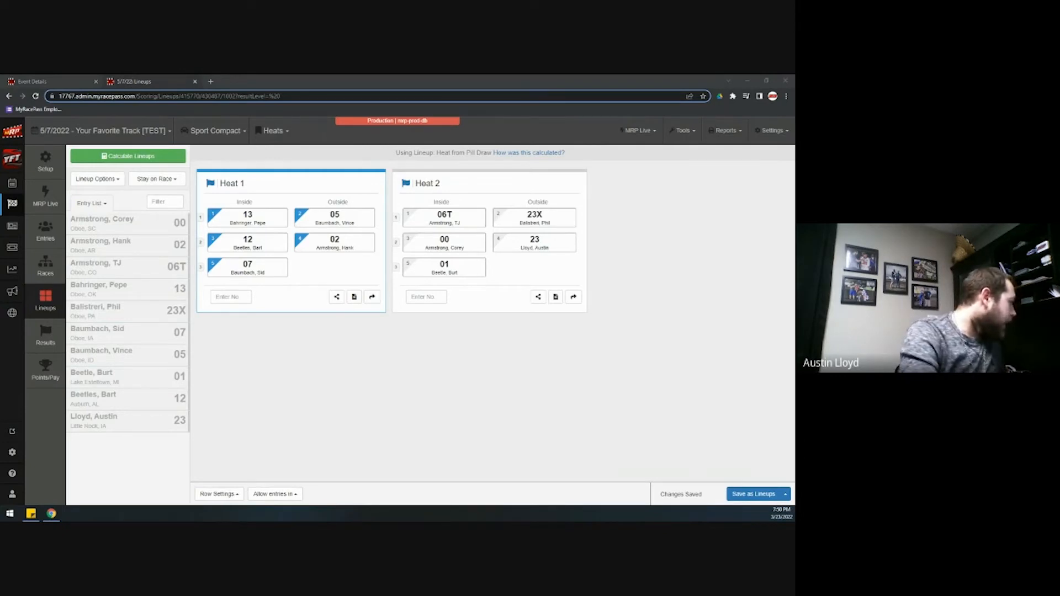
Show the MRP Live page, launch the MRP Live desktop app and centre its window
click(52, 200)
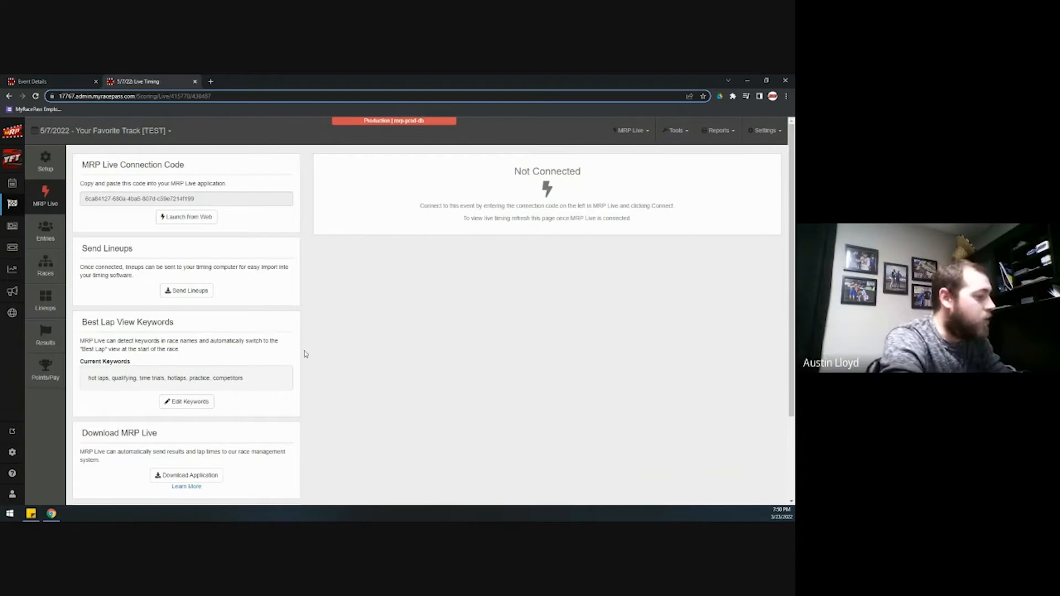
click(203, 478)
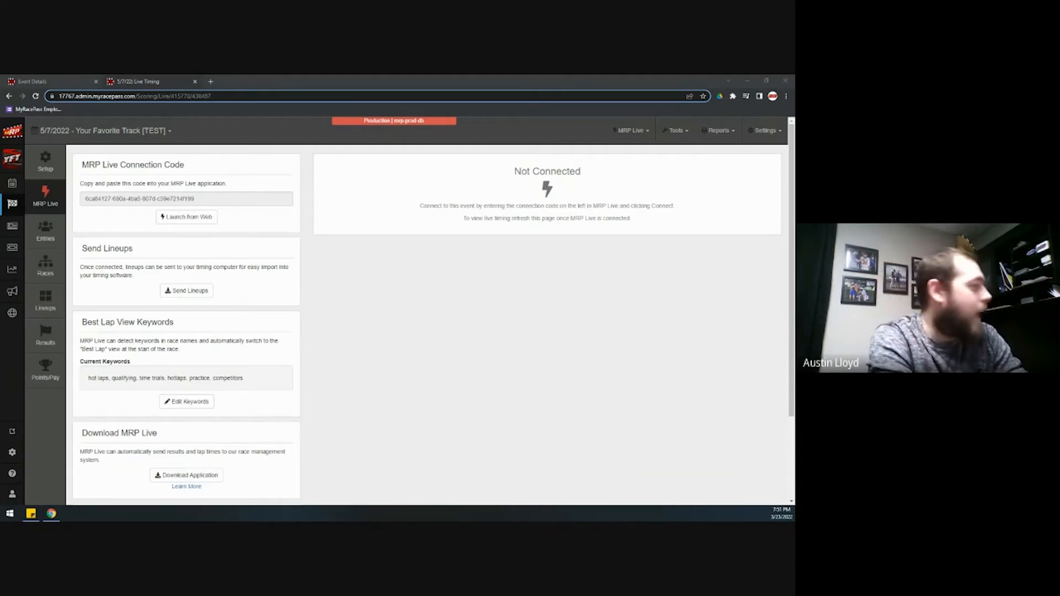
drag(41, 223, 453, 191)
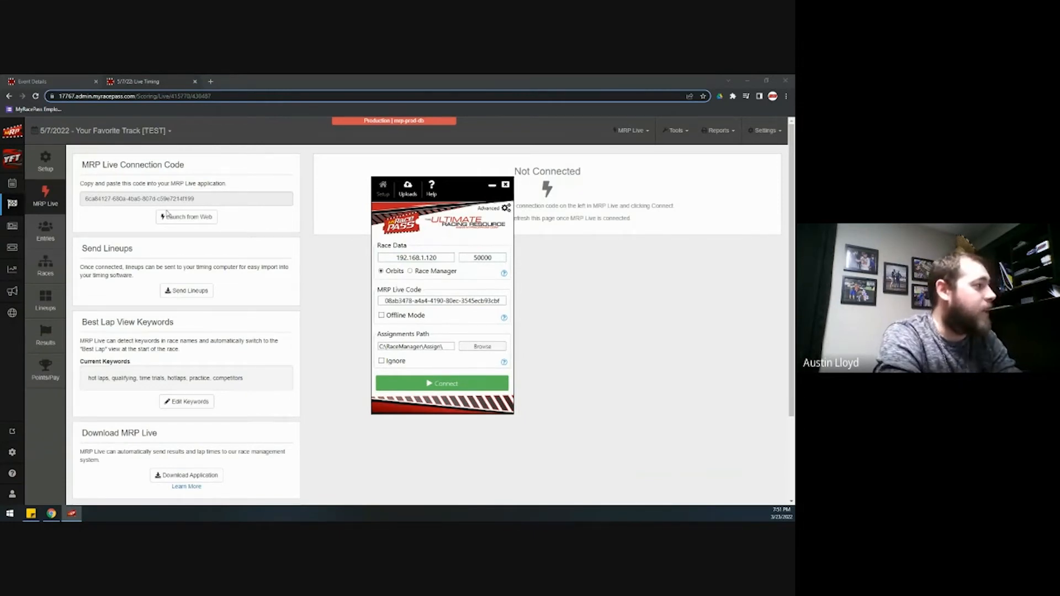
Bring up Orbits 5's Distribution tab with the scoreboard feed active on port 50000
drag(1, 232, 462, 78)
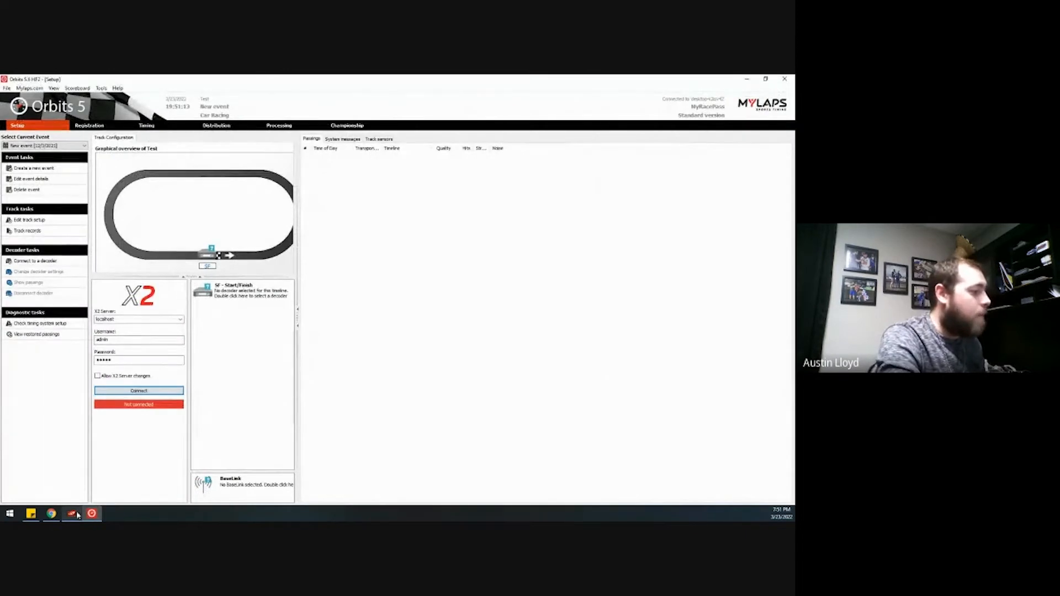
click(76, 514)
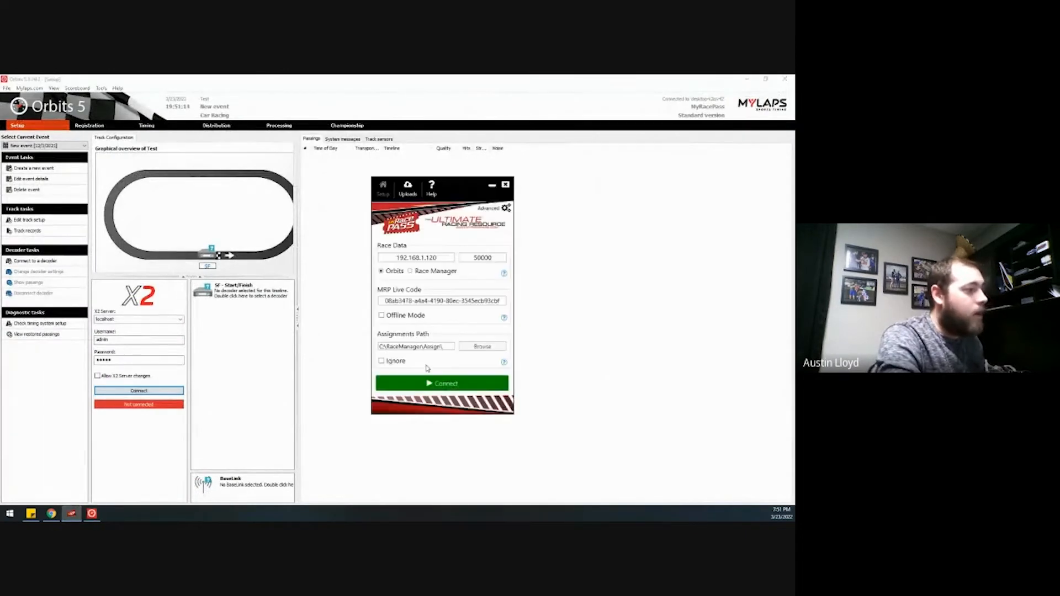
click(215, 126)
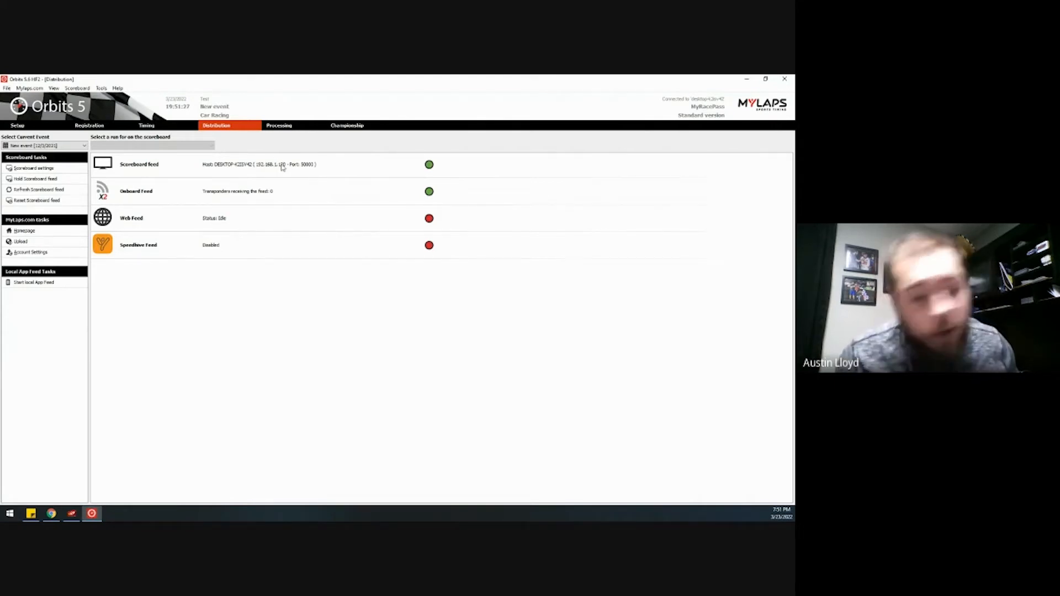
click(71, 514)
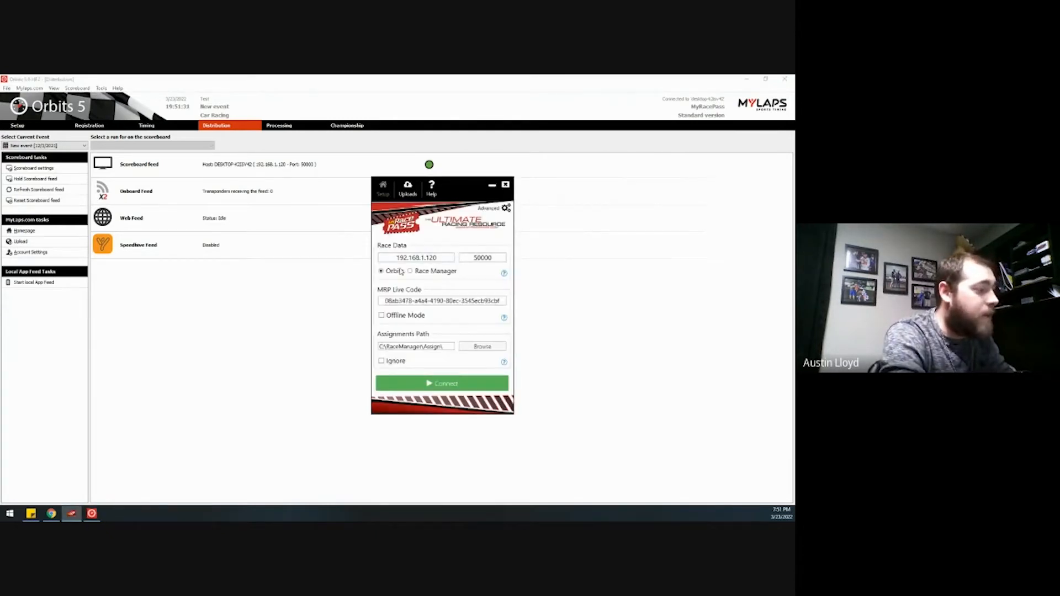
Paste the event's connection code into MRP Live's Code field and connect to Orbits
drag(404, 85, 0, 157)
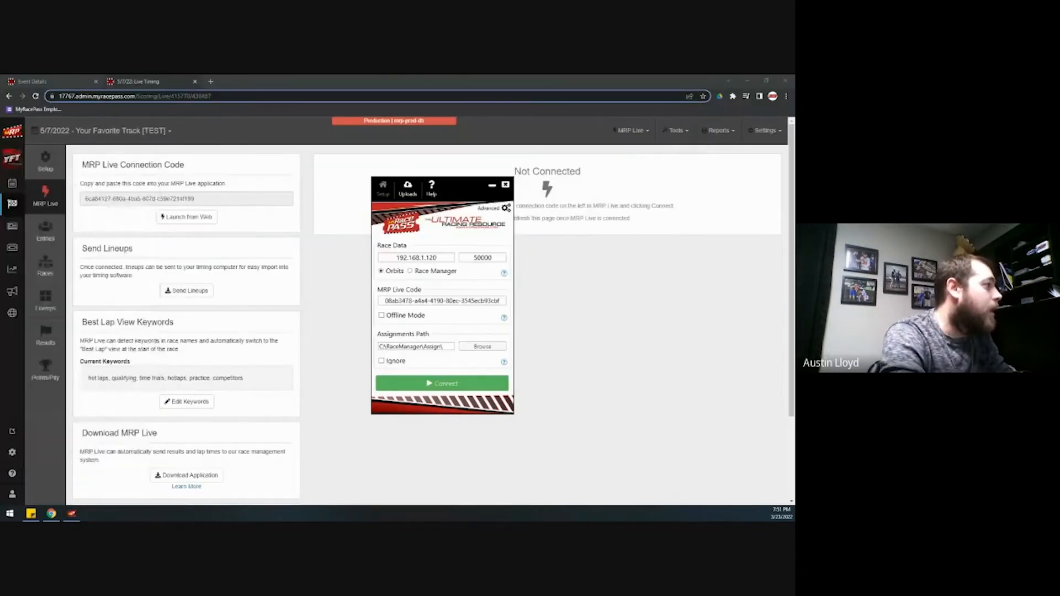
drag(198, 199, 80, 198)
key(ctrl+c)
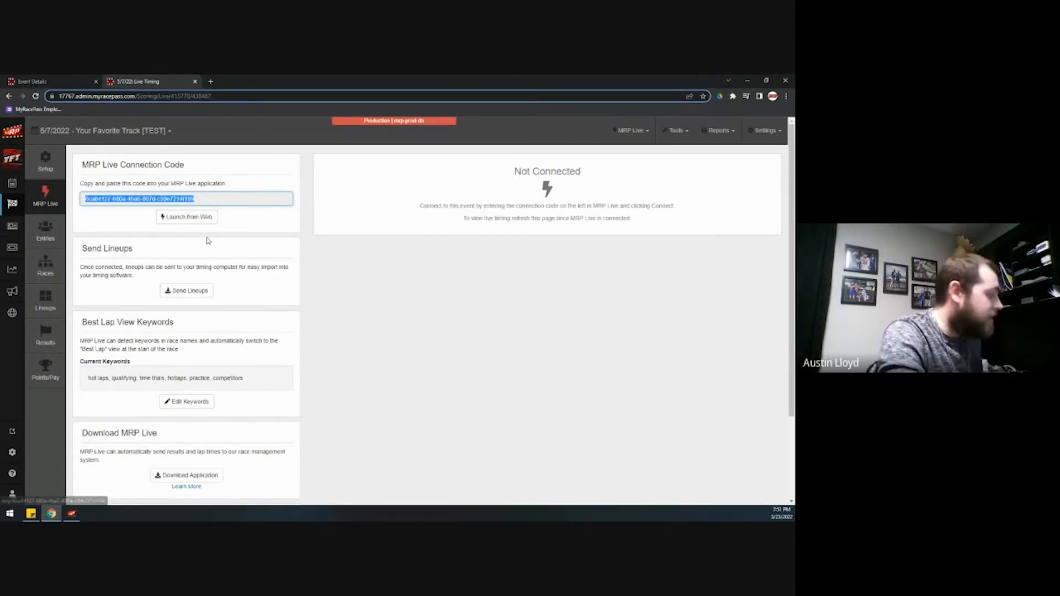
click(71, 514)
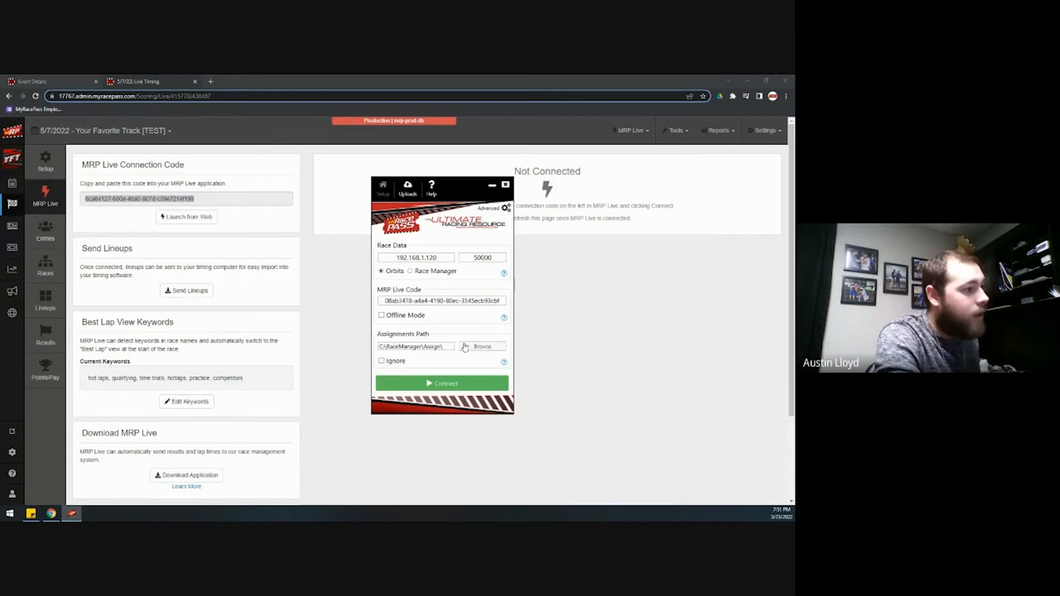
drag(502, 301, 380, 301)
key(ctrl+v)
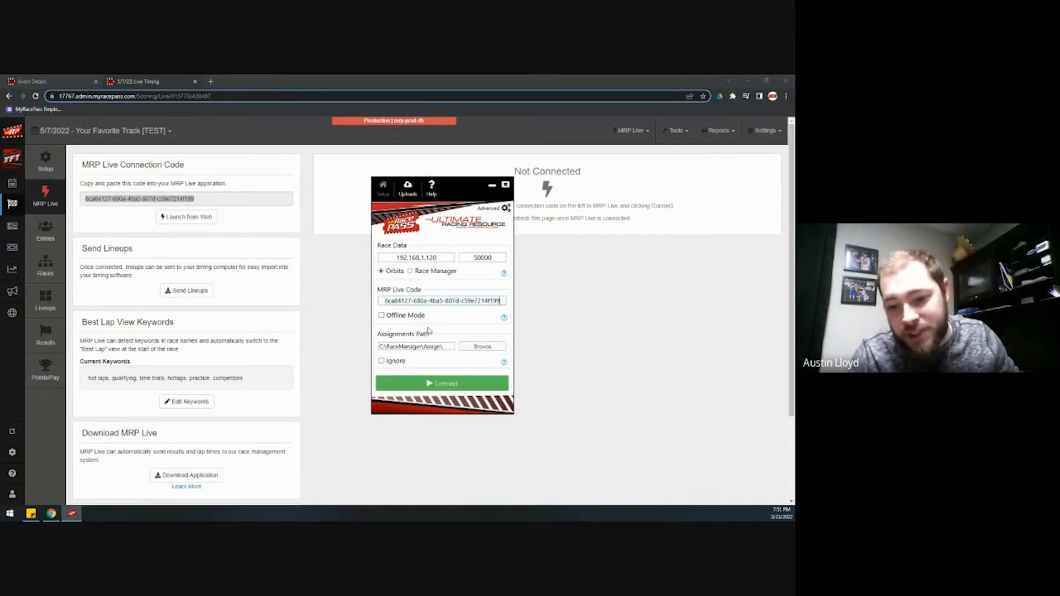
click(459, 384)
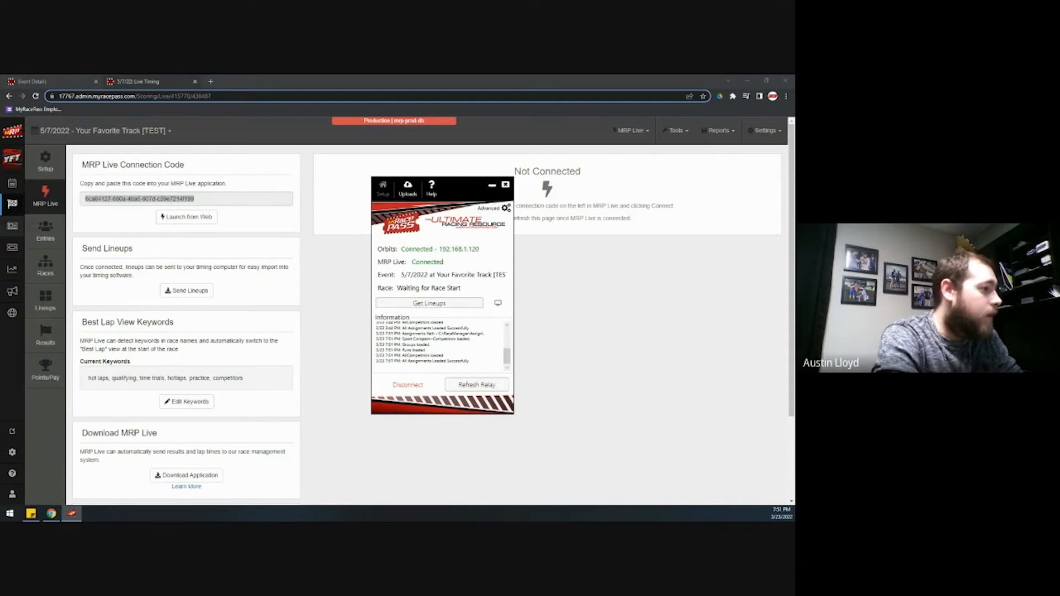
drag(0, 149, 376, 75)
On Registration, import Assign\Groups.xml to load Sport Compact's 10 competitors
click(93, 129)
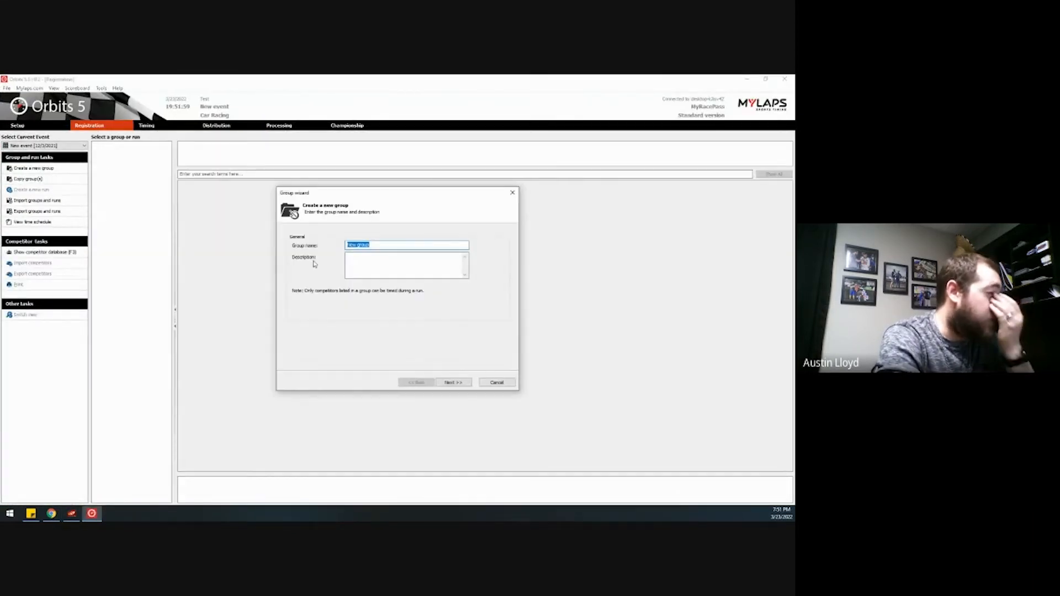
click(485, 384)
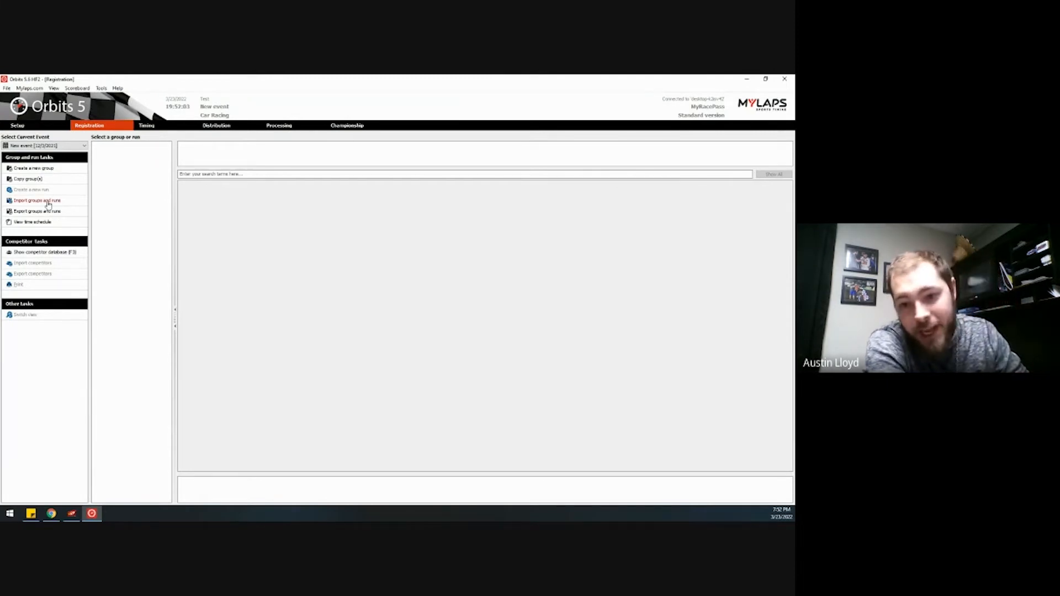
click(48, 204)
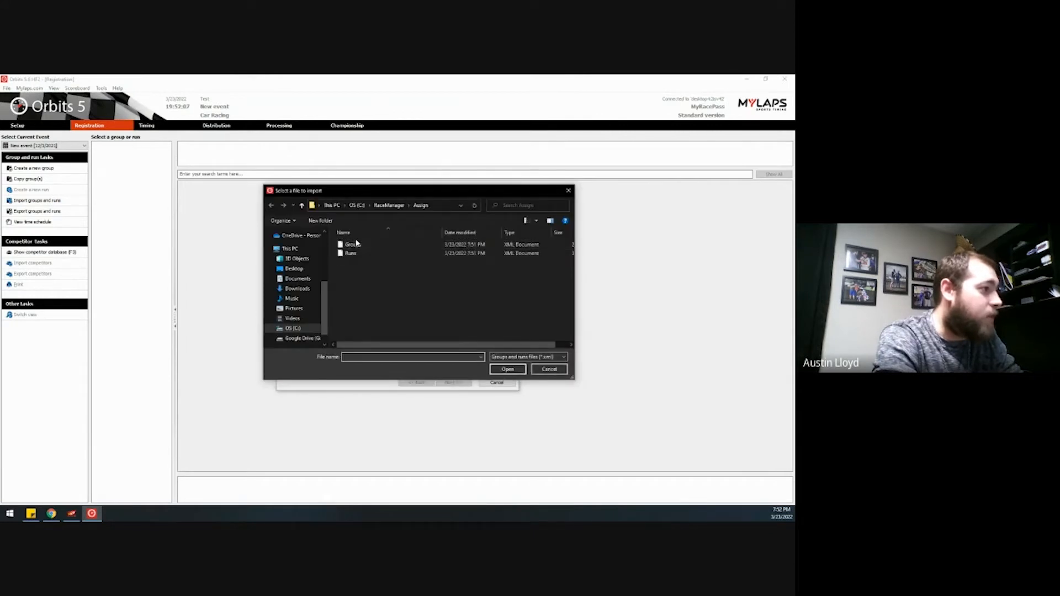
click(356, 245)
click(508, 369)
click(453, 382)
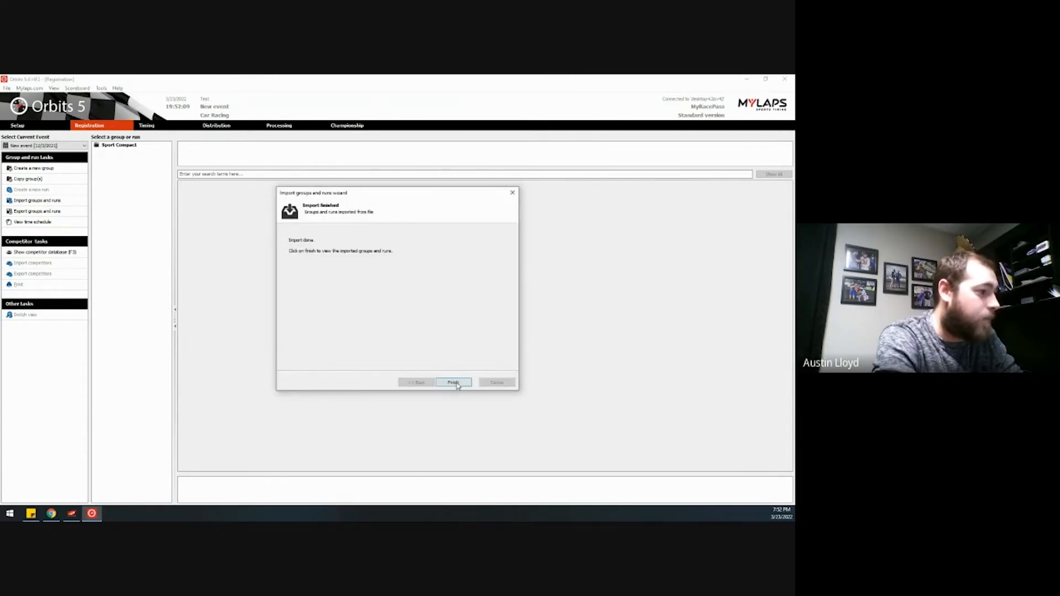
click(455, 382)
click(124, 146)
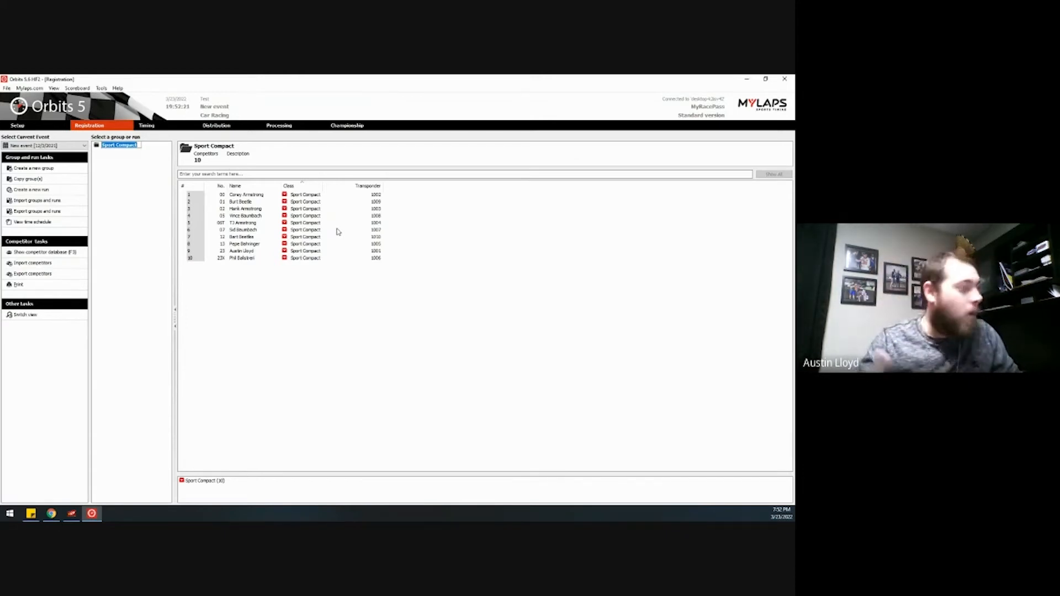
Import Runs.xml to add the Heat 1 and Heat 2 runs under Sport Compact
click(116, 215)
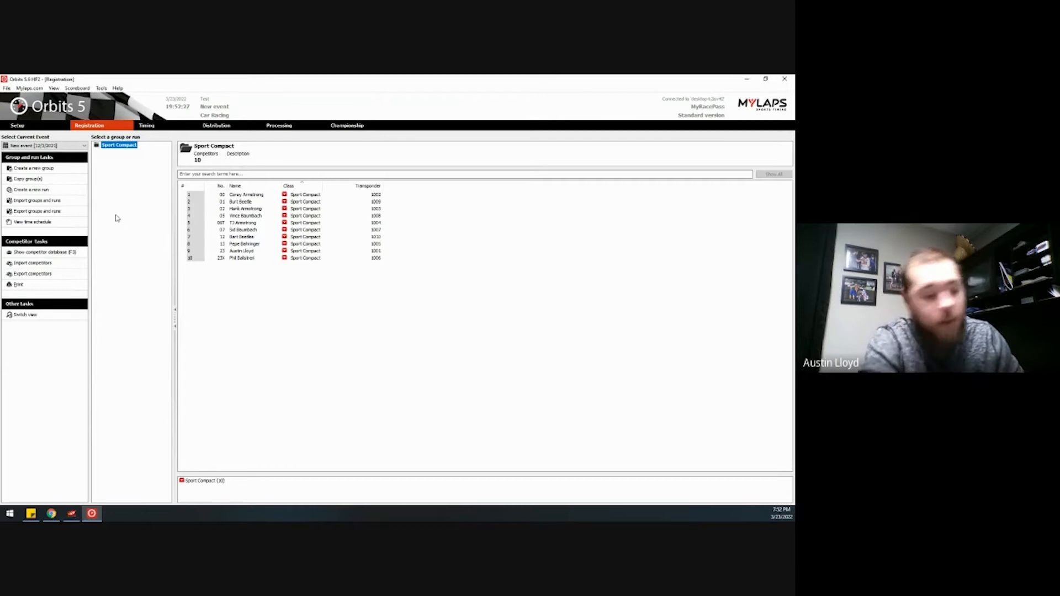
click(37, 201)
click(481, 262)
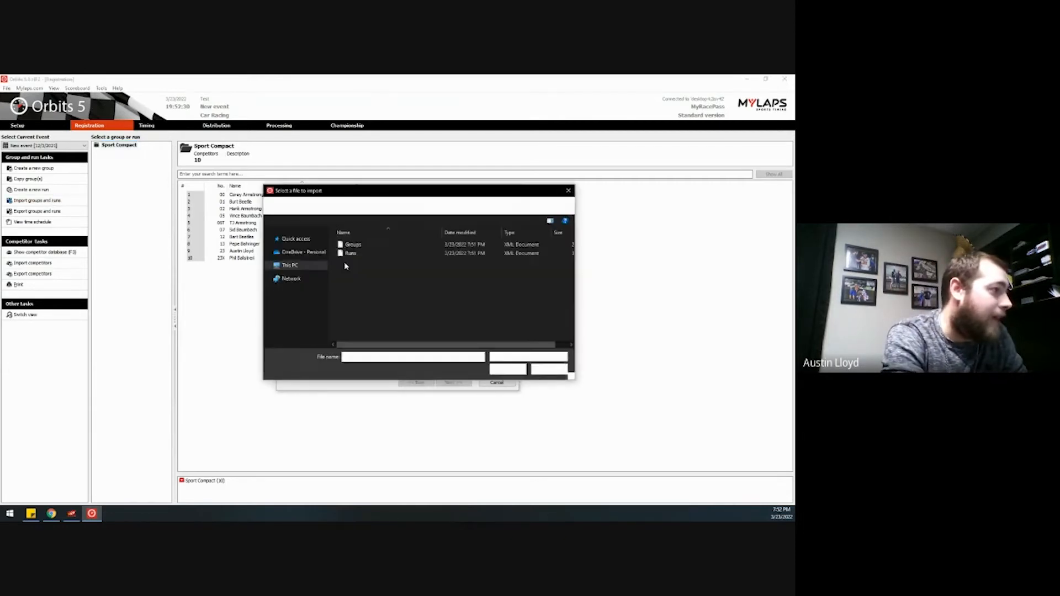
click(354, 254)
click(508, 369)
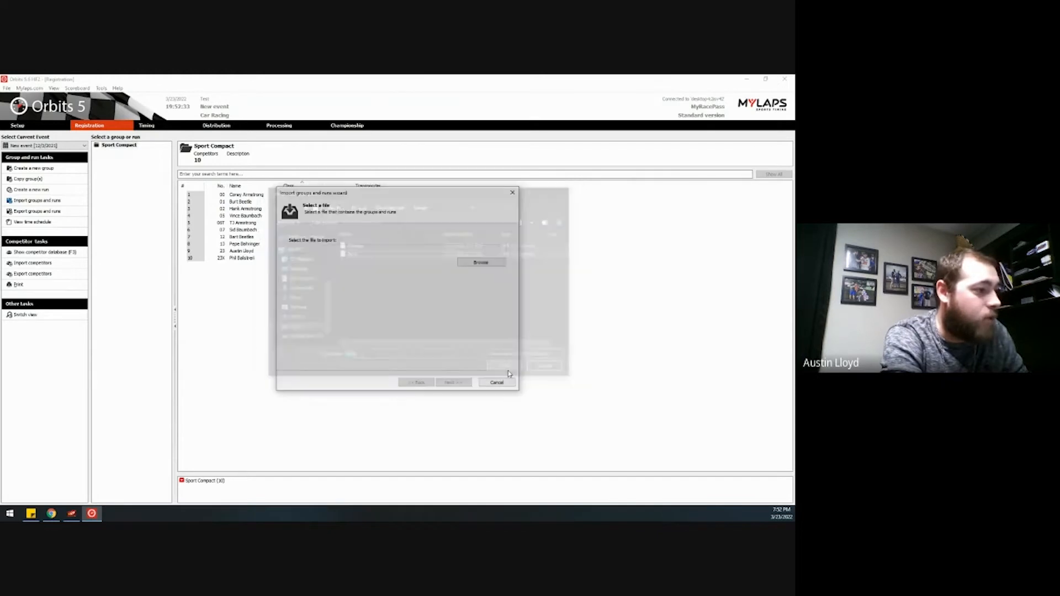
click(458, 384)
click(456, 384)
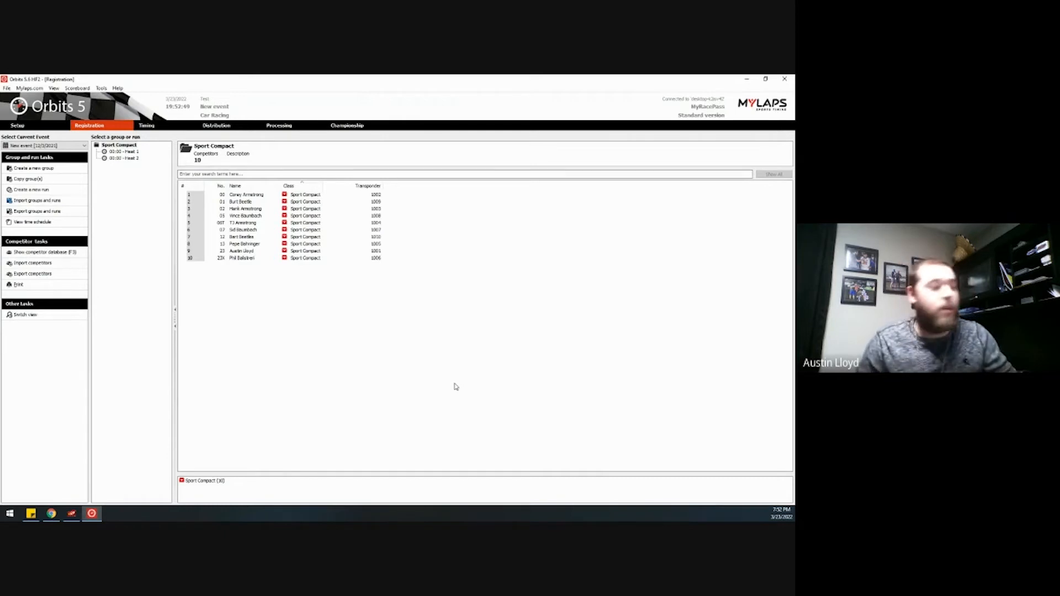
Check the Heat 1 and Heat 2 lineups, then close Orbits 5
click(135, 152)
click(135, 159)
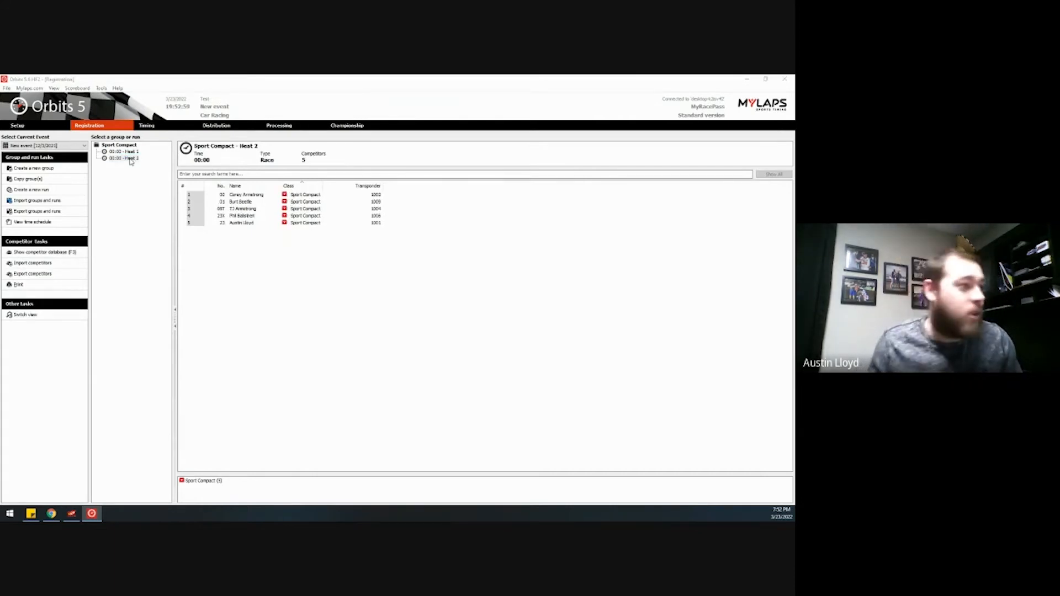
click(784, 79)
click(418, 312)
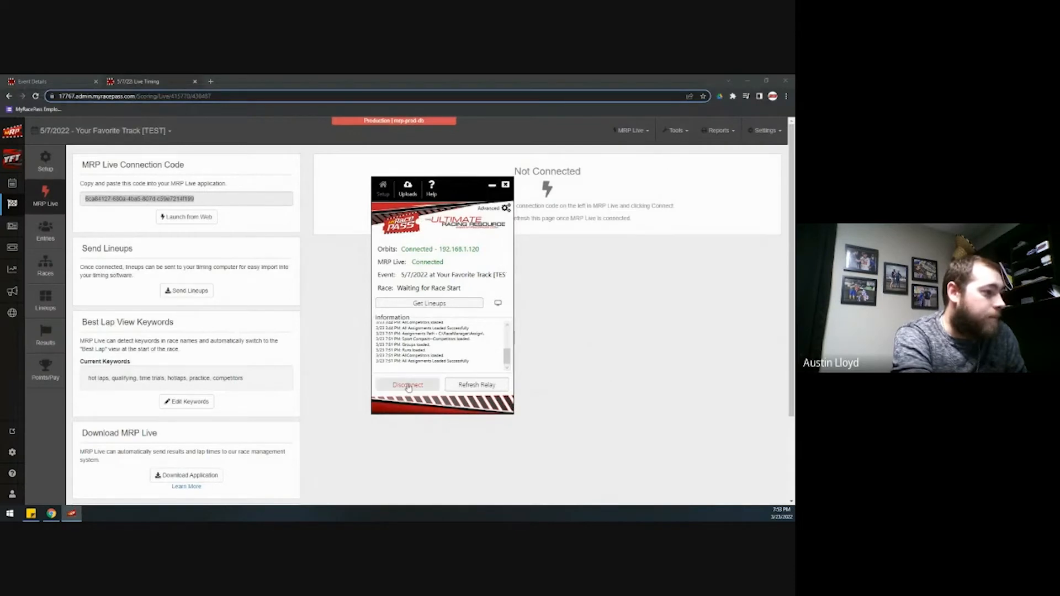
click(408, 385)
Disconnect MRP Live, switch its race data source to Race Manager, and maximize Race Manager
click(426, 331)
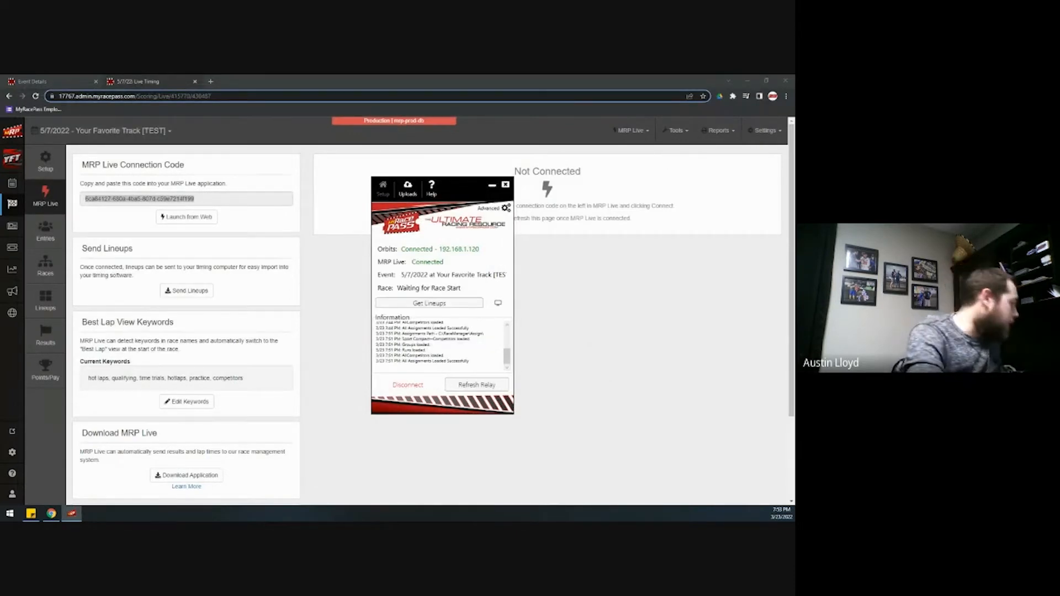
click(407, 385)
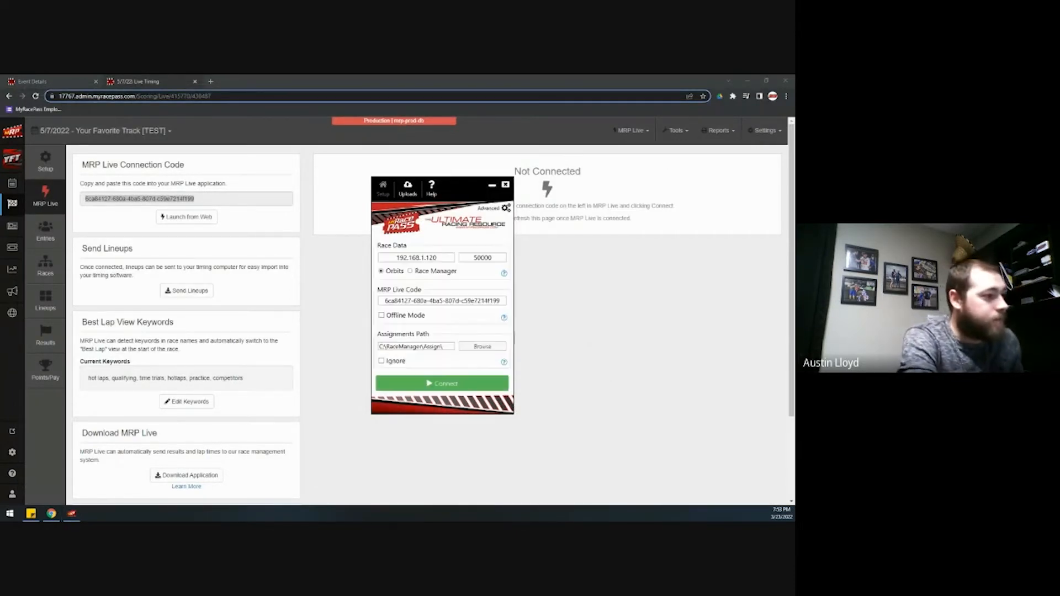
click(410, 272)
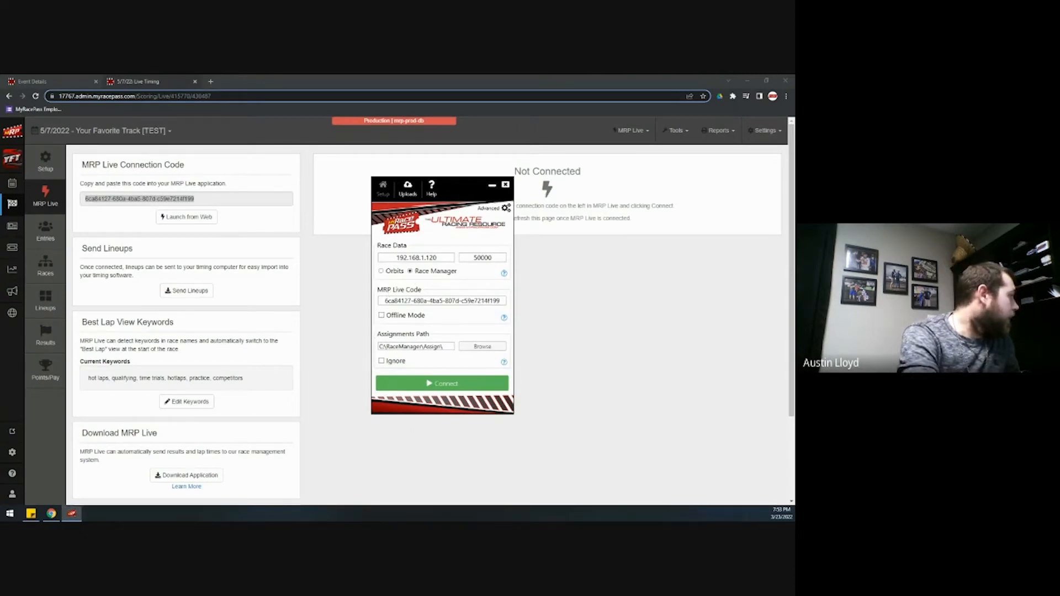
drag(1, 182, 470, 75)
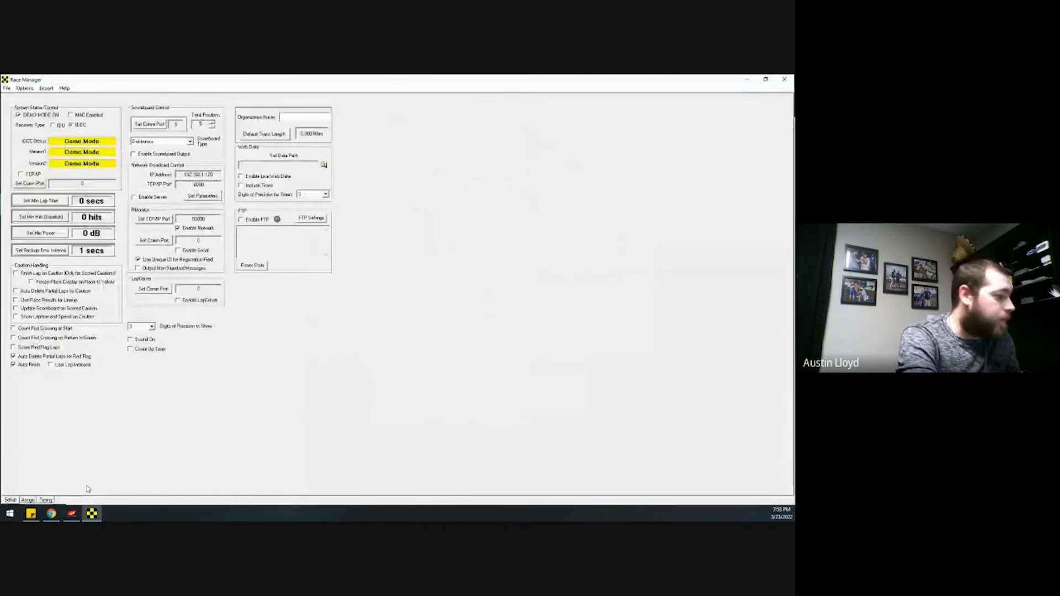
Connect MRP Live to Race Manager
click(72, 514)
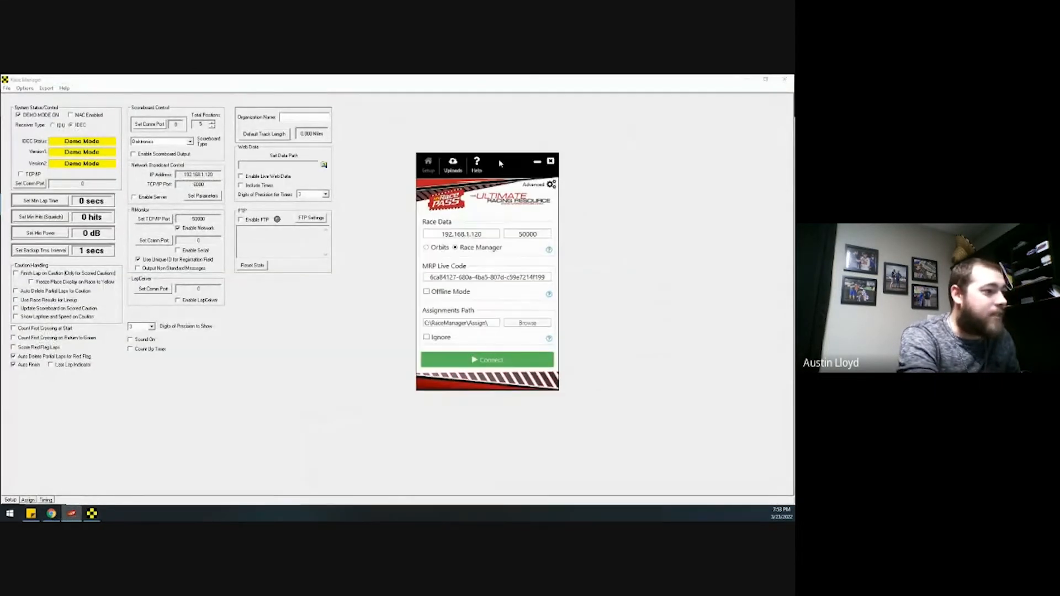
click(492, 360)
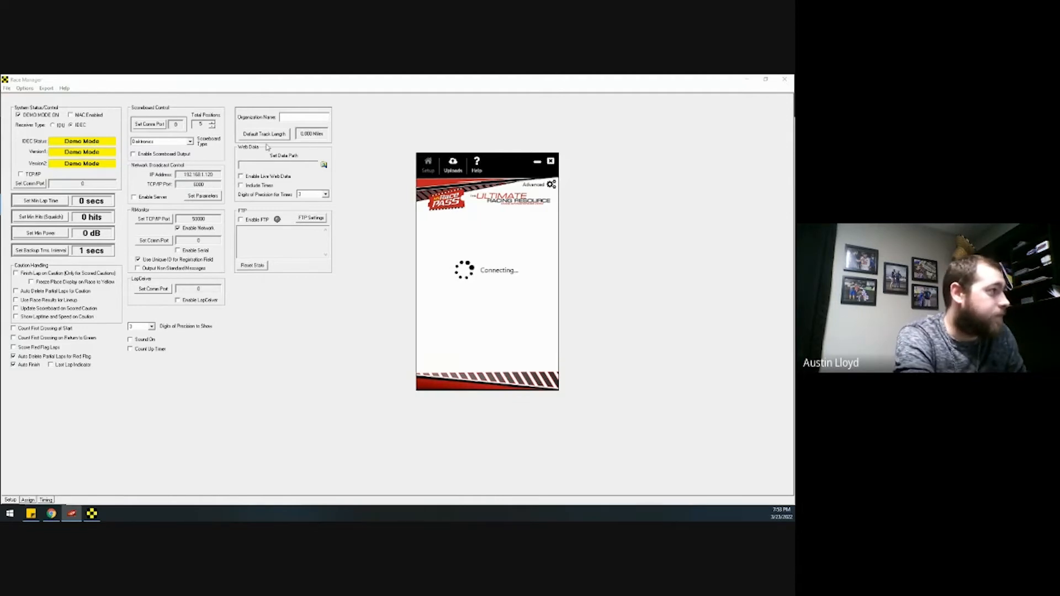
click(27, 500)
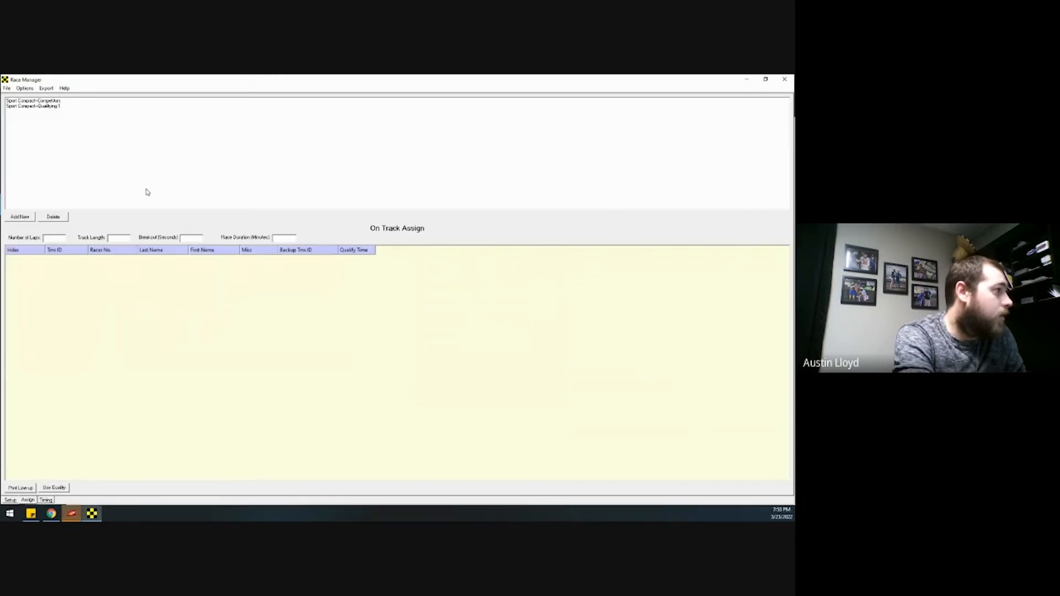
Delete the Sport Compact-Competitors and Qualifying 1 entries from Race Manager's assignments
click(64, 101)
click(54, 217)
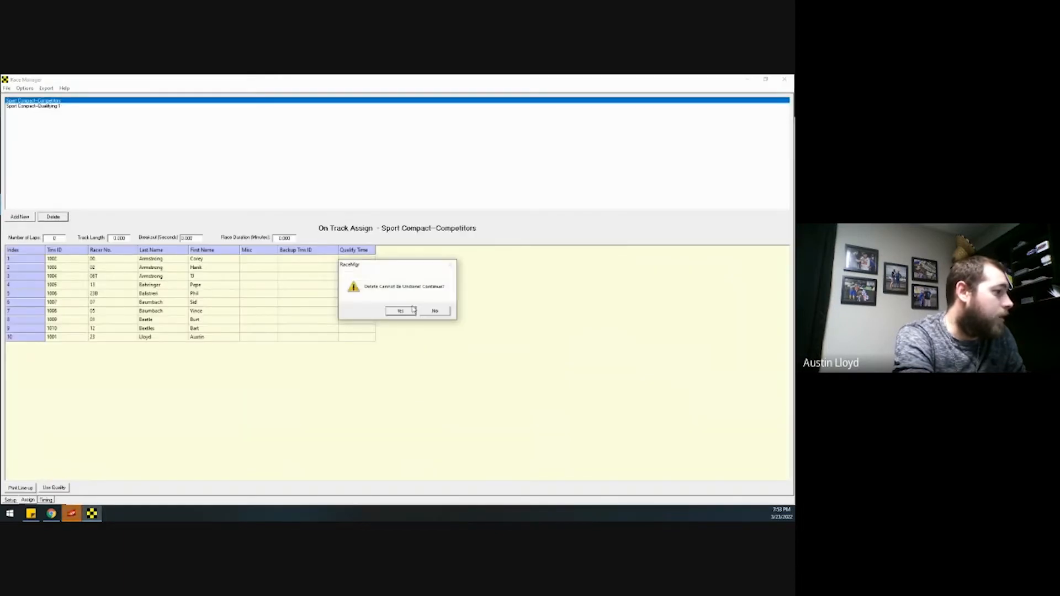
click(405, 310)
click(77, 102)
click(53, 217)
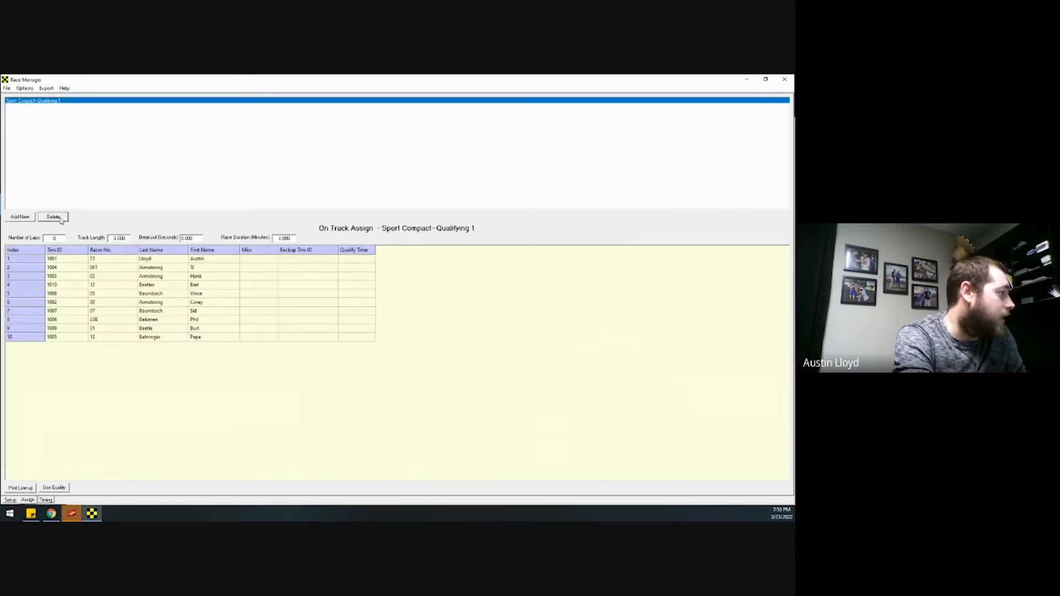
click(404, 310)
drag(201, 83, 0, 166)
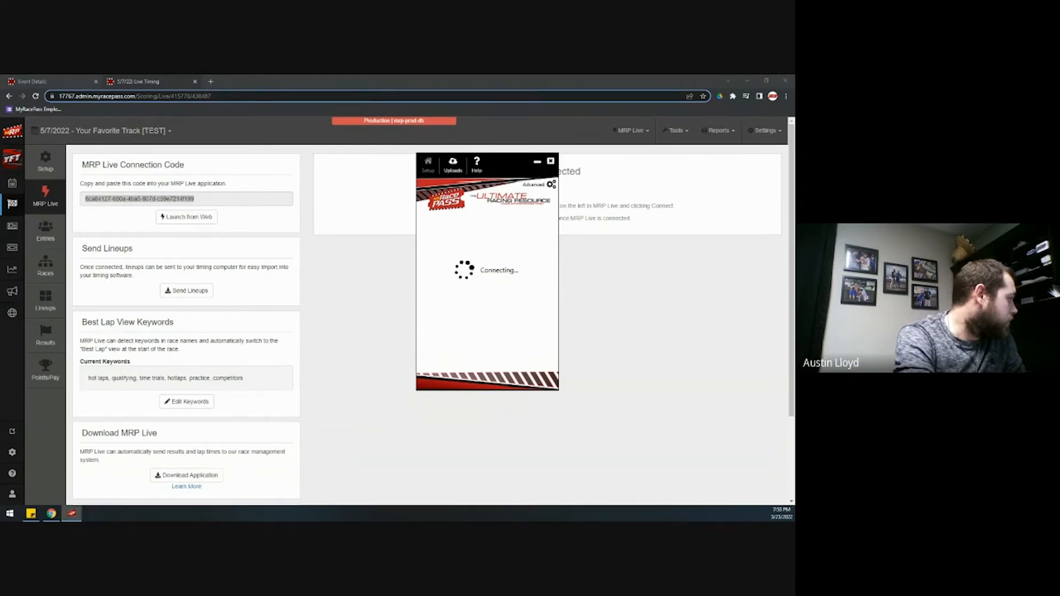
Paste the event's connection code from the web page into MRP Live and start connecting
click(223, 199)
key(ctrl+c)
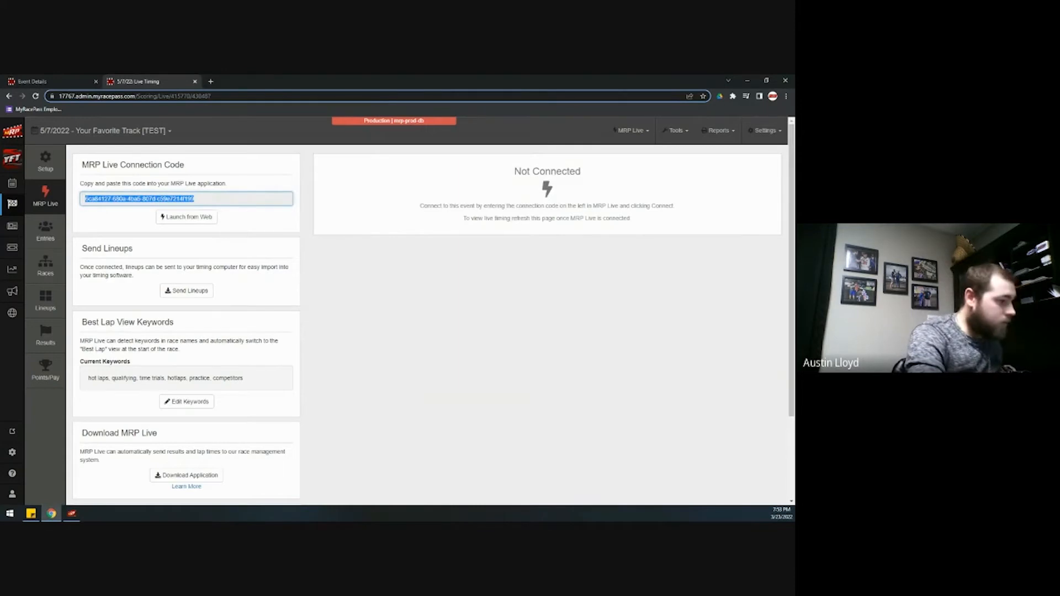
click(72, 513)
drag(546, 278, 404, 281)
key(ctrl+v)
click(489, 360)
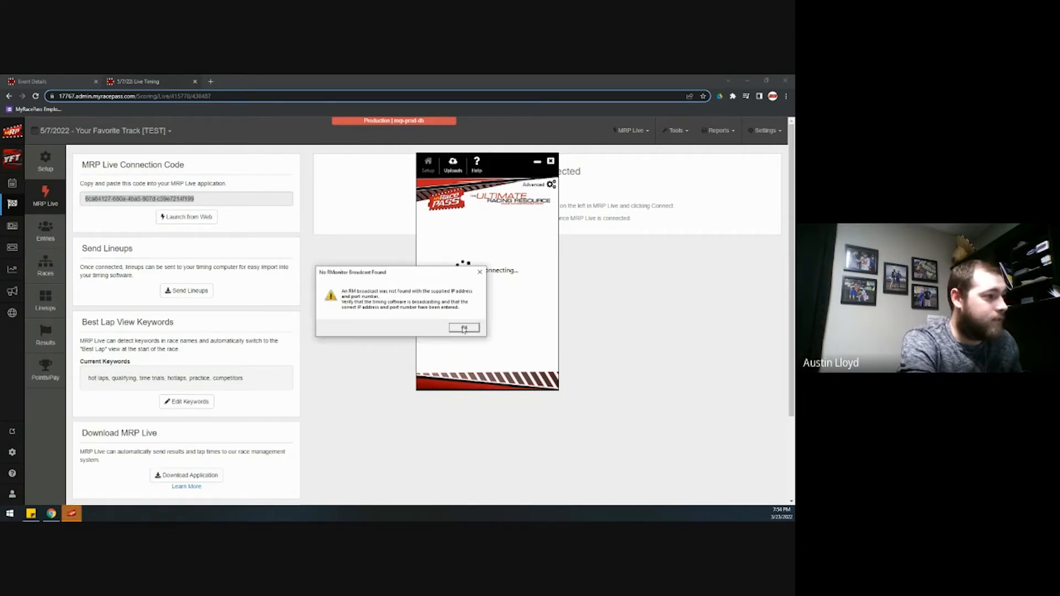
Dismiss the broadcast-not-found warning, reconnect to Race Manager, and pull the event lineups in
click(464, 328)
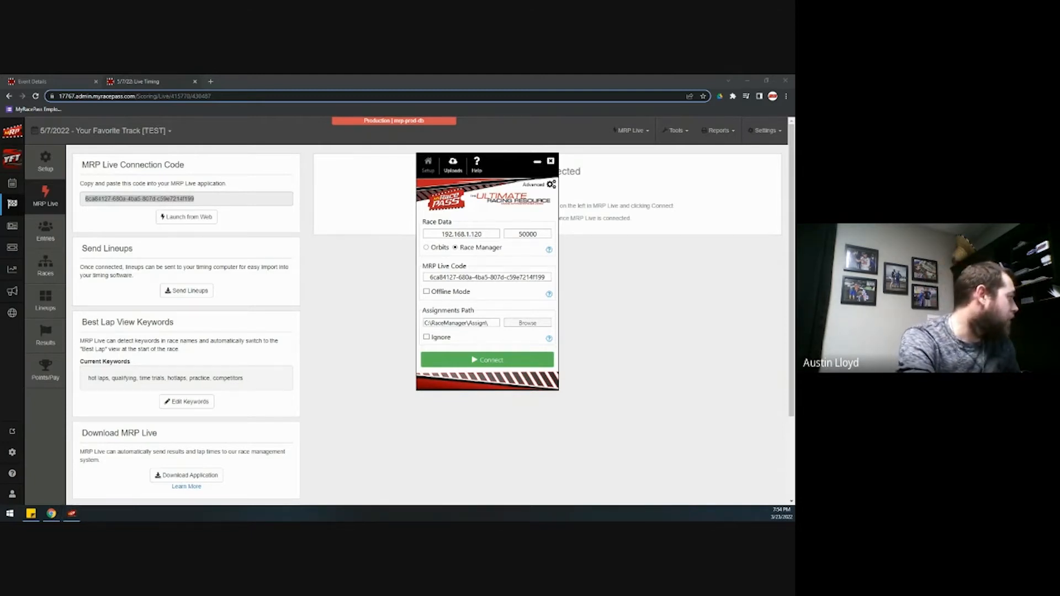
click(474, 360)
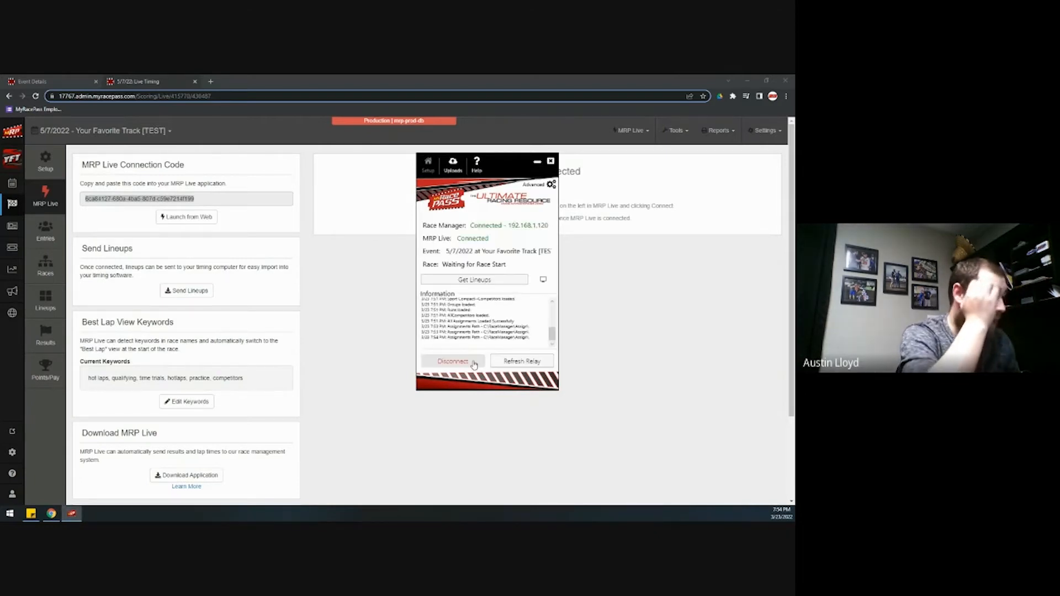
click(474, 280)
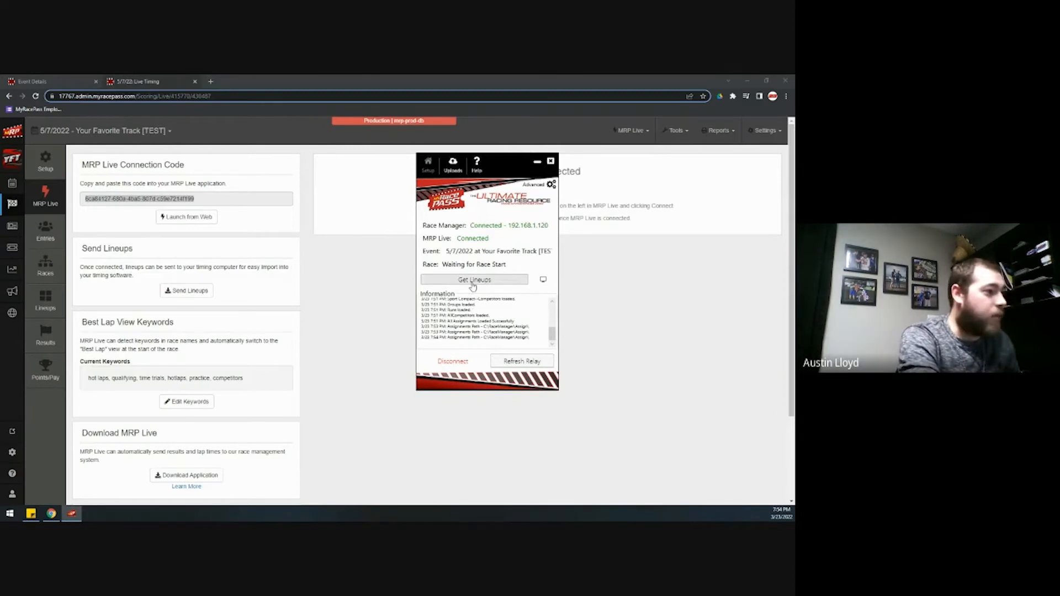
drag(1, 221, 451, 78)
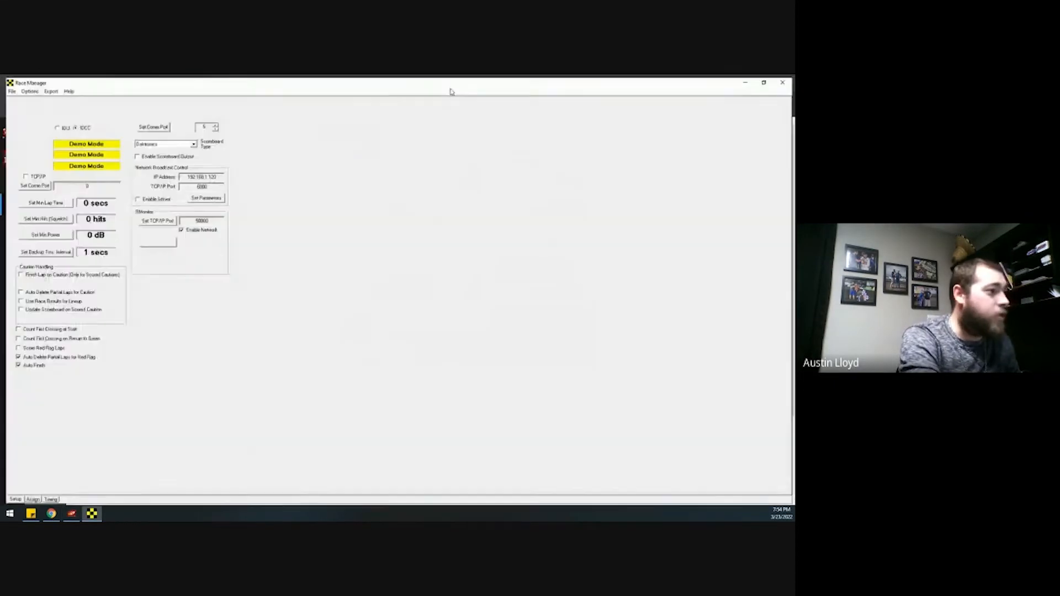
On the Assign tab, check the Sport Compact competitors, Heat 1 and Heat 2, then minimize Race Manager
click(28, 500)
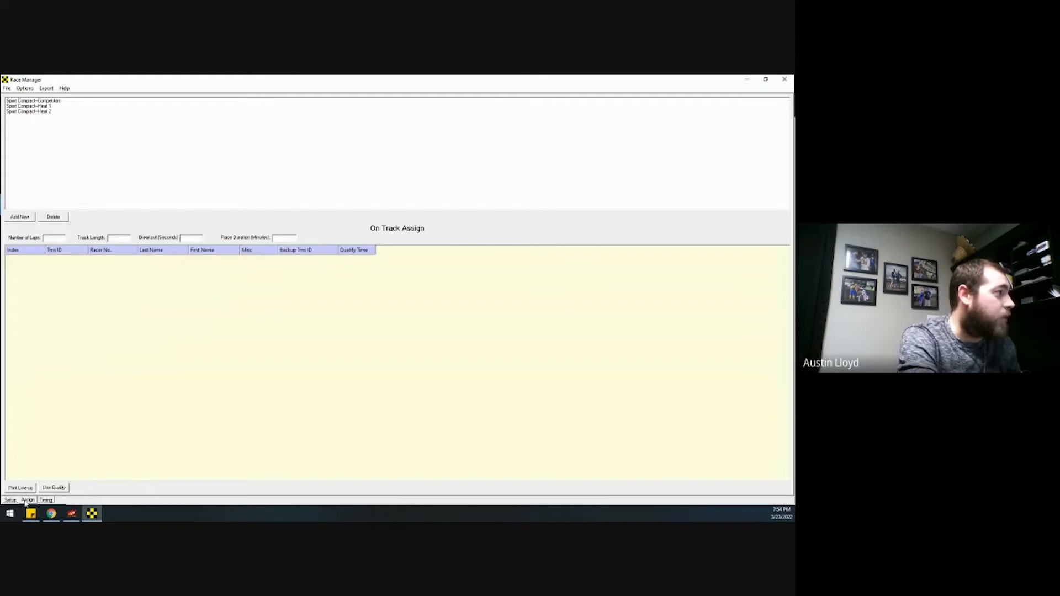
click(60, 103)
click(55, 105)
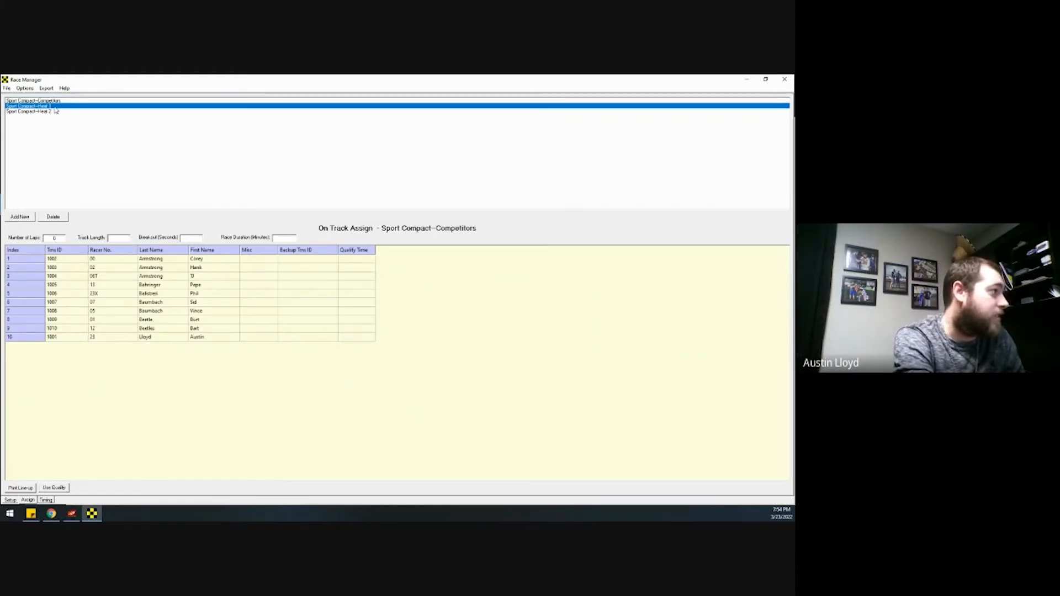
click(54, 111)
click(58, 101)
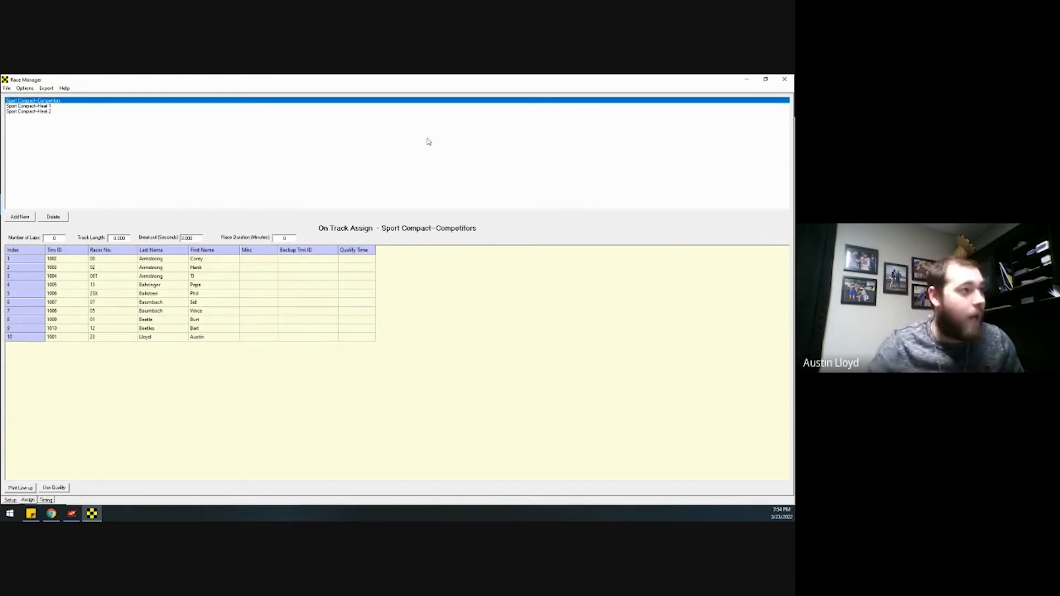
click(747, 79)
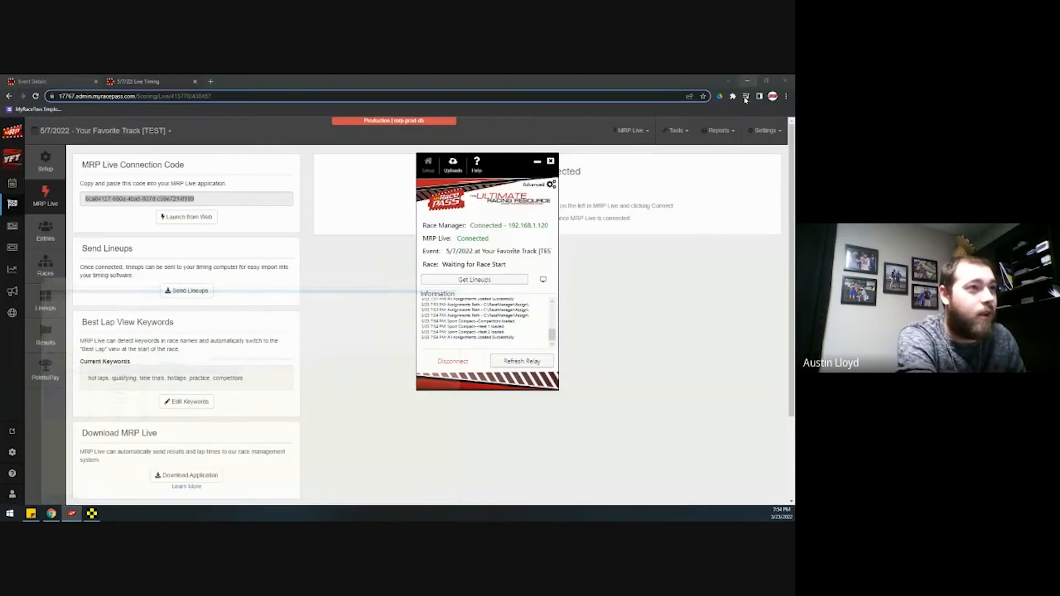
click(350, 251)
In Results, enter Heat 1 finishers 02, 13, 07, 05, add car 12 fifth, and save as completed
click(46, 344)
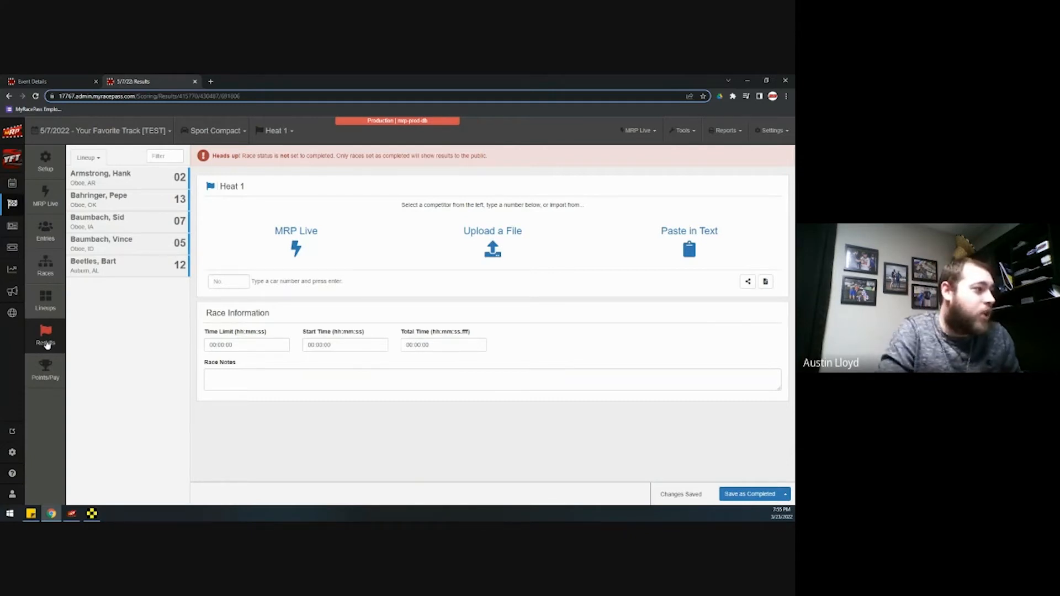
click(46, 337)
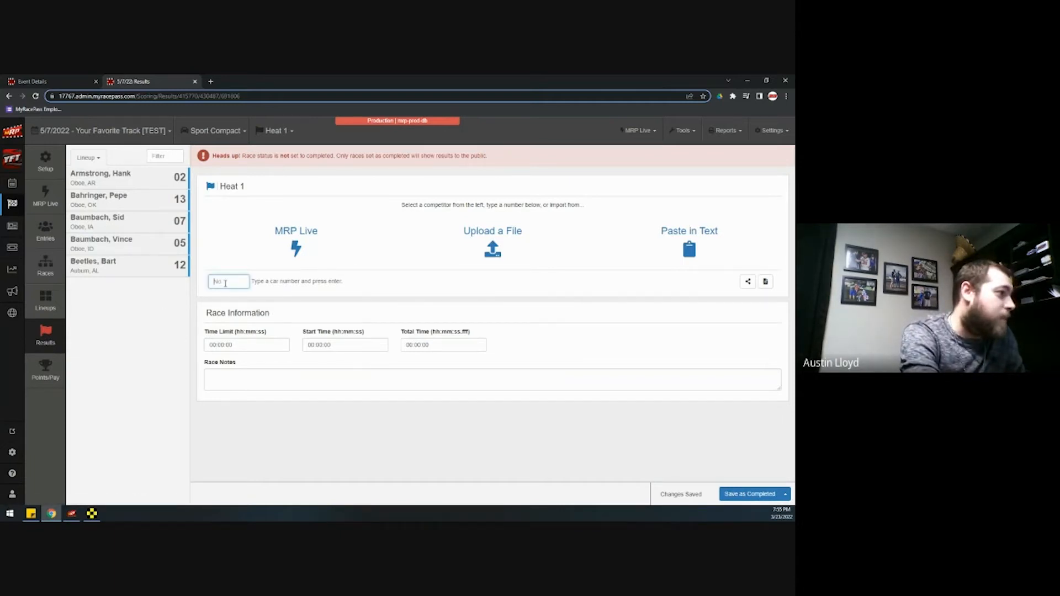
text(02)
key(Return)
text(13)
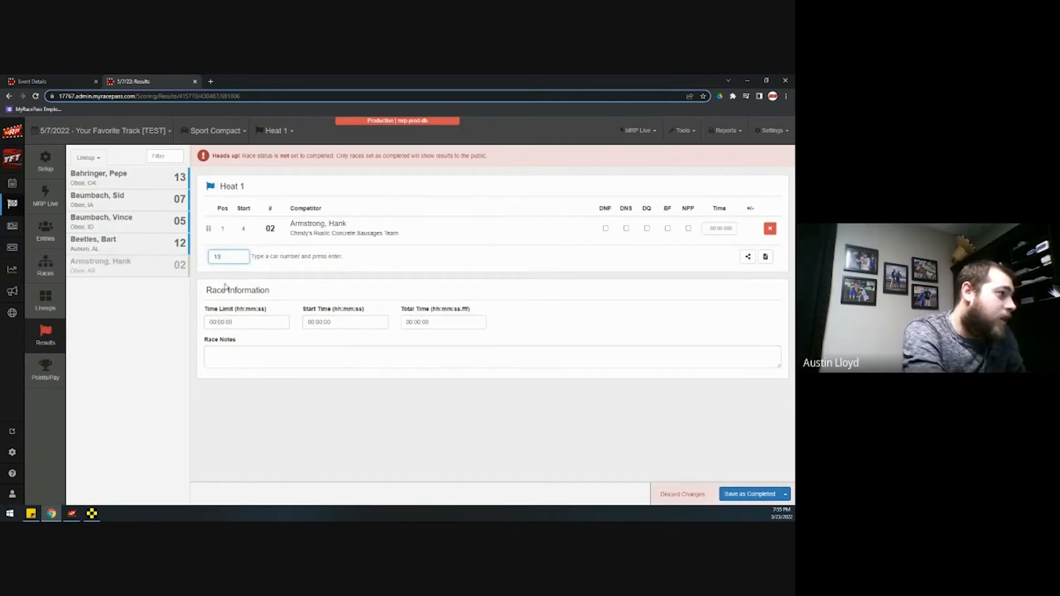
key(Return)
text(07)
key(Return)
text(05)
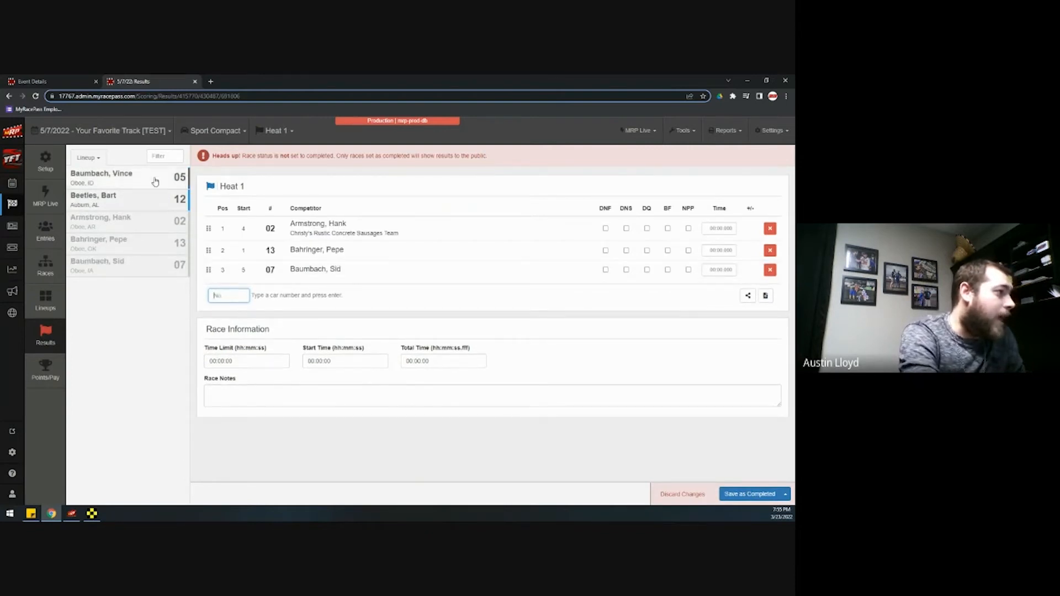
key(Return)
click(152, 183)
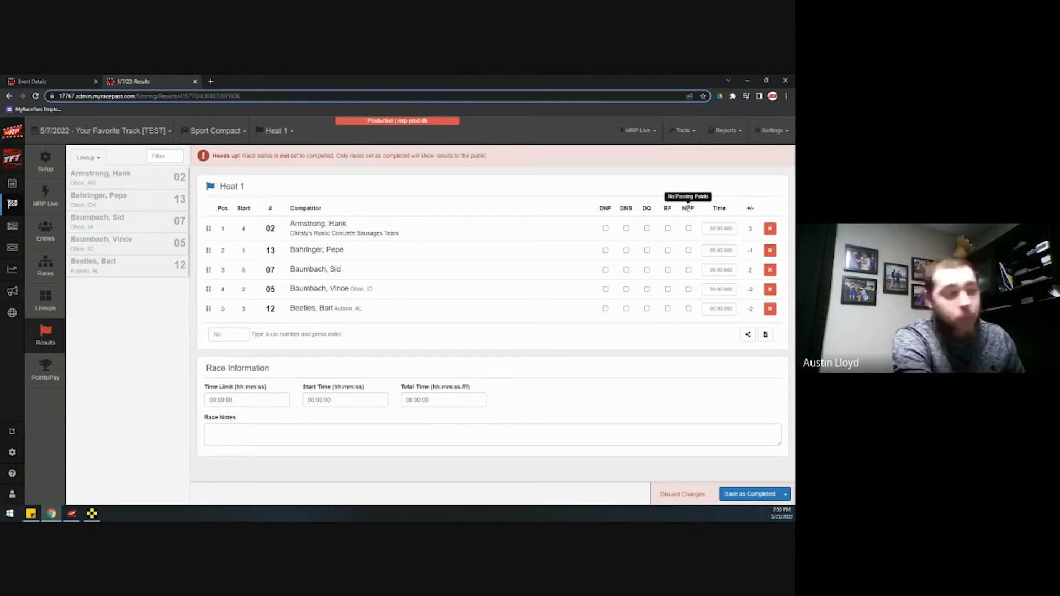
click(751, 494)
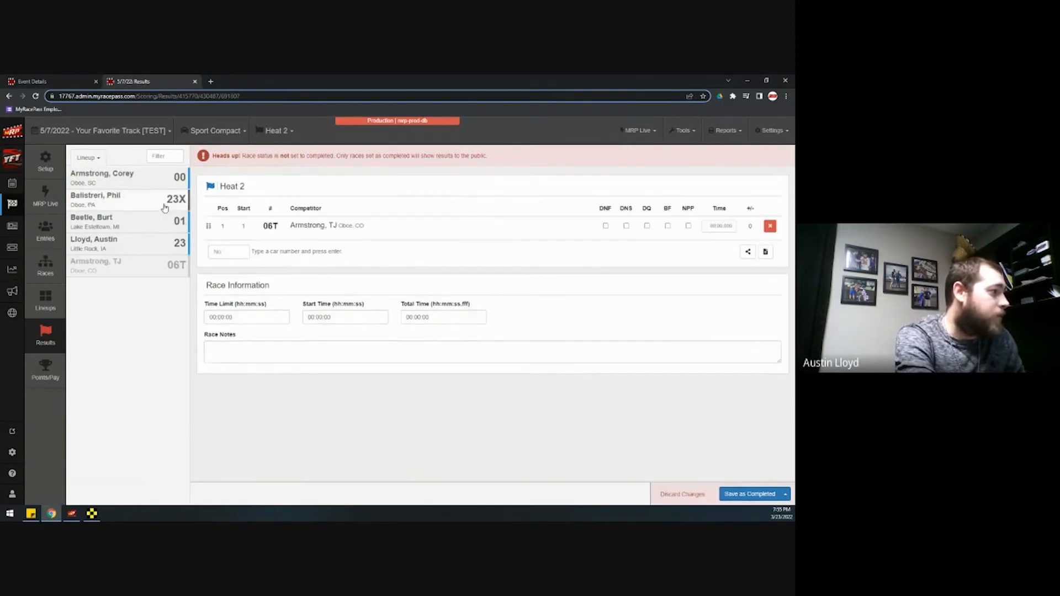
Add cars 23, 01 and 00 to Heat 2, save as completed, then view and close the Share text
click(160, 221)
click(160, 200)
click(161, 184)
click(744, 494)
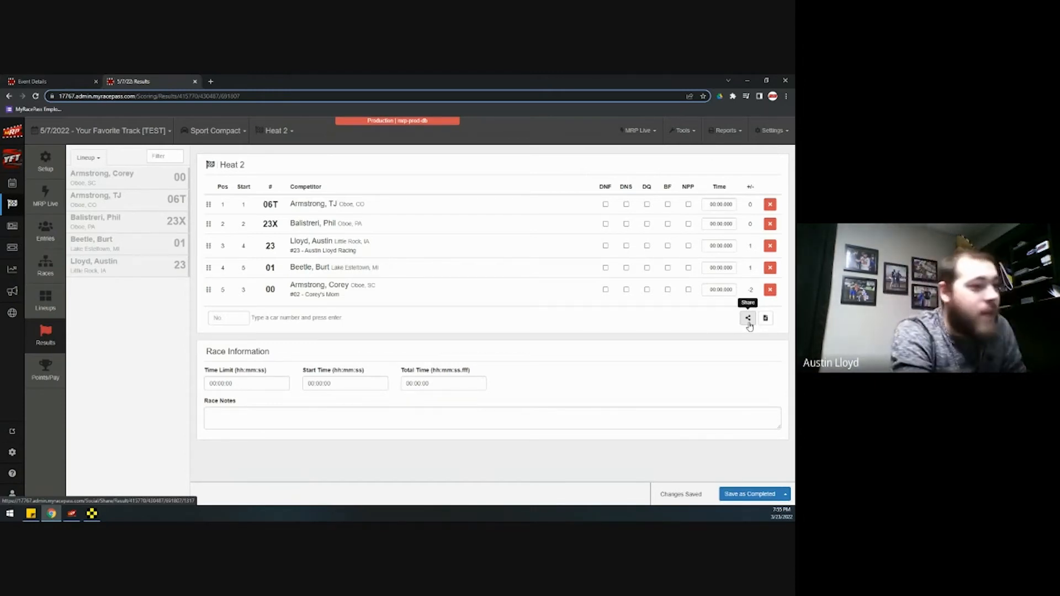
click(765, 320)
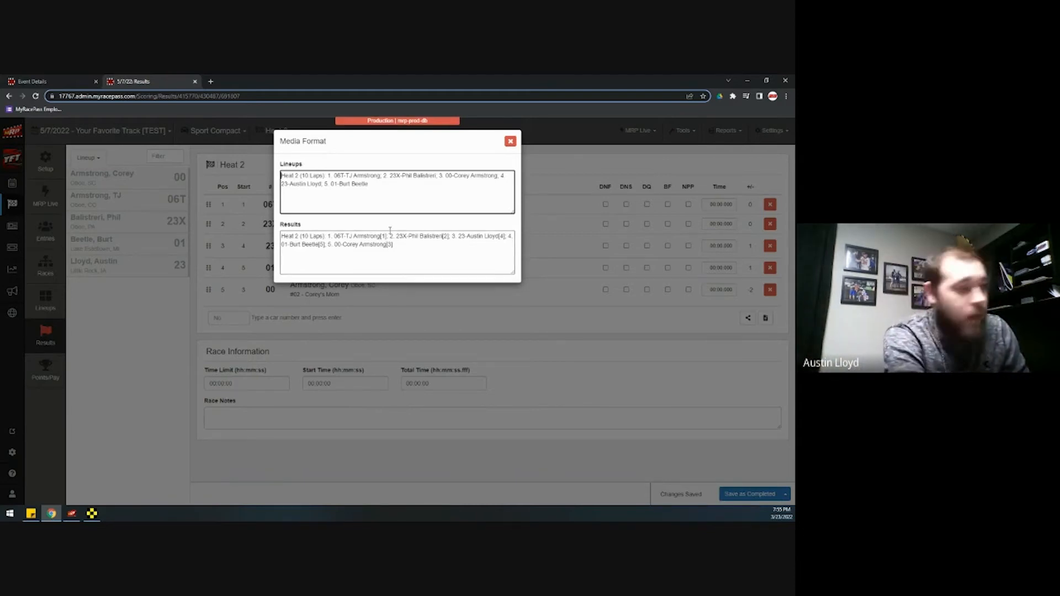
click(510, 141)
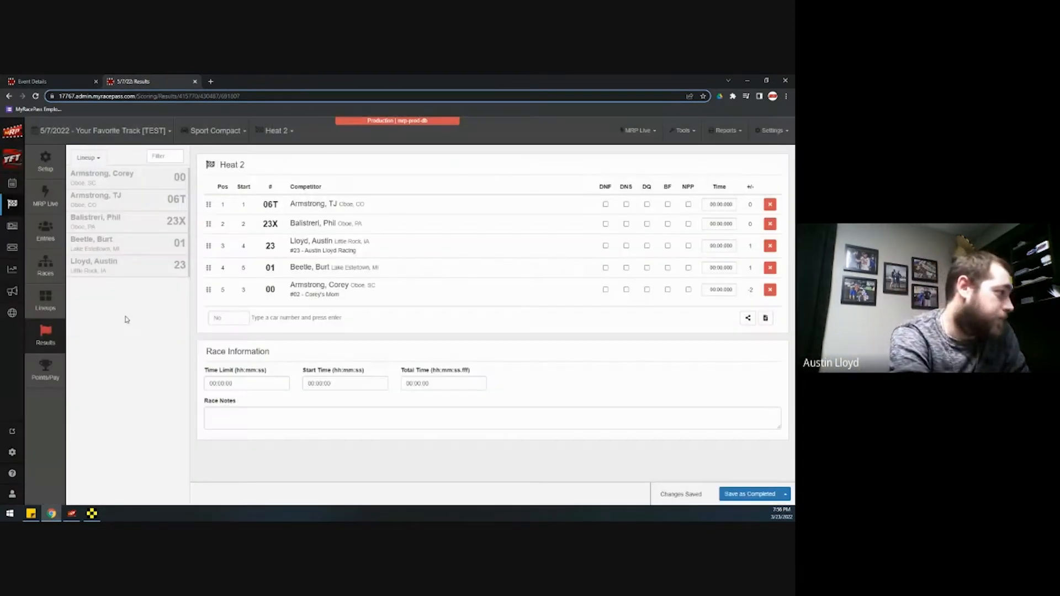
Calculate the A Feature 1 lineup by Heat Passing Points (Ties to Low Pill) with the USMTS scheme, and open its report
click(57, 307)
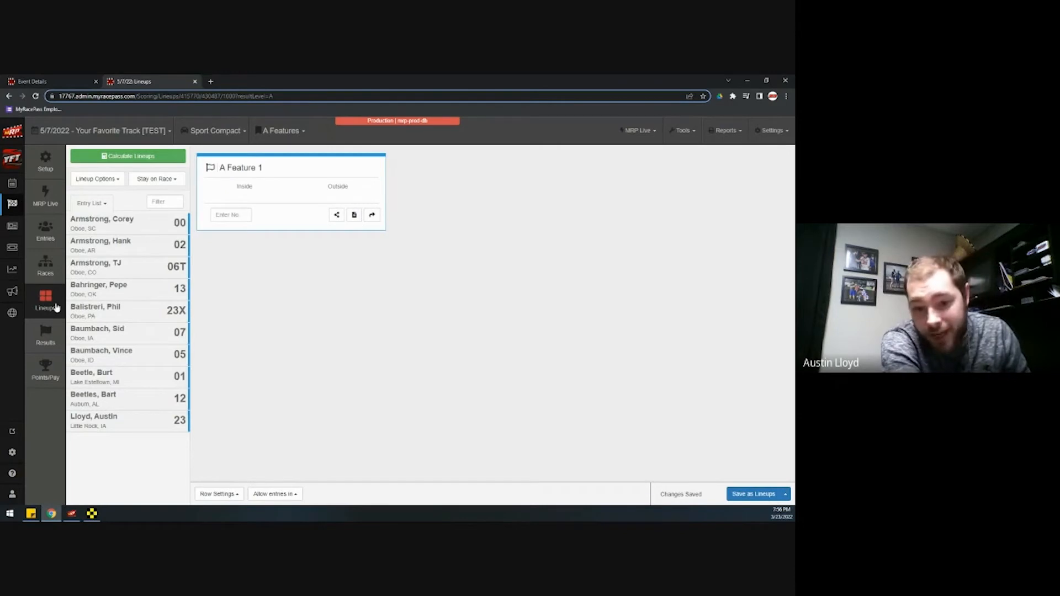
click(147, 158)
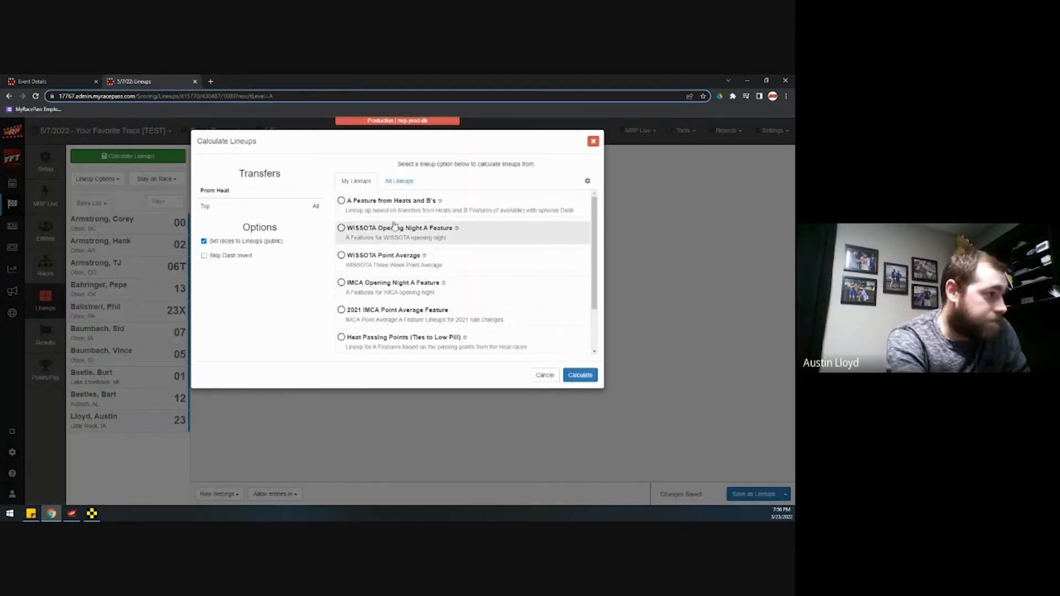
click(391, 345)
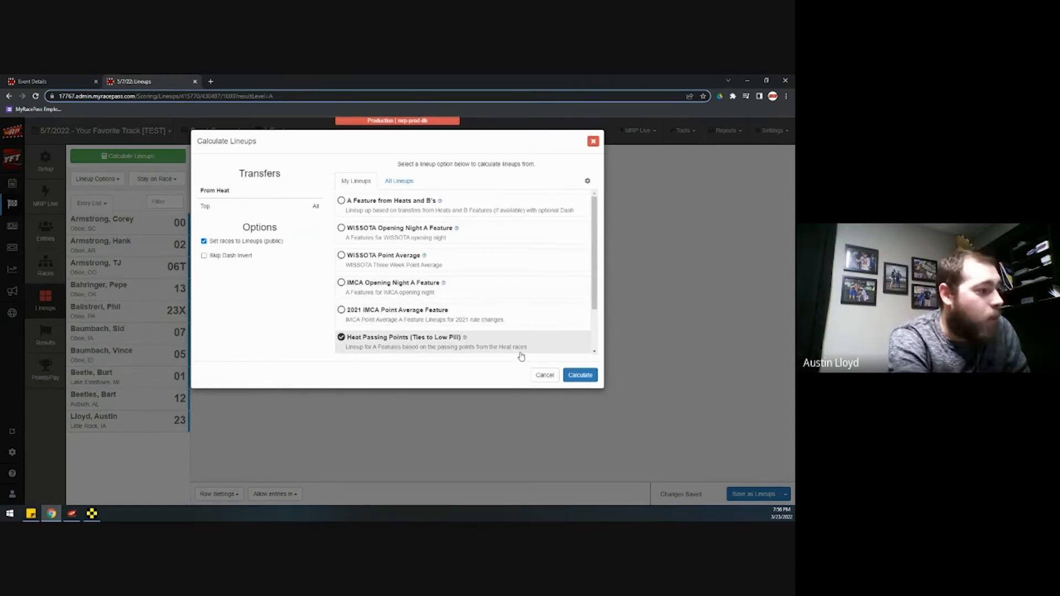
click(581, 376)
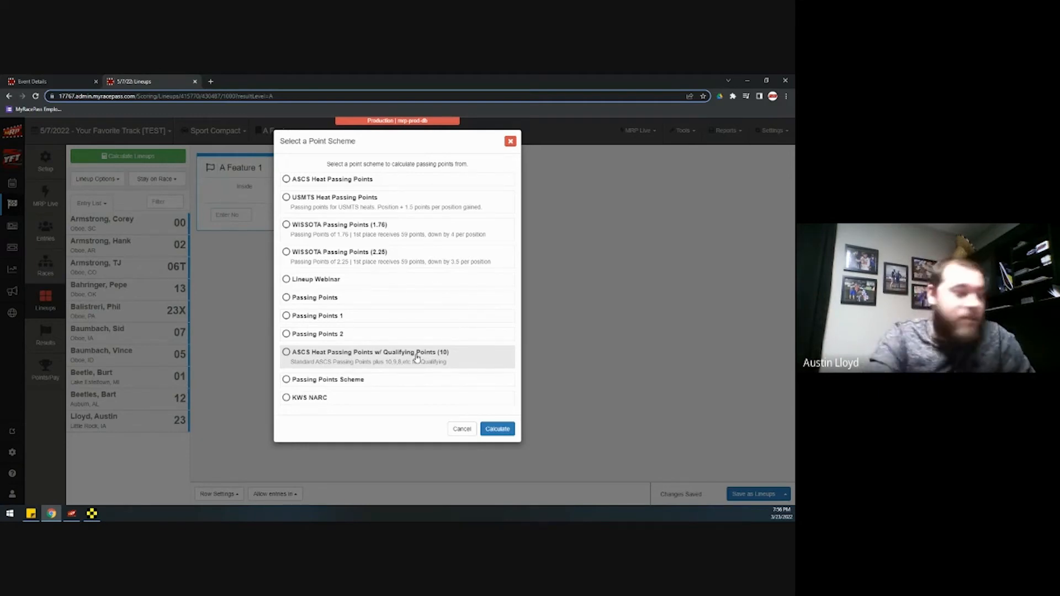
click(380, 207)
click(500, 428)
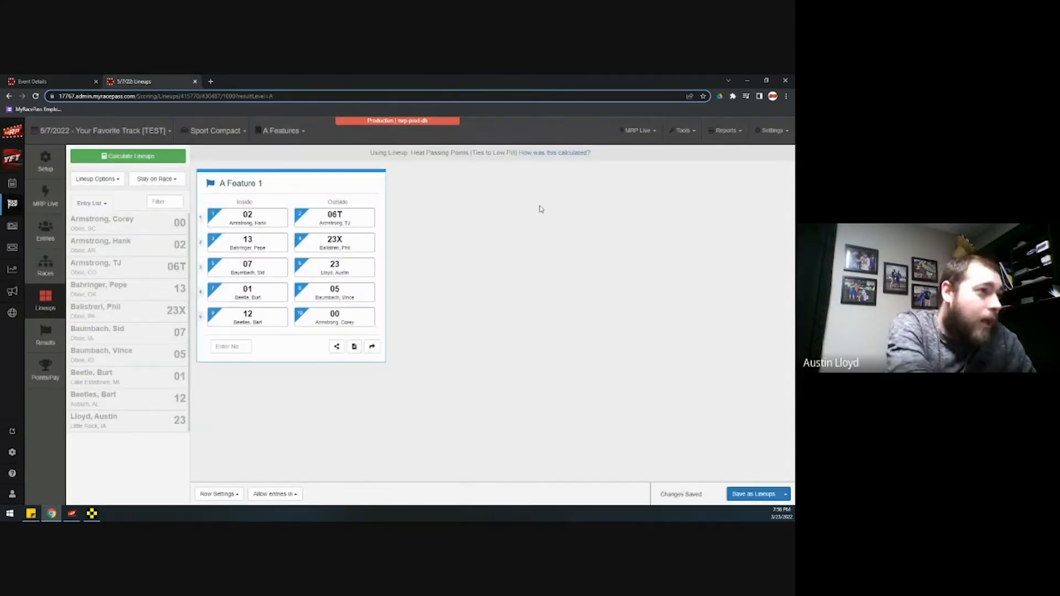
click(556, 153)
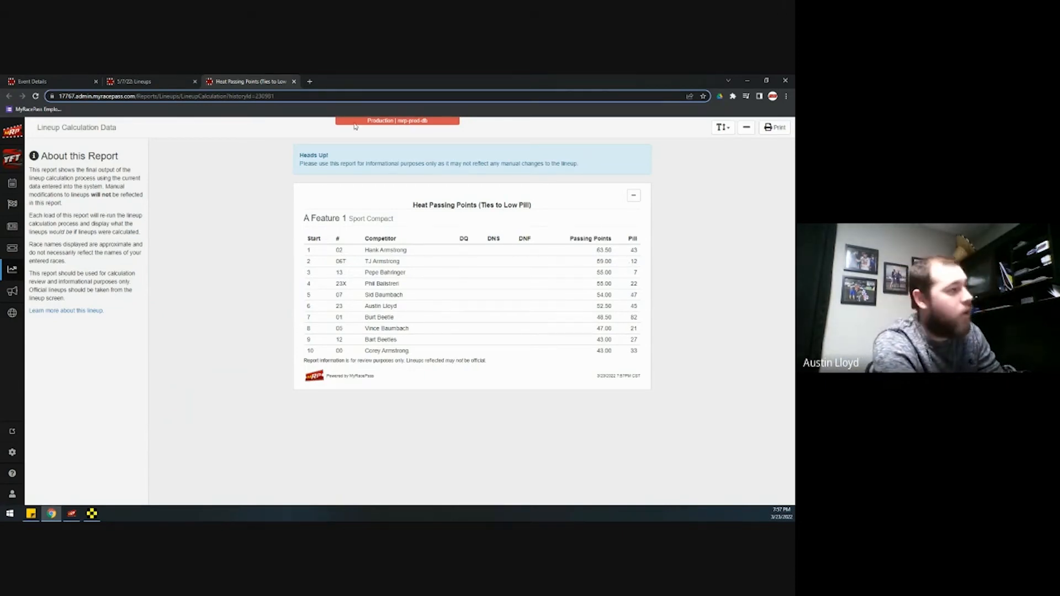
click(293, 82)
Show A Feature 1 on the lineup monitor in 4 columns, then close the monitor tab
click(677, 142)
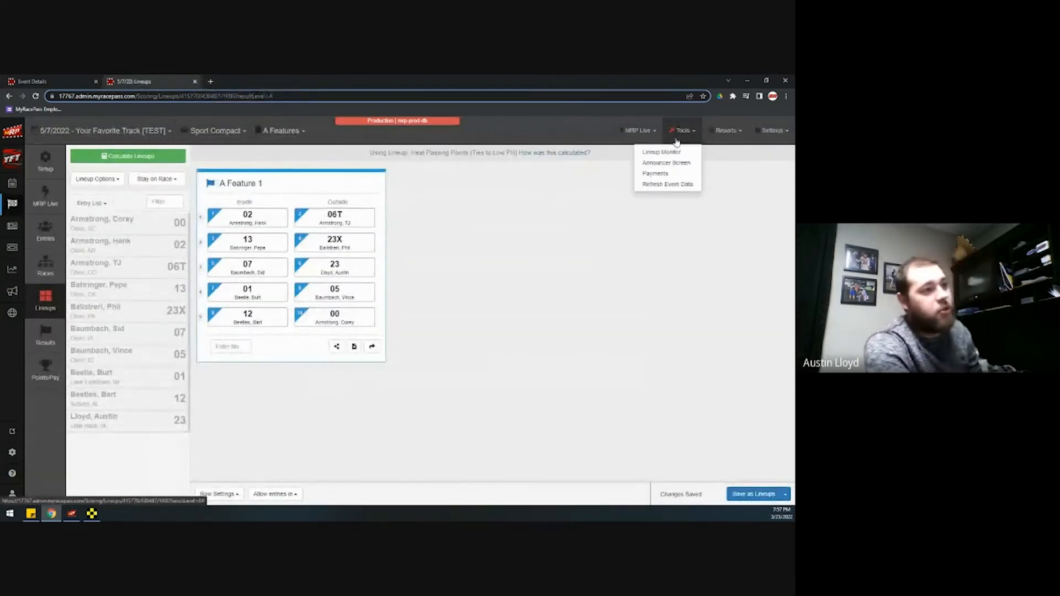
click(675, 154)
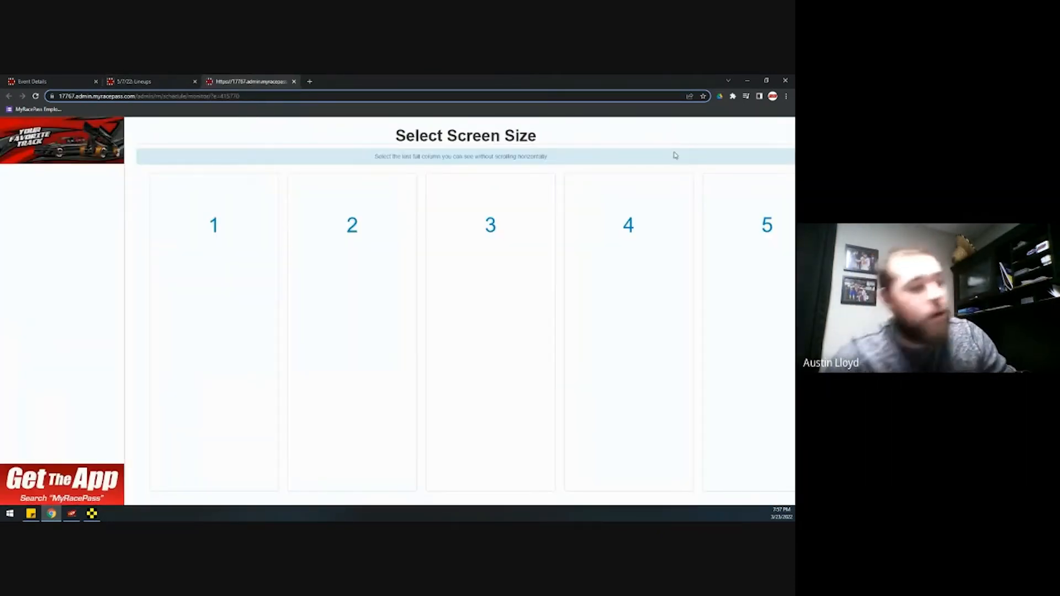
click(639, 242)
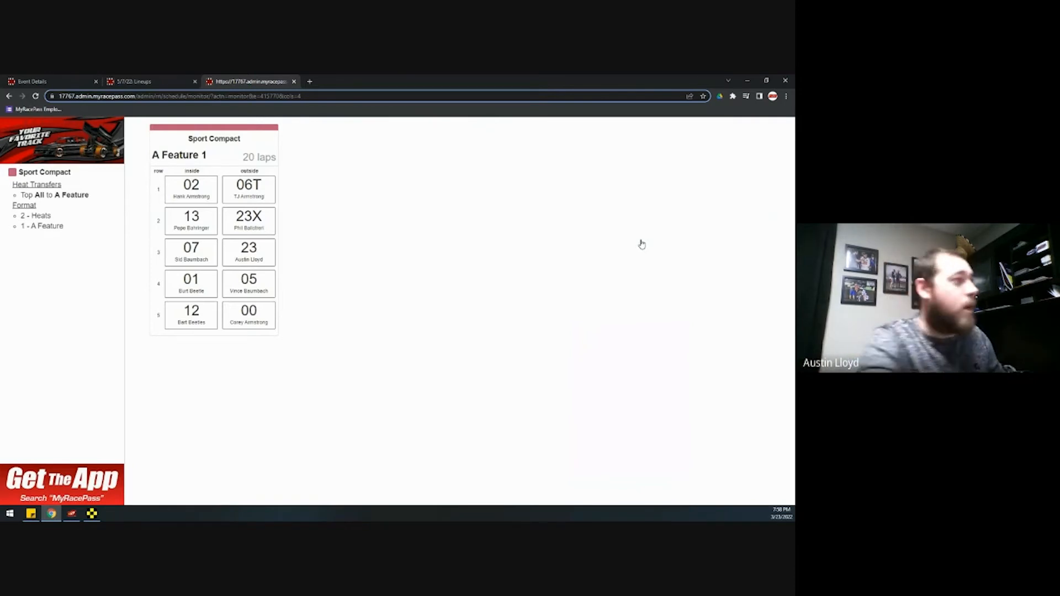
click(295, 82)
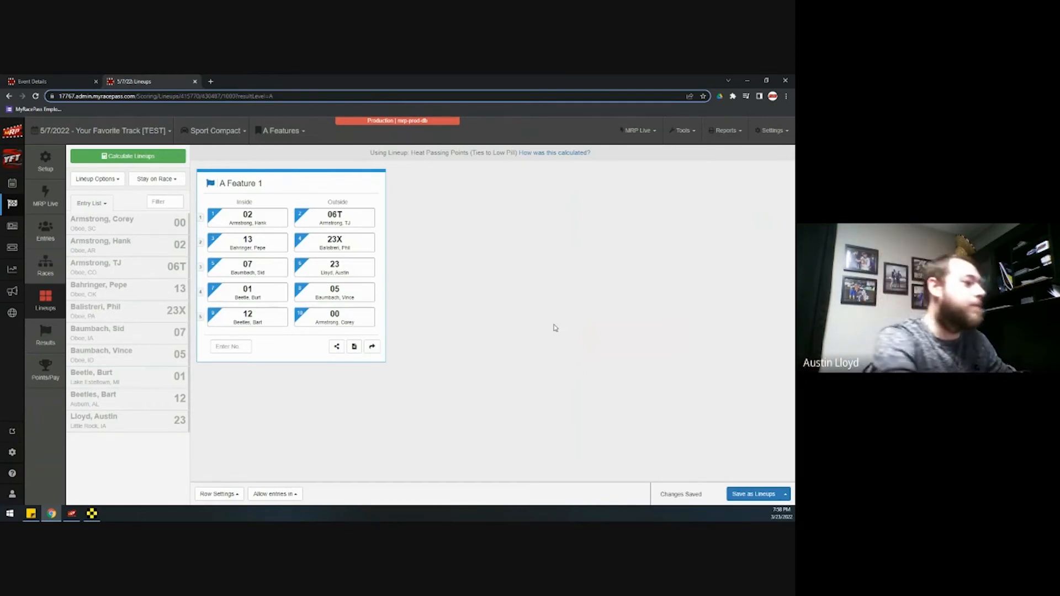
Start a Redraw of A Feature 1 for 6 competitors and set car 23X's pill to 6
click(118, 184)
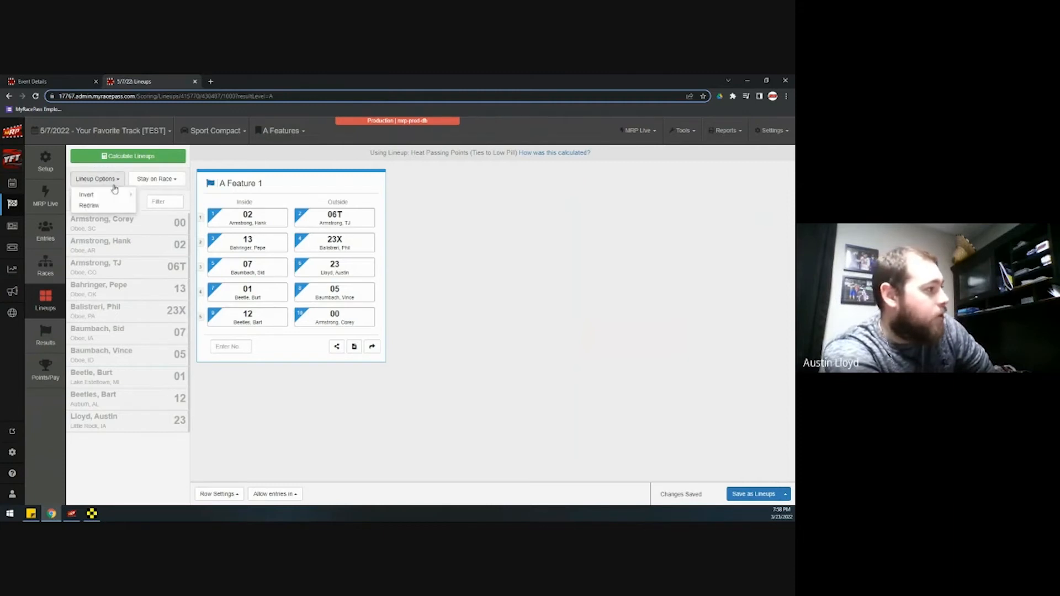
mouse_move(127, 195)
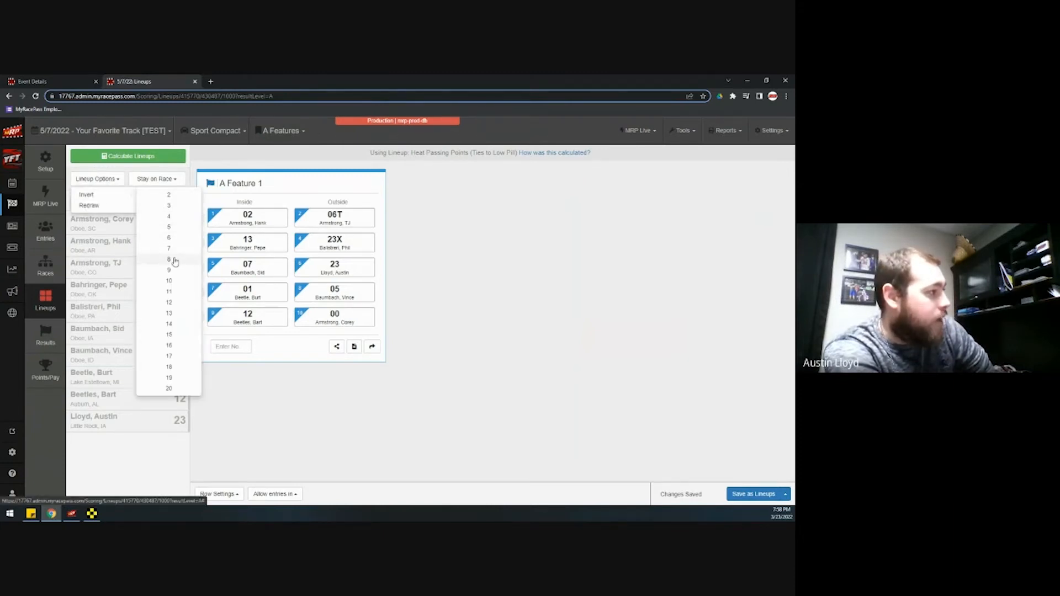
click(107, 206)
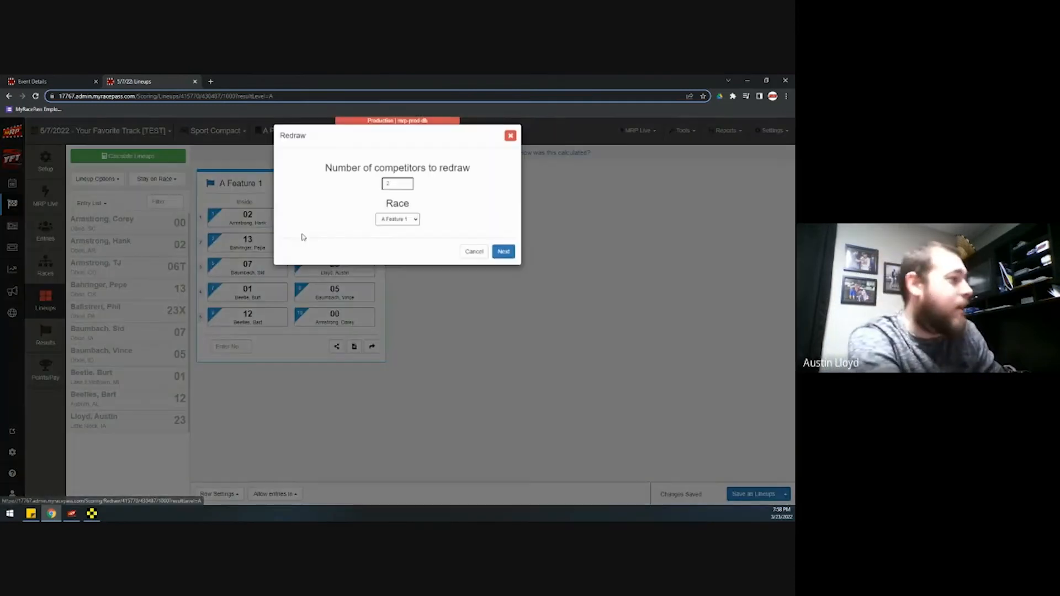
click(398, 191)
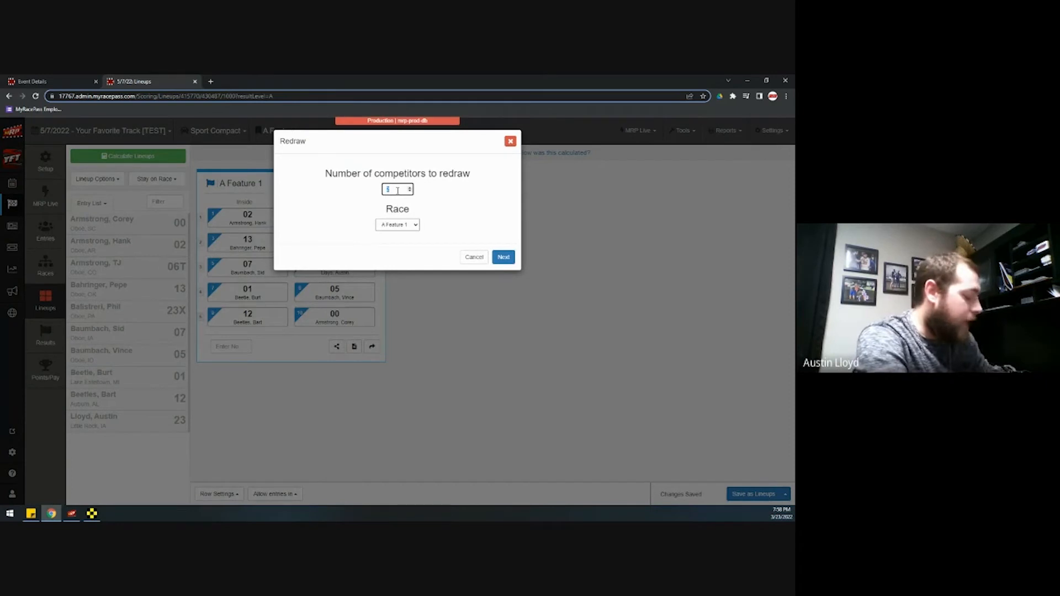
click(503, 258)
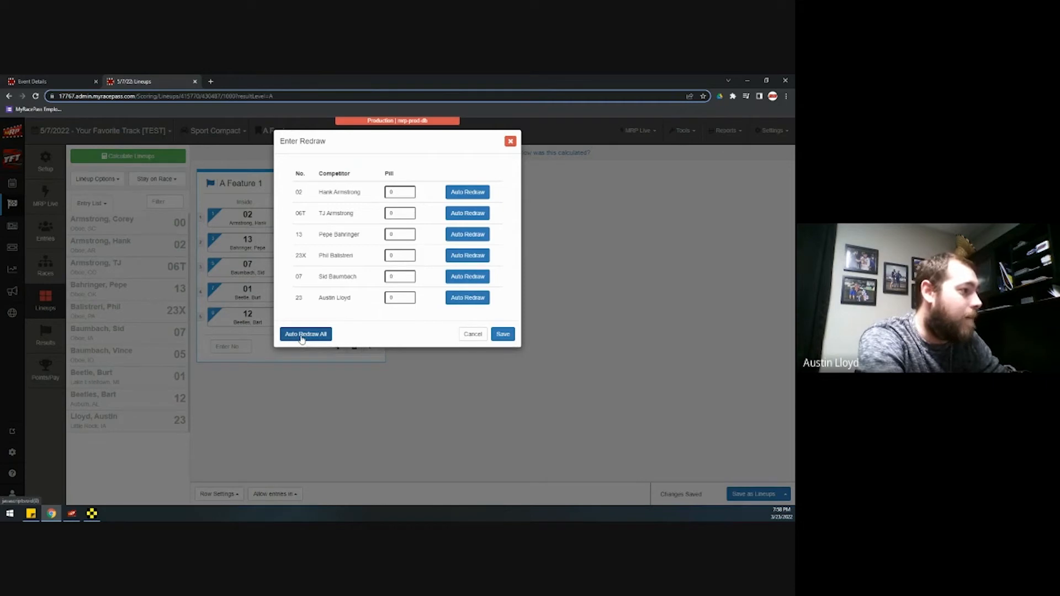
double_click(399, 256)
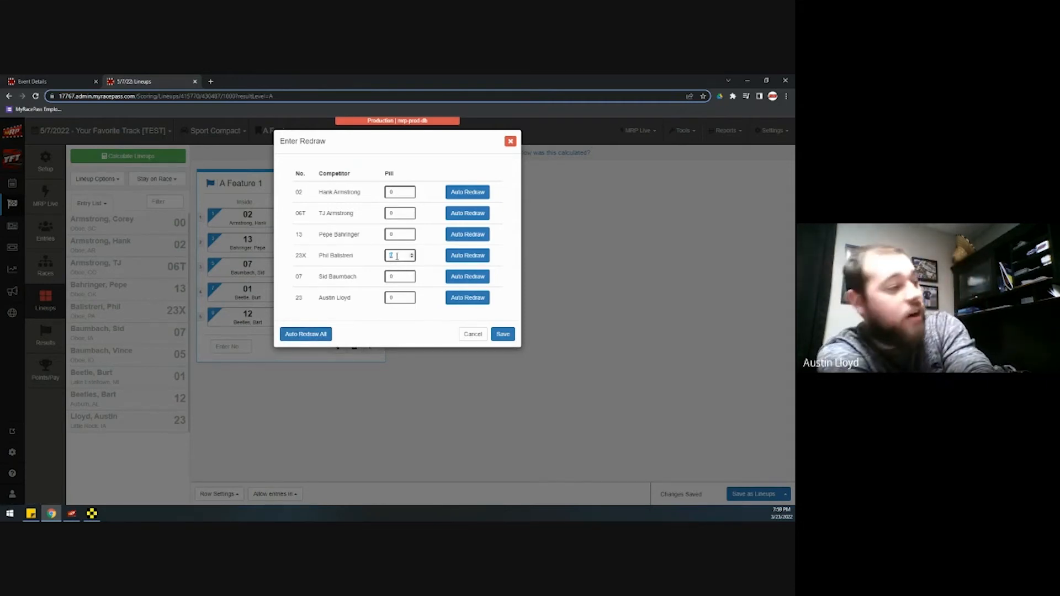
text(6)
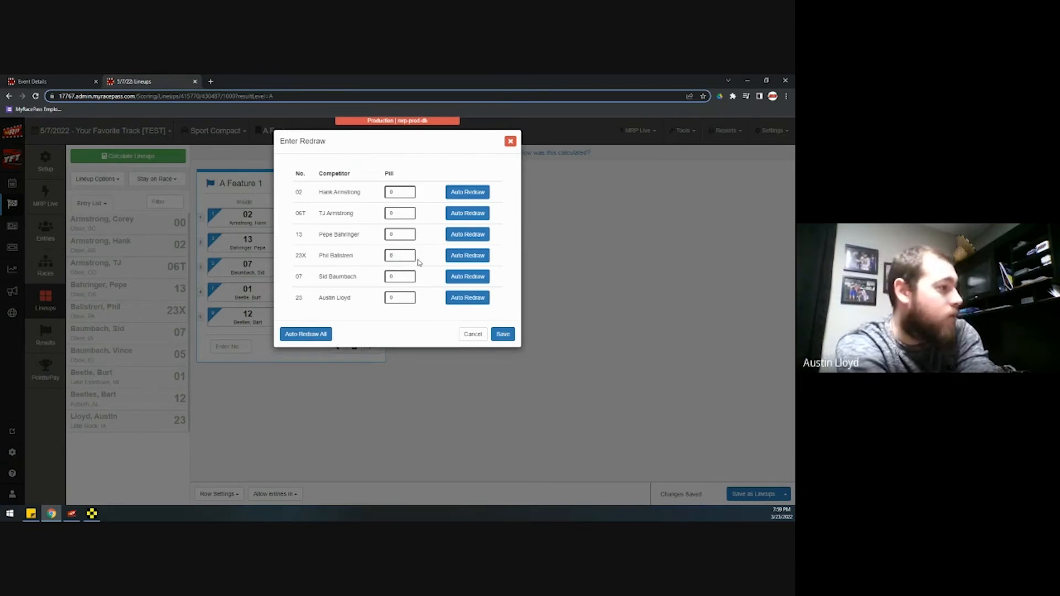
Auto-redraw pills for cars 02, 06T, 13, 23X, 07 and 23, then save the lineup
click(465, 194)
click(464, 215)
click(461, 236)
click(467, 255)
click(467, 277)
click(467, 297)
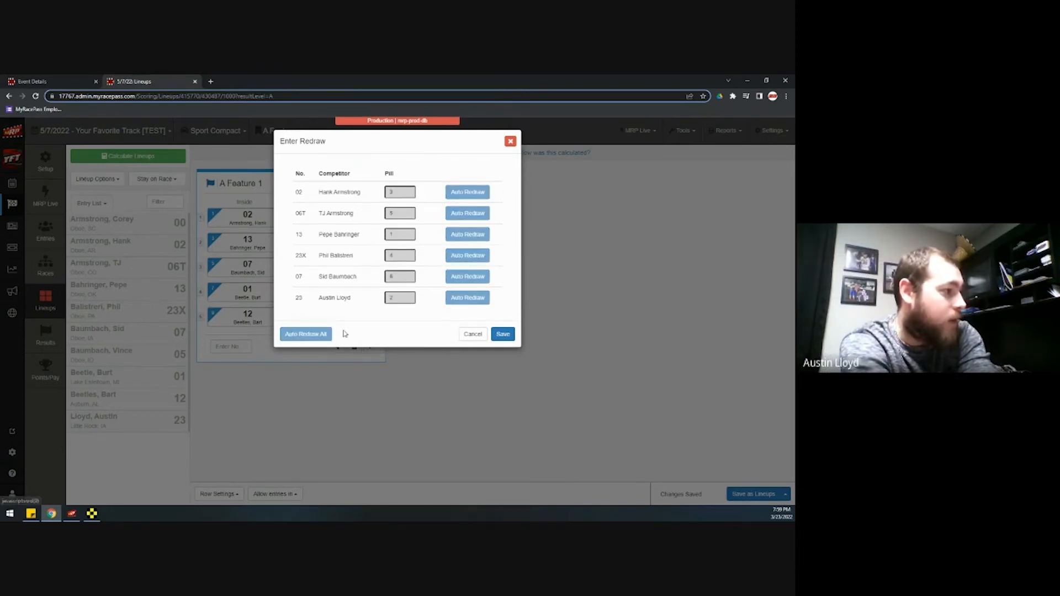
click(505, 335)
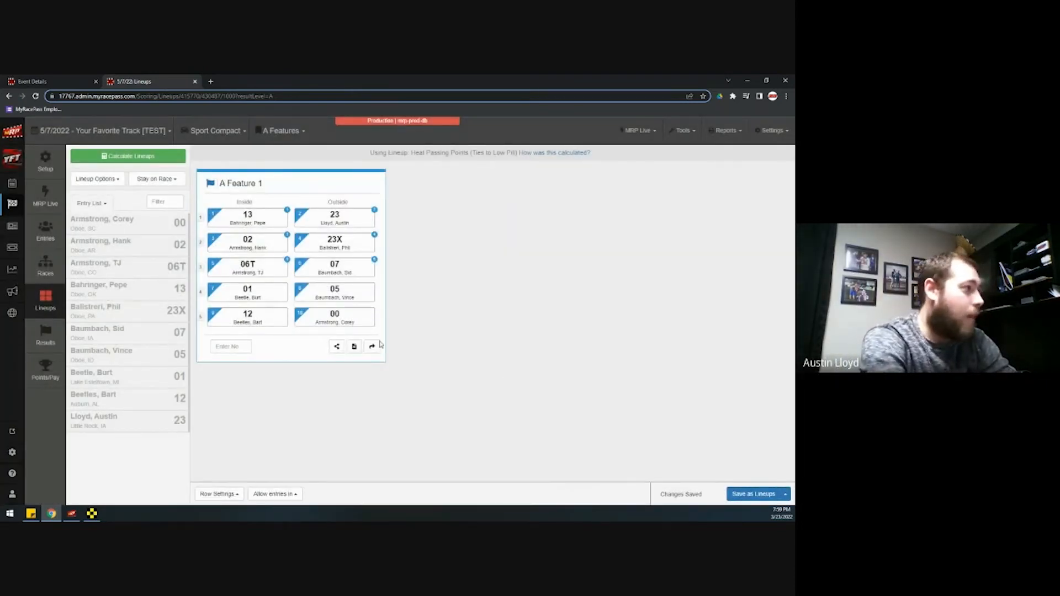
Pull the updated lineups into Race Manager through the MRP Live relay
click(71, 514)
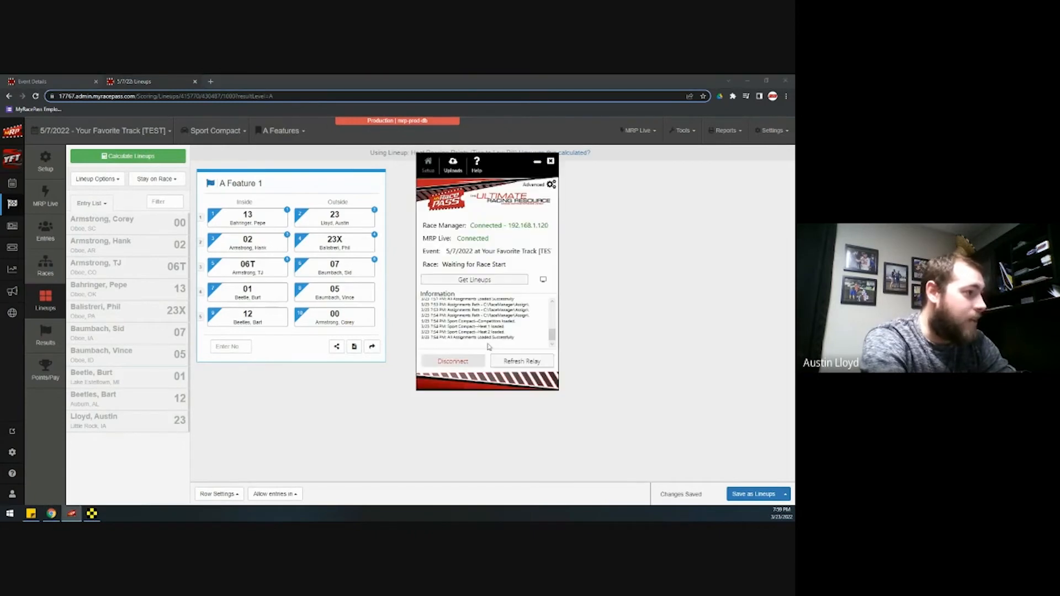
click(485, 281)
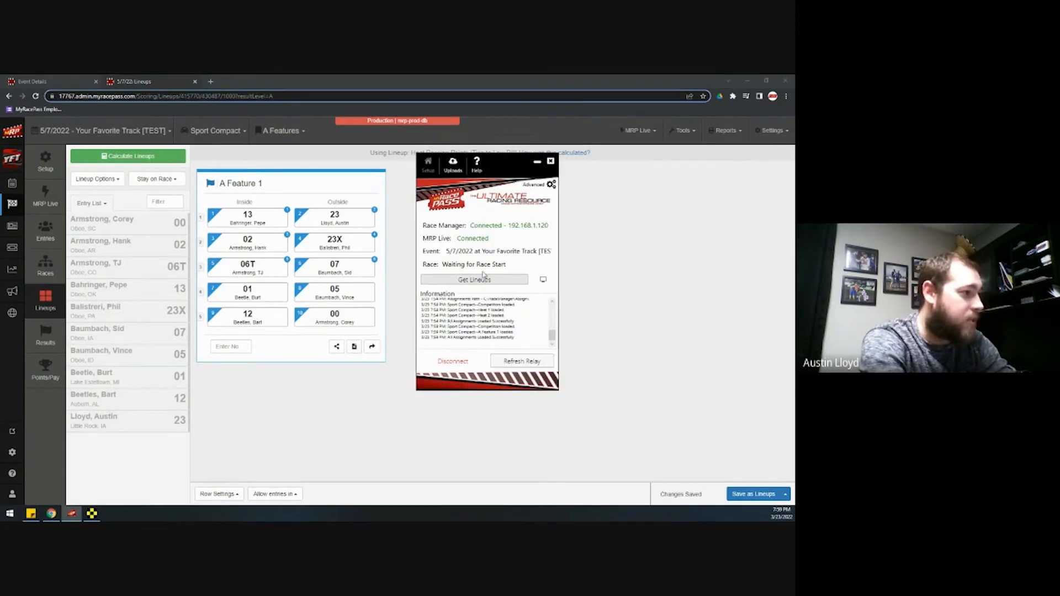
click(93, 514)
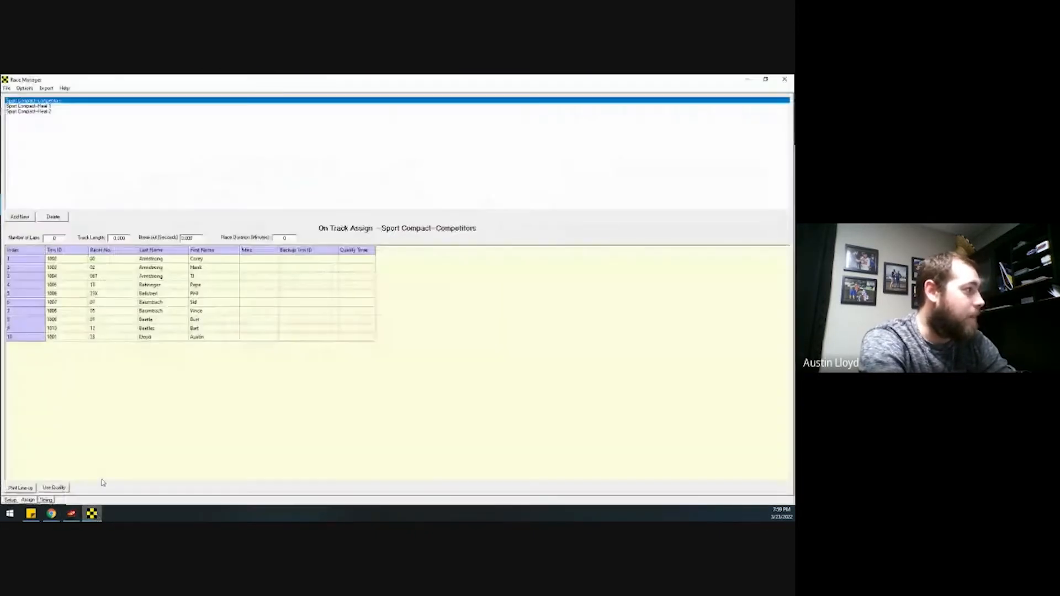
click(47, 501)
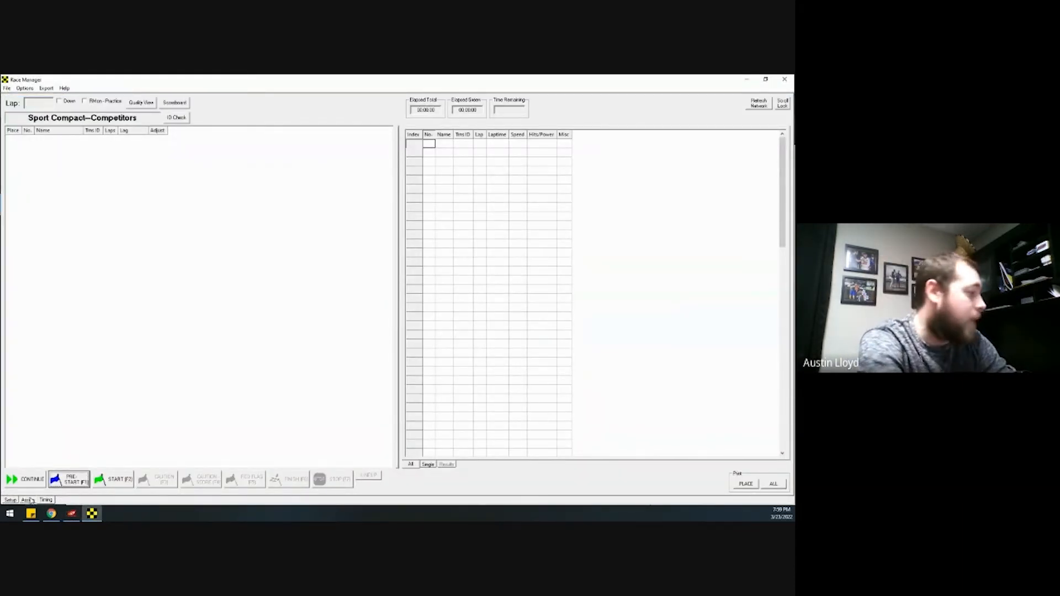
Select Sport Compact-A Feature 1, pre-start and start its timing, then minimize Race Manager
click(28, 501)
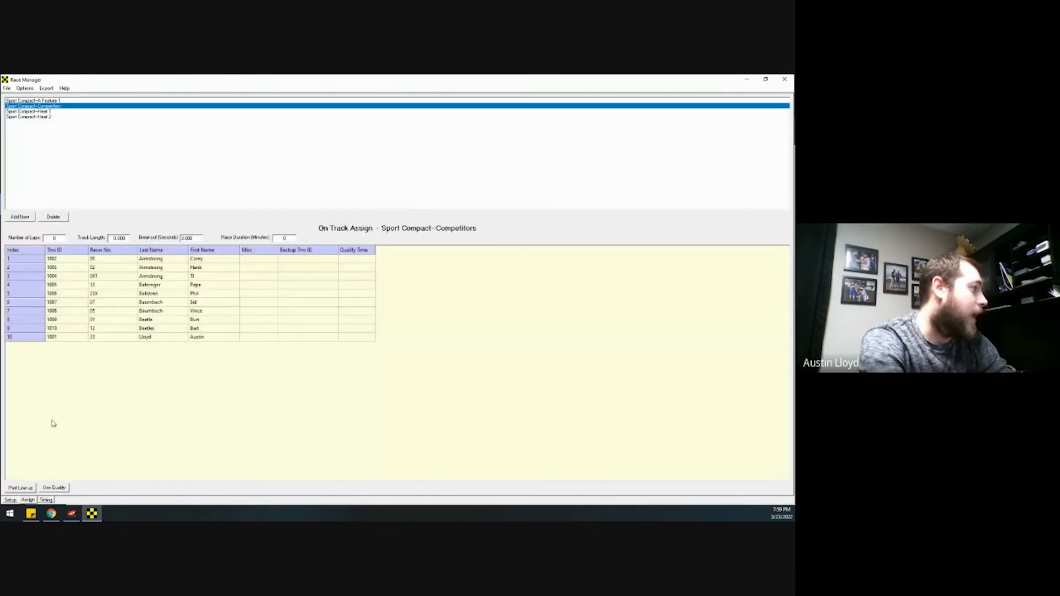
click(54, 101)
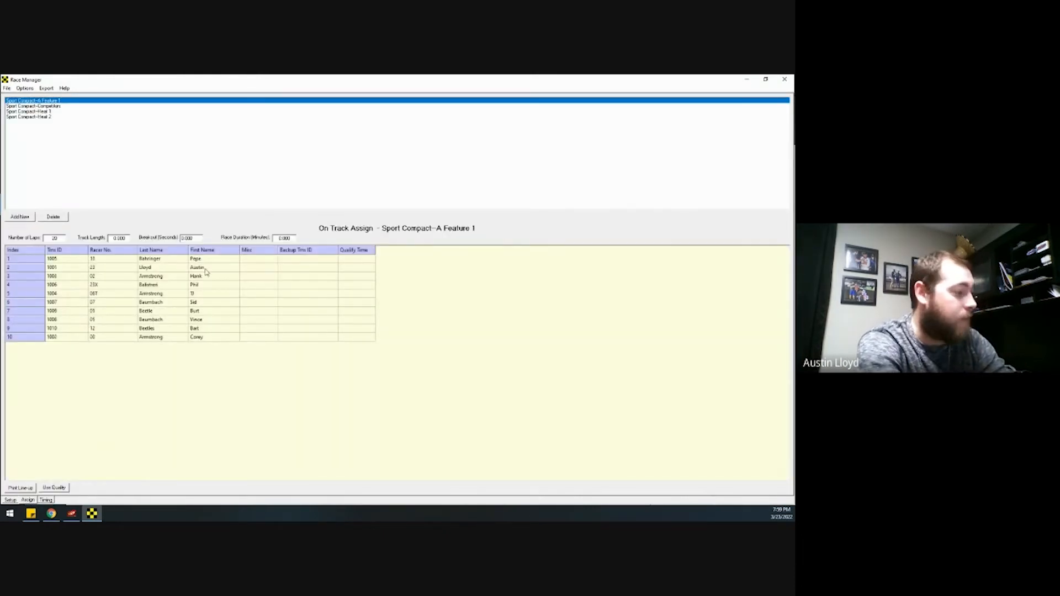
click(47, 501)
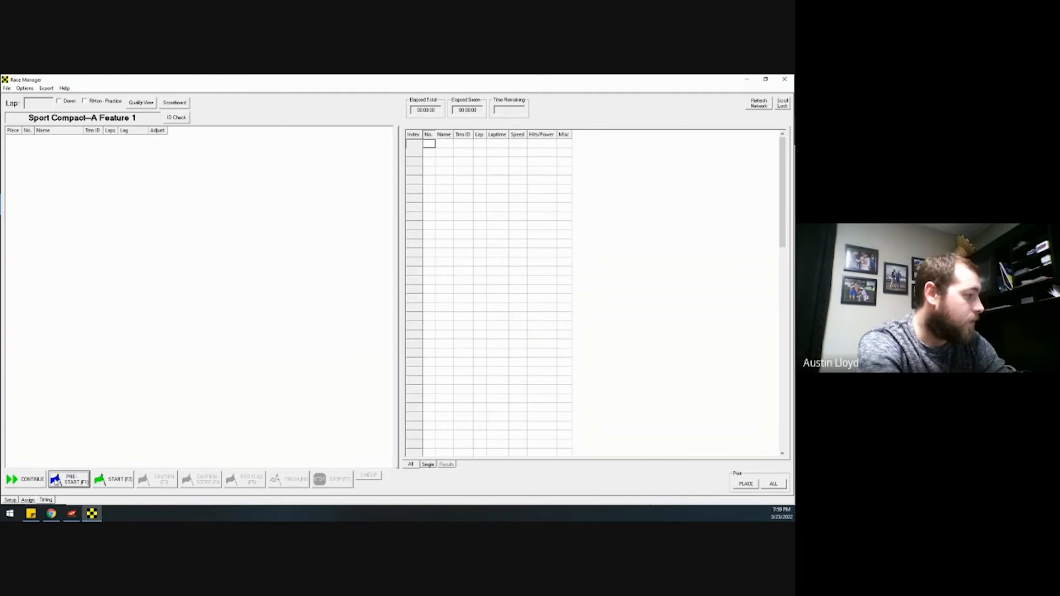
click(66, 481)
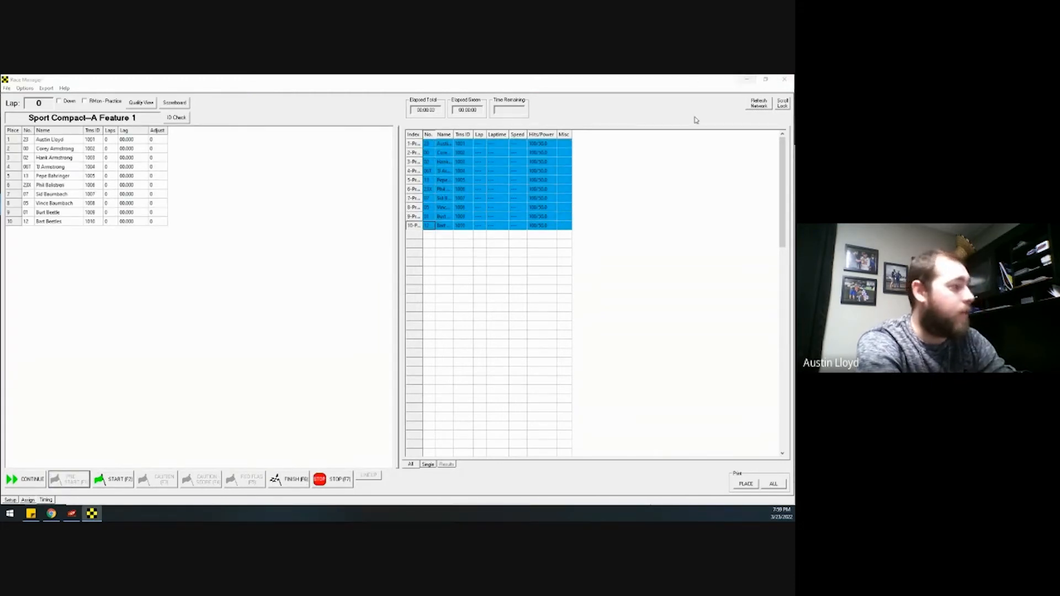
click(113, 478)
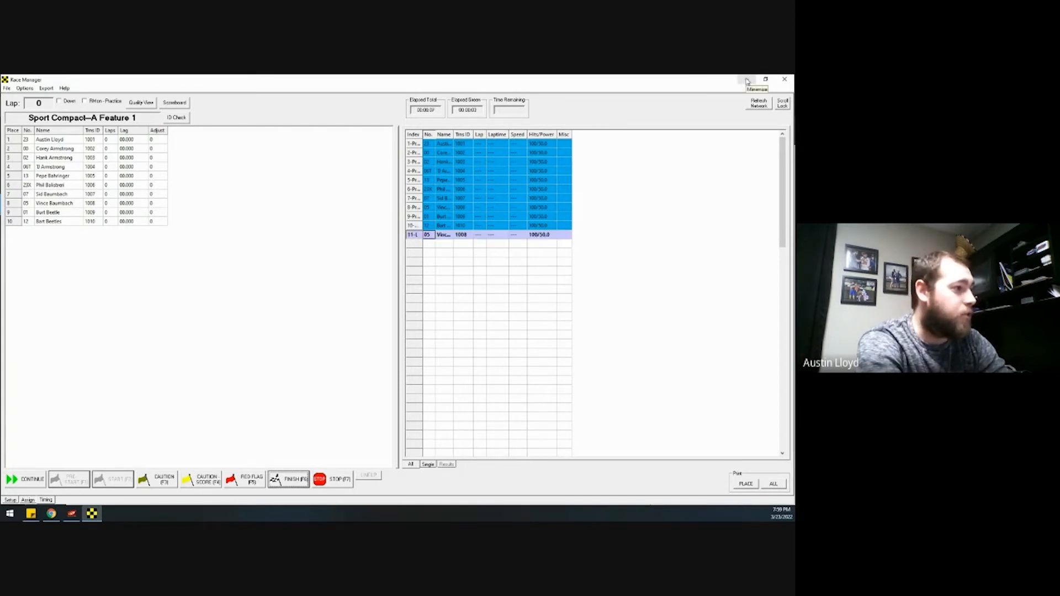
click(747, 81)
Open the MRP Live Lap Viewer, sort by Best Lap, then switch back to Running Order
click(672, 180)
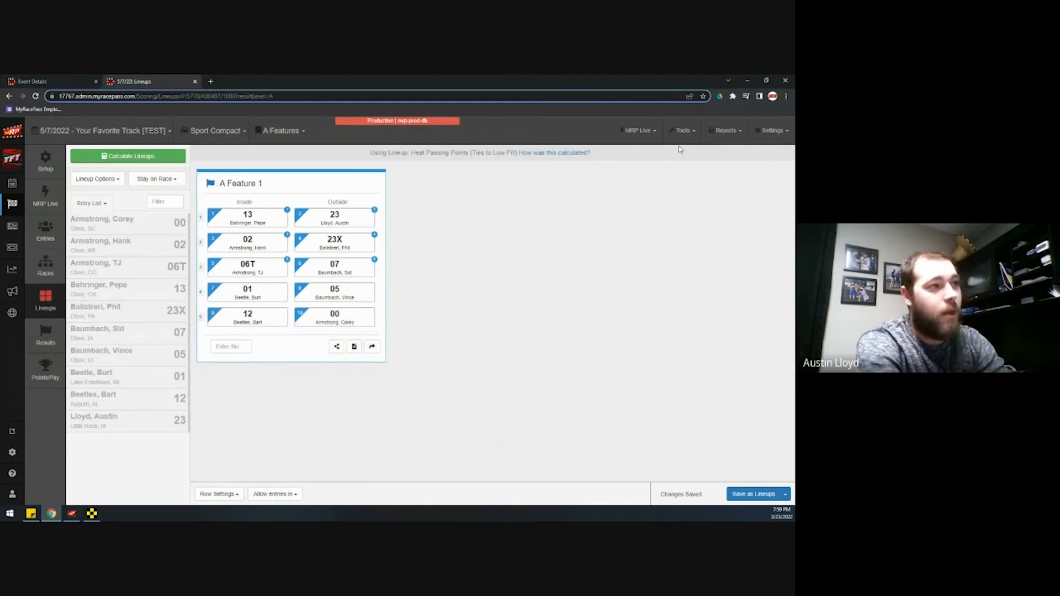
click(635, 133)
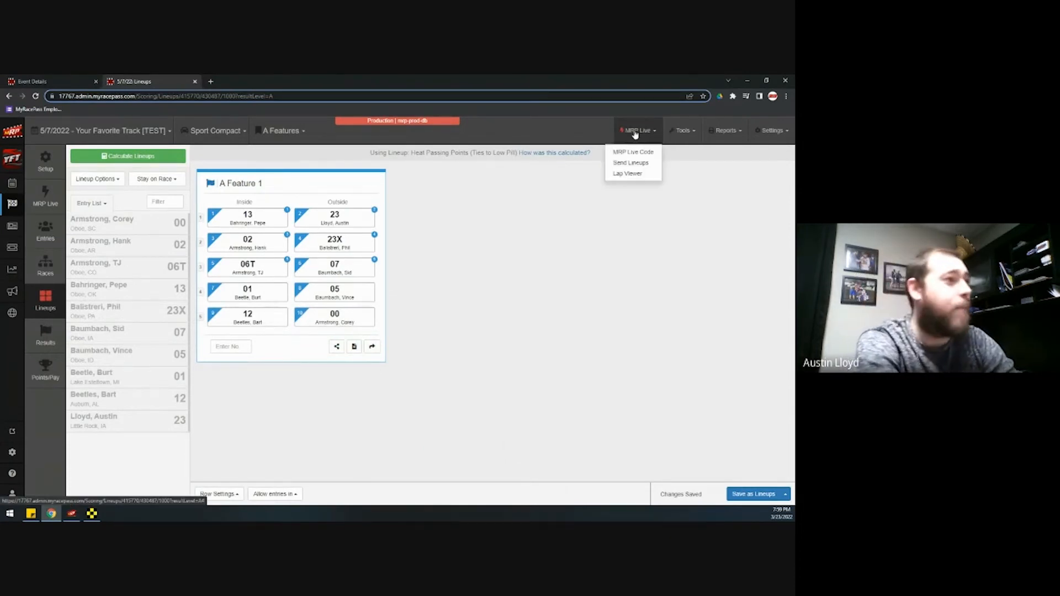
click(629, 174)
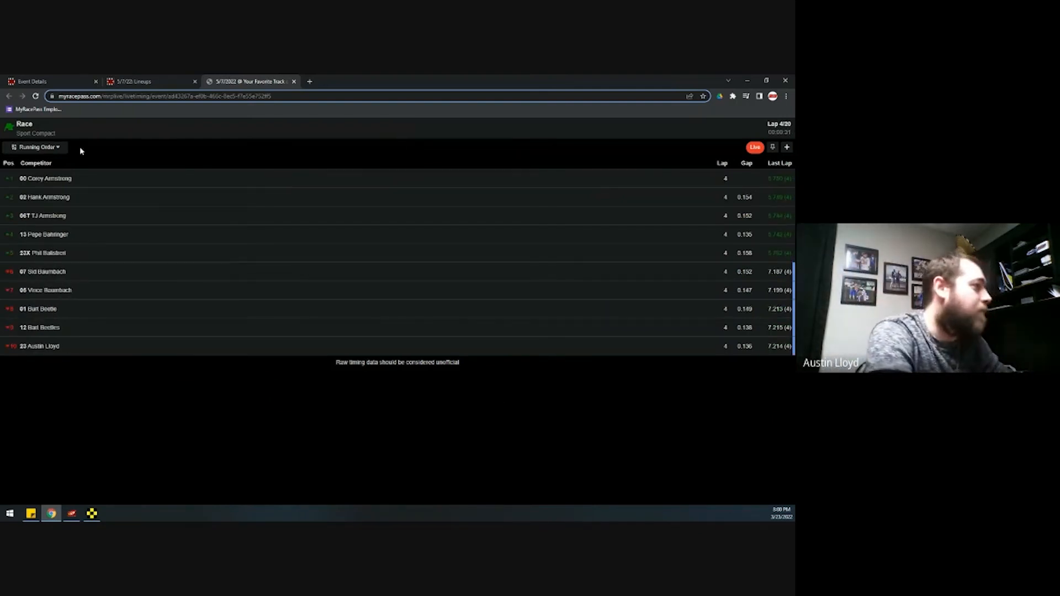
click(51, 150)
click(155, 491)
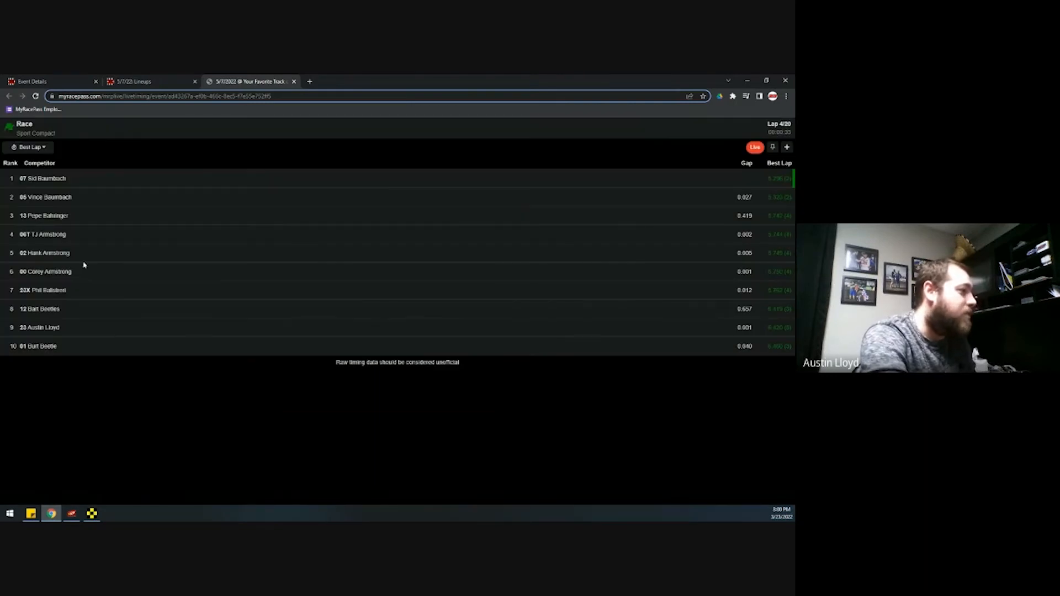
click(43, 147)
click(123, 459)
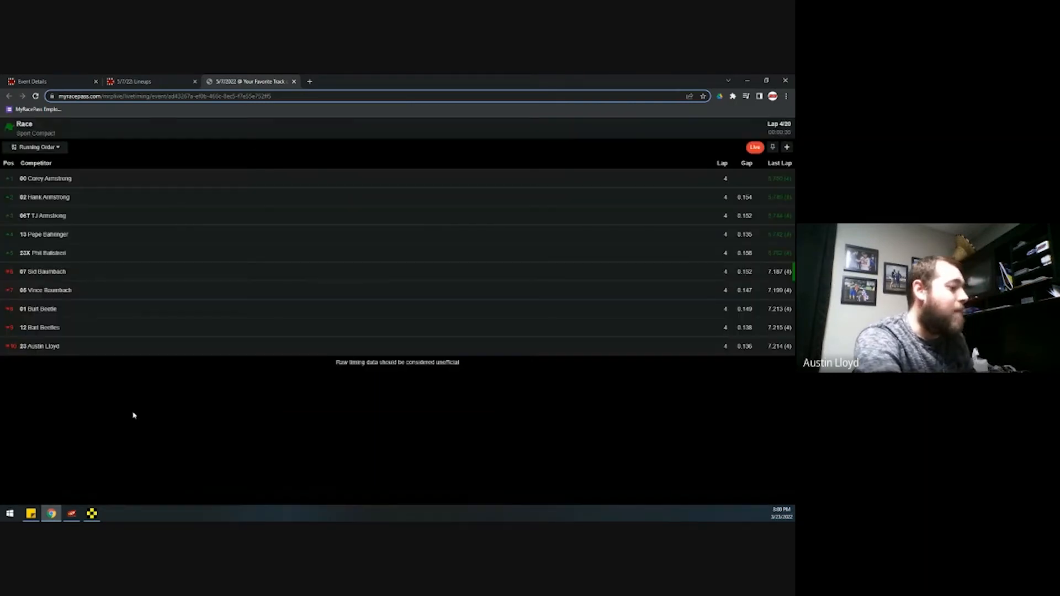
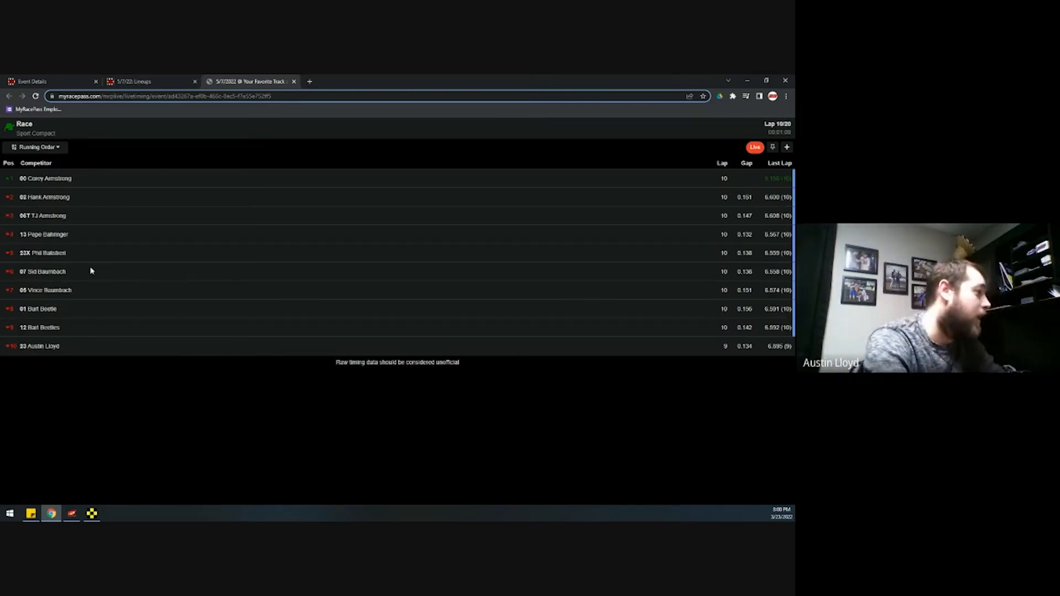
Review car 07's lap-by-lap times, turn on auto-pin, then close the live timing tab
click(102, 274)
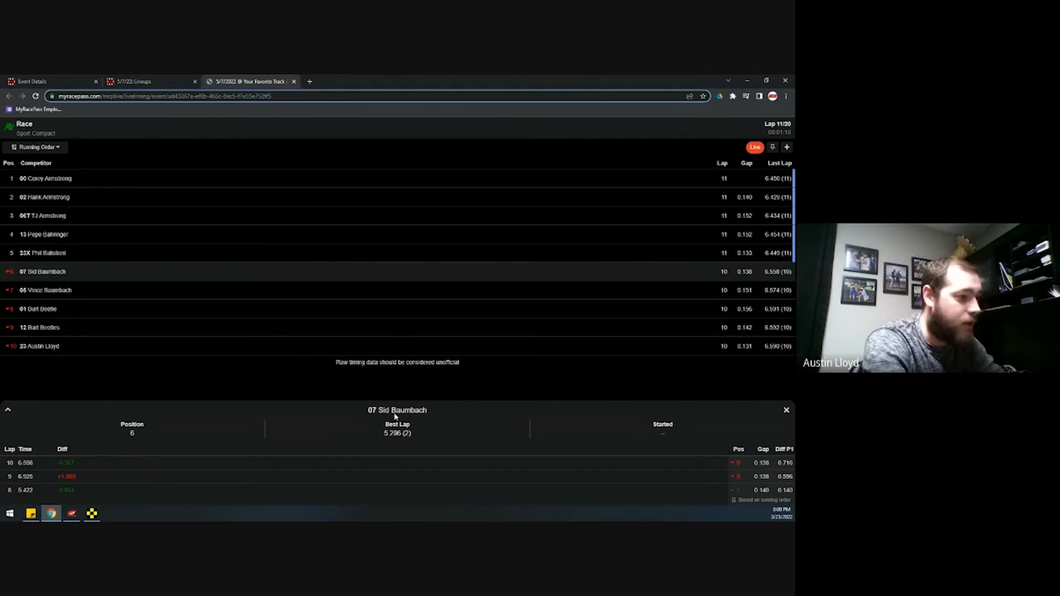
click(8, 414)
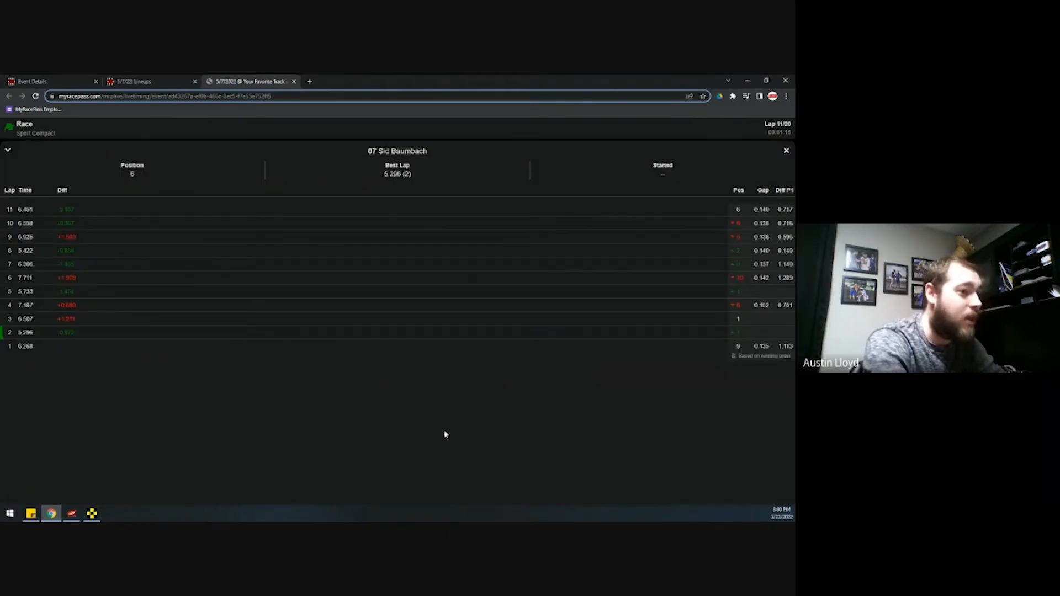
click(10, 151)
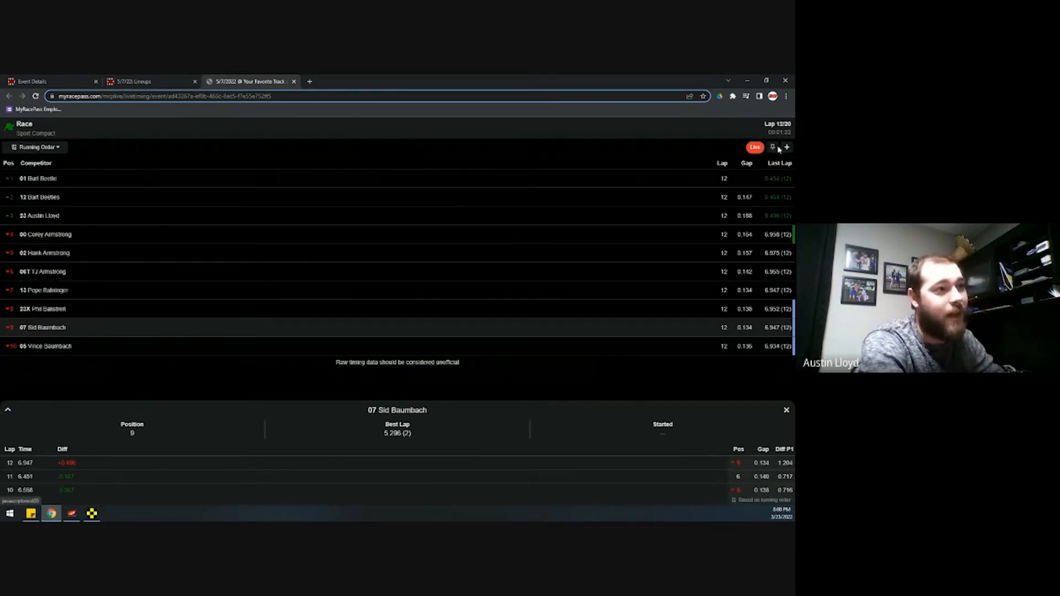
click(786, 410)
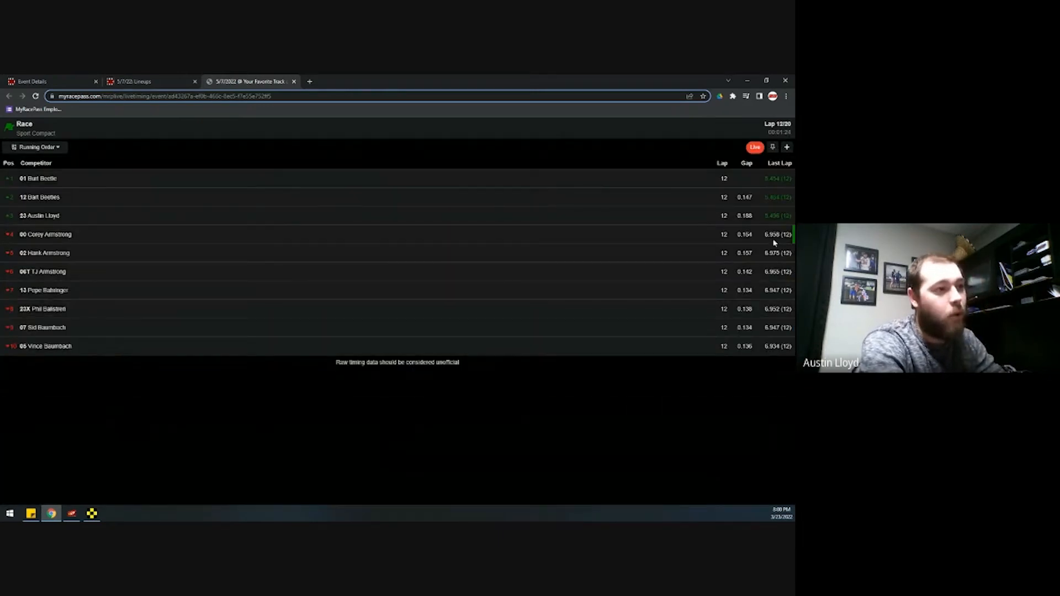
click(774, 147)
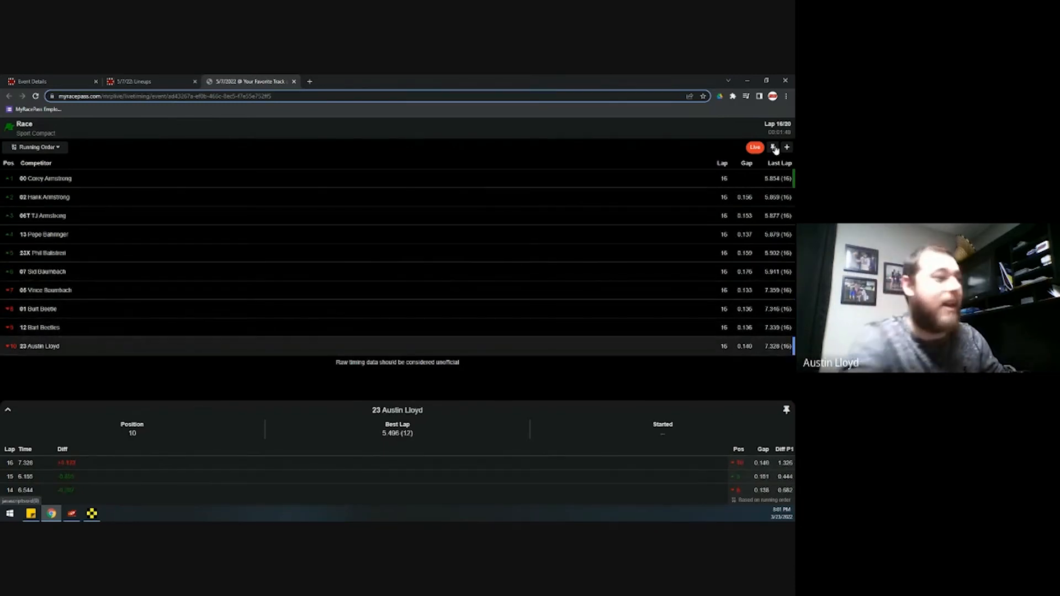
click(294, 81)
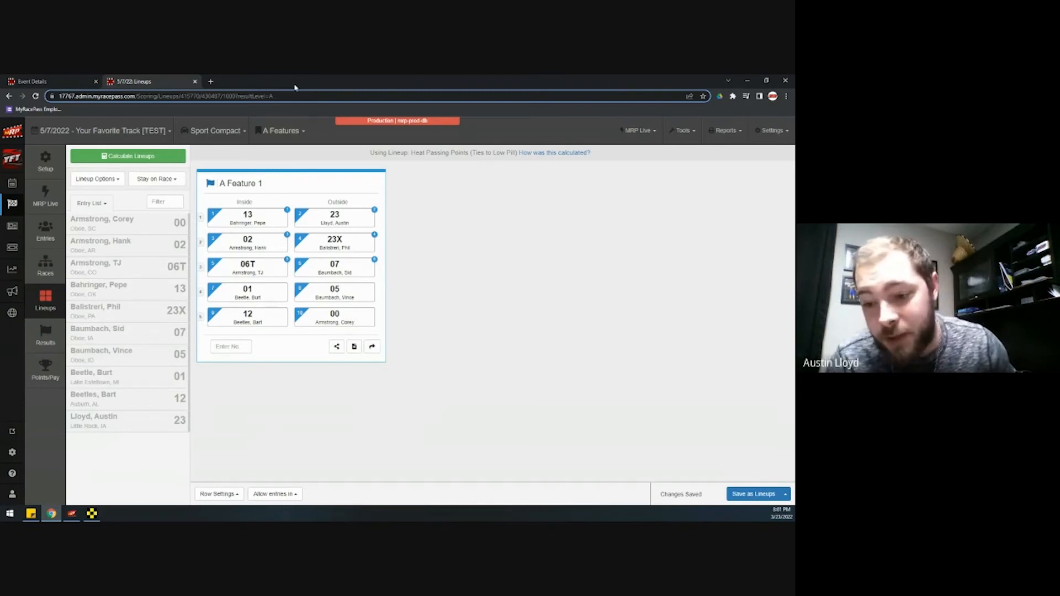
Finish A Feature 1 at lap 20 and overwrite Sport Compact--A Feature 1.csv with the results
click(92, 513)
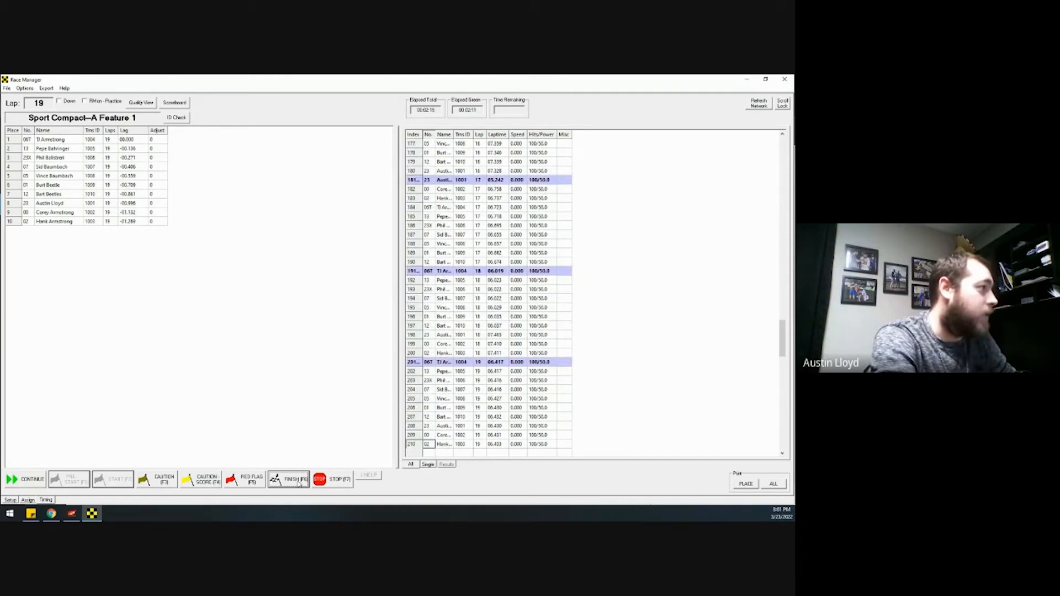
click(299, 484)
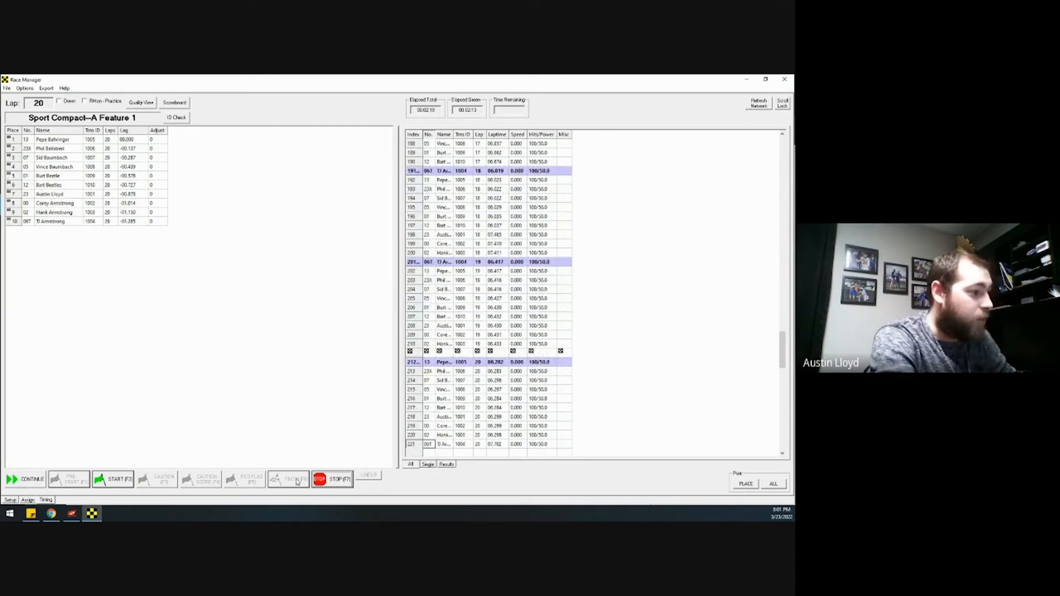
click(326, 484)
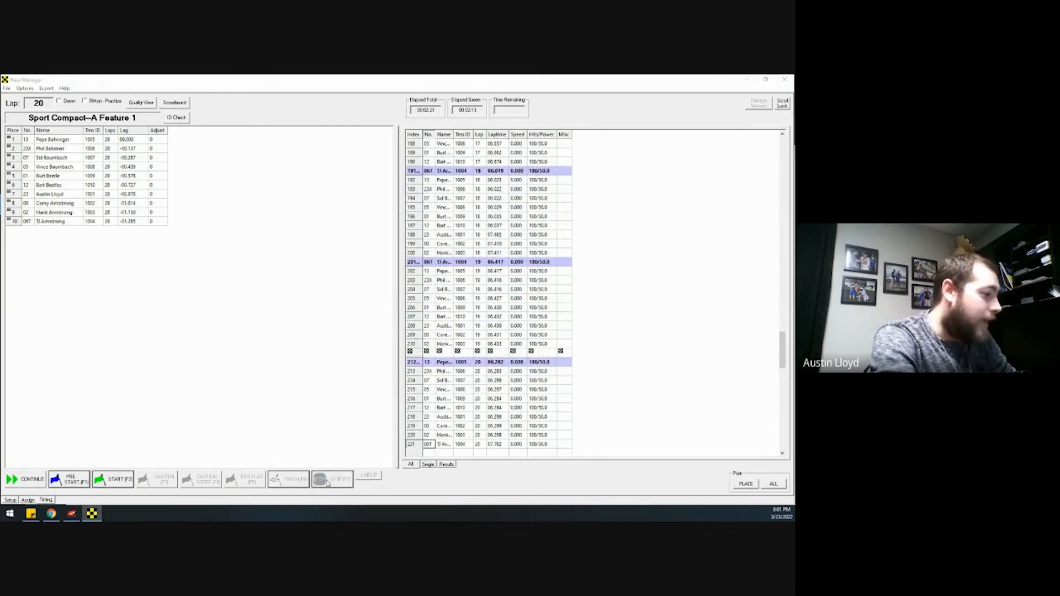
click(463, 324)
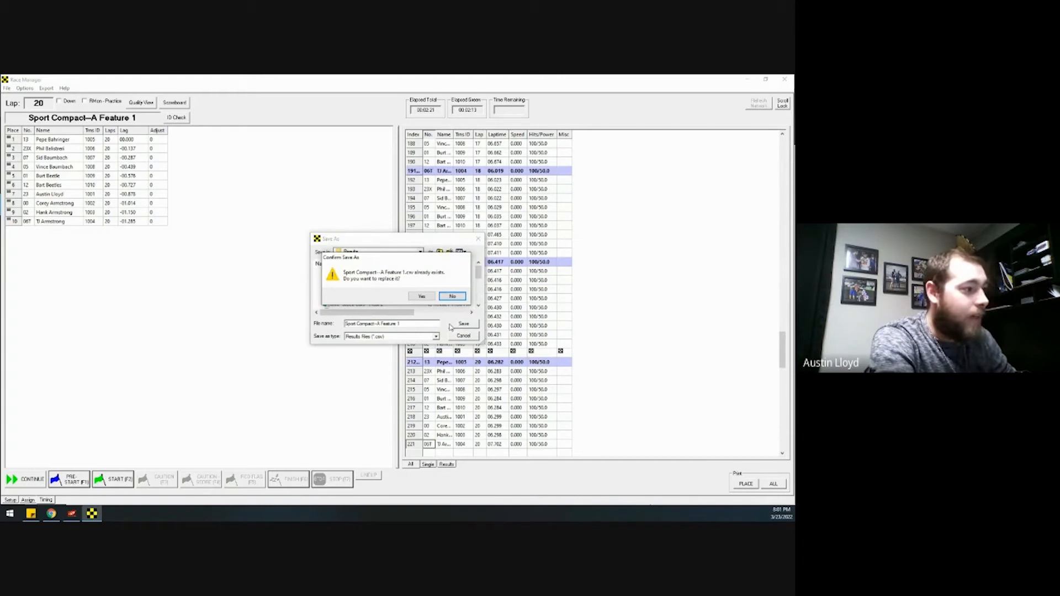
click(422, 297)
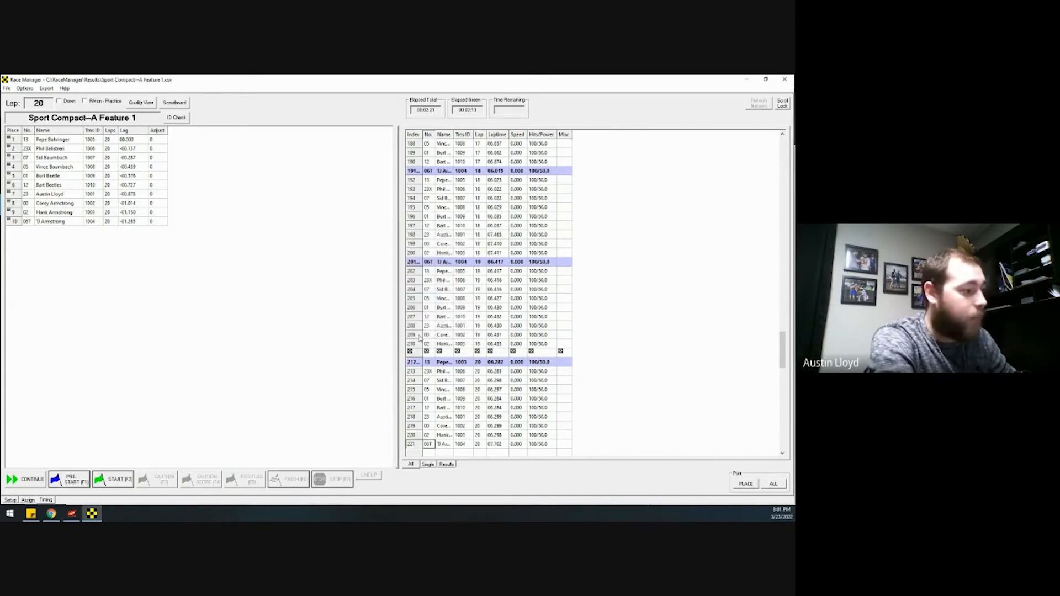
click(51, 513)
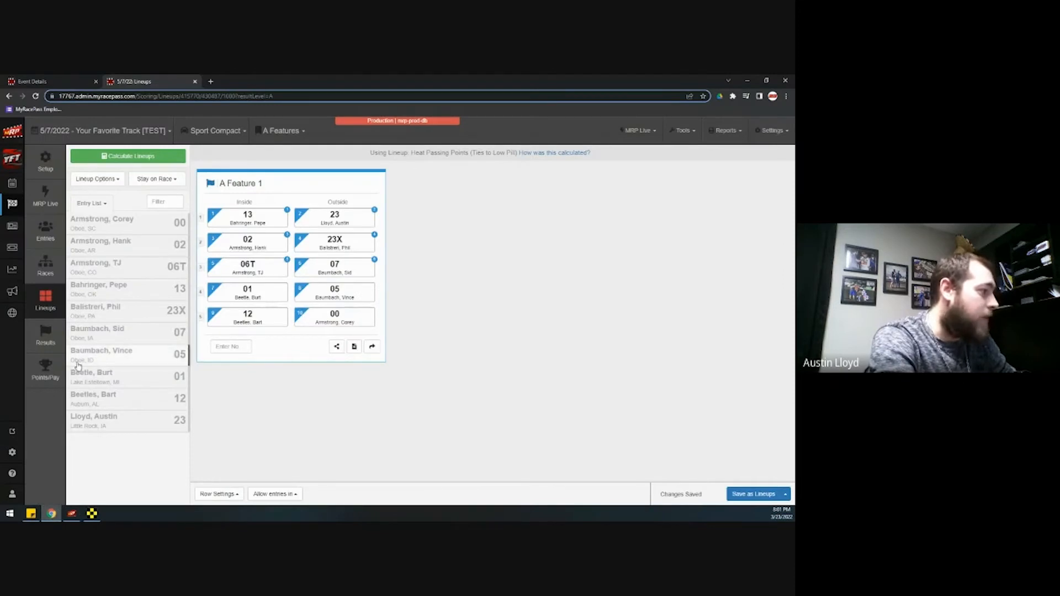
Import the latest pending A Feature 1 results and drag car 06T up to eighth
click(44, 340)
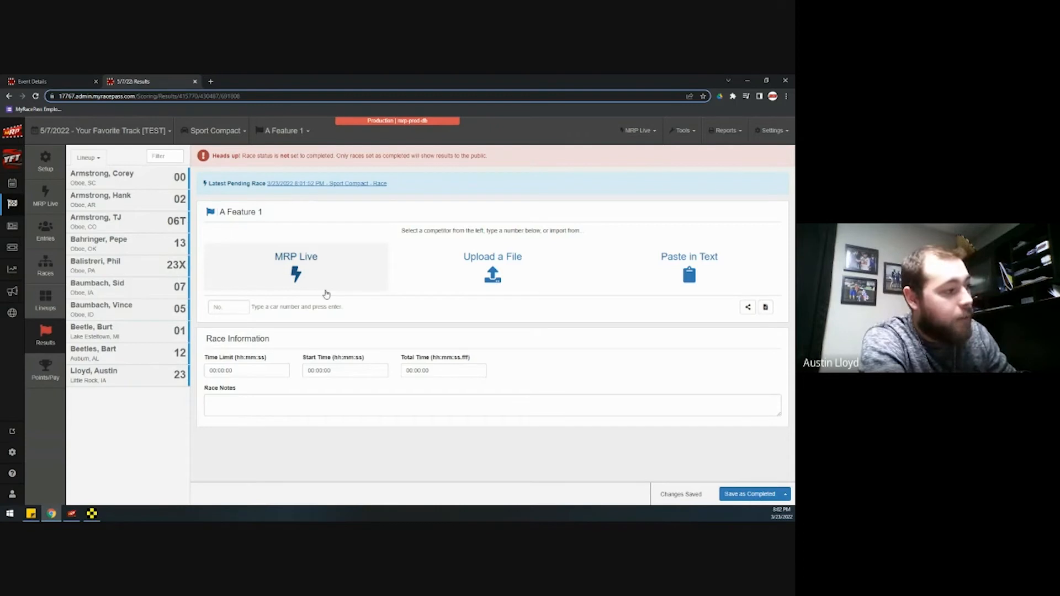
click(326, 185)
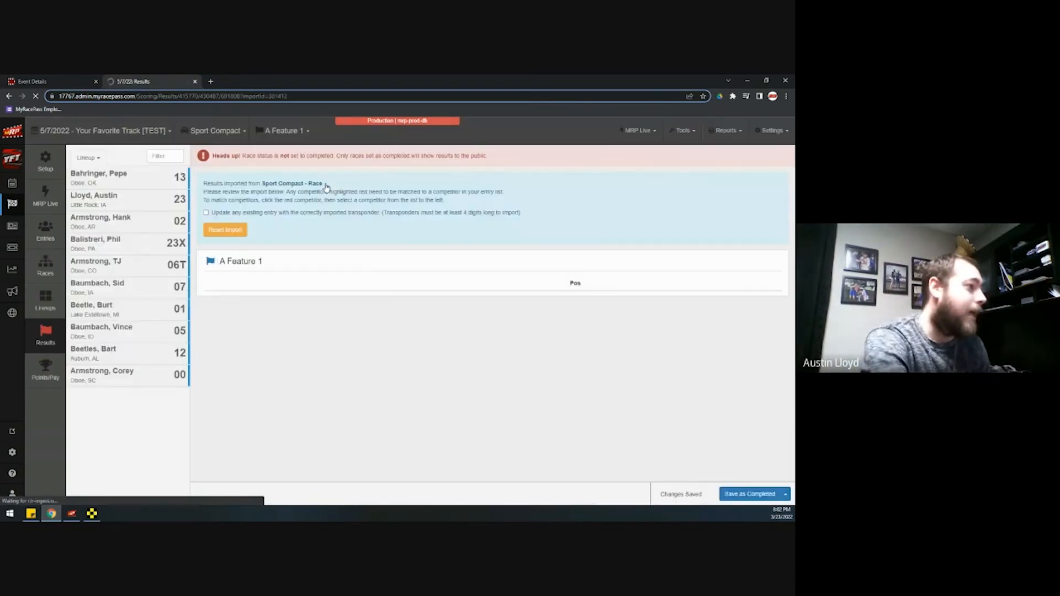
scroll(485, 288, down, 1)
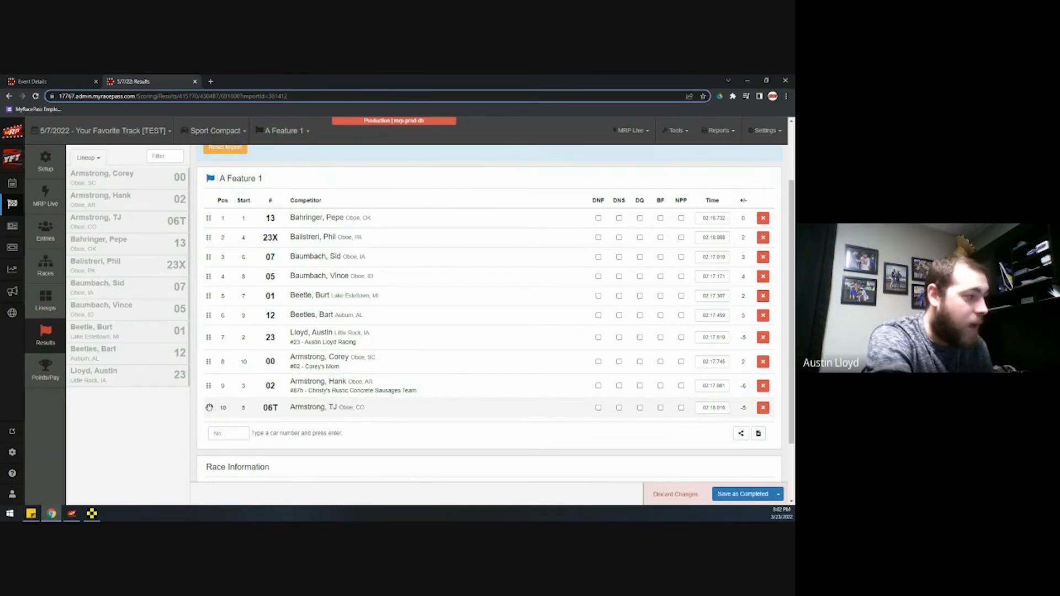
drag(209, 407, 209, 359)
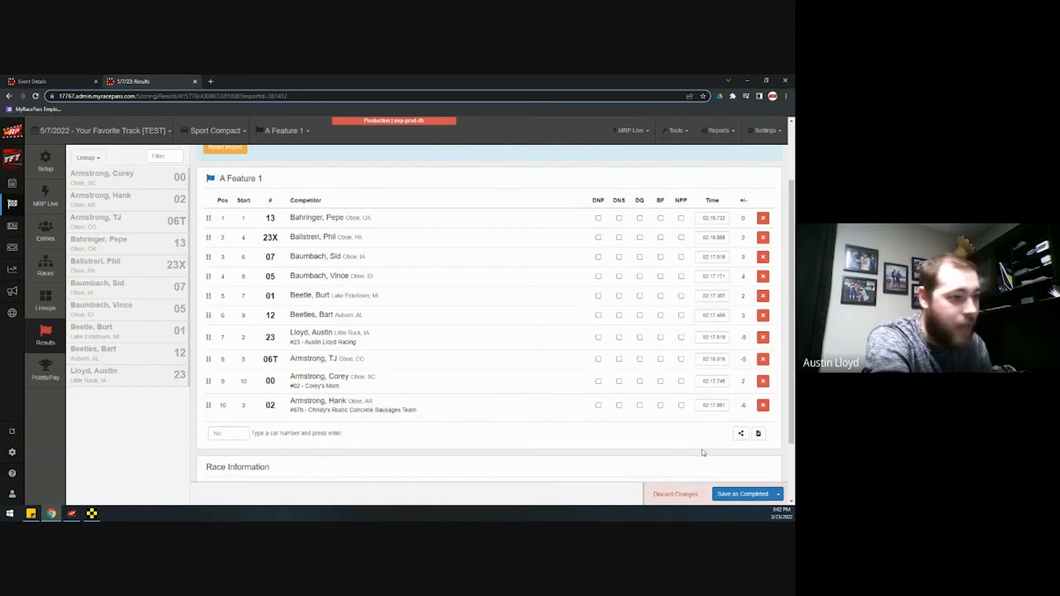
Save the A Feature 1 results as completed and dismiss the social media share prompt
click(742, 495)
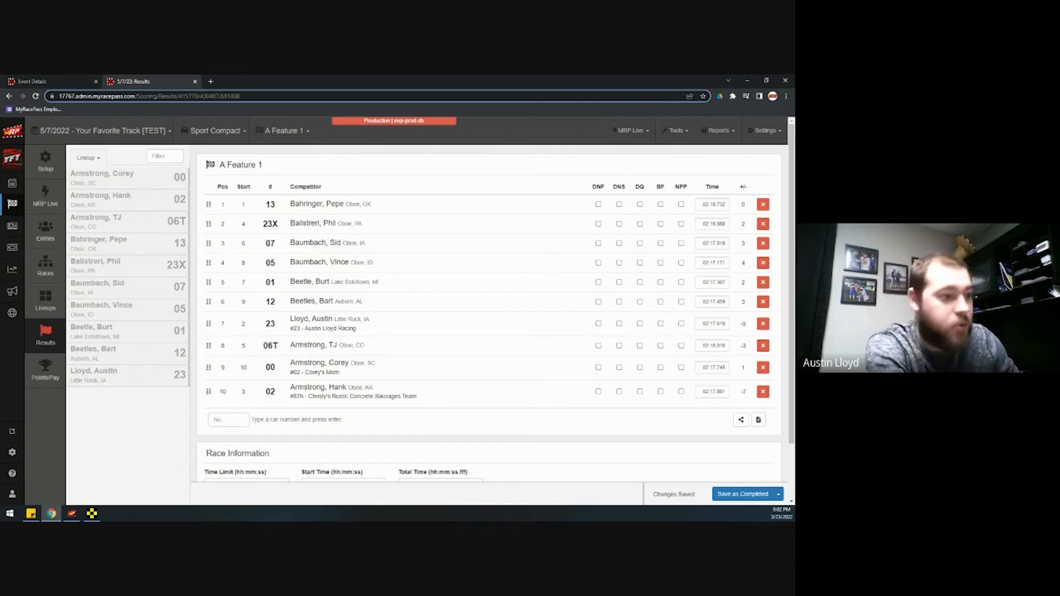
click(740, 421)
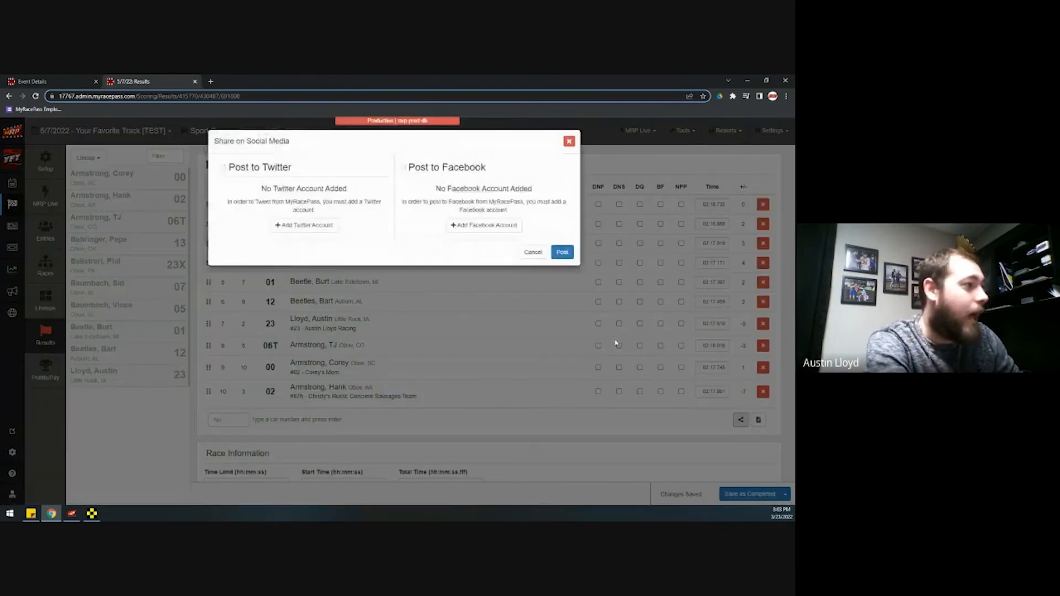
click(570, 254)
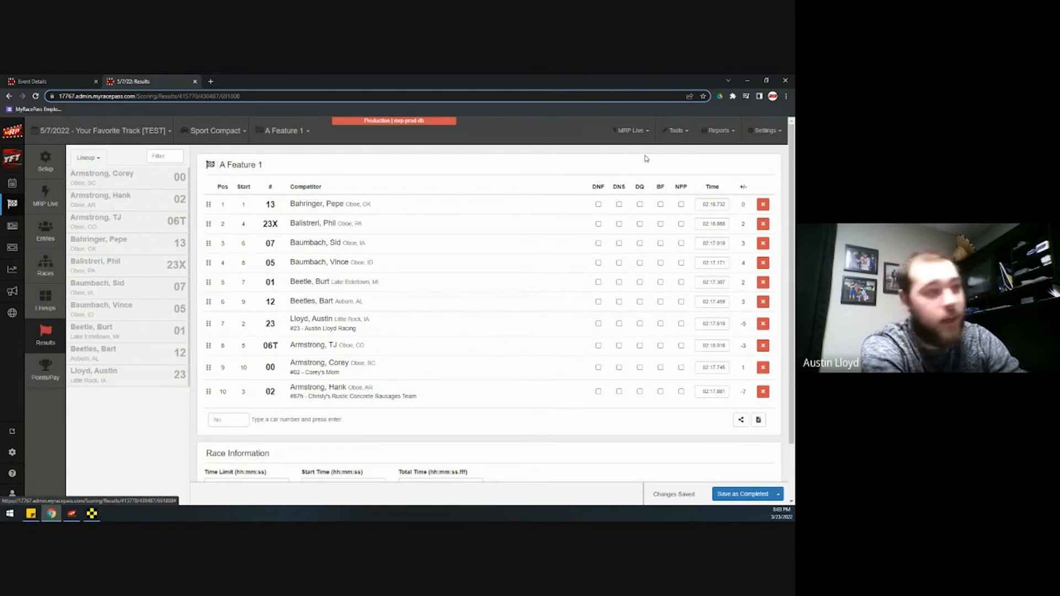
Open the lap viewer from the live timing options, then close it again
click(637, 133)
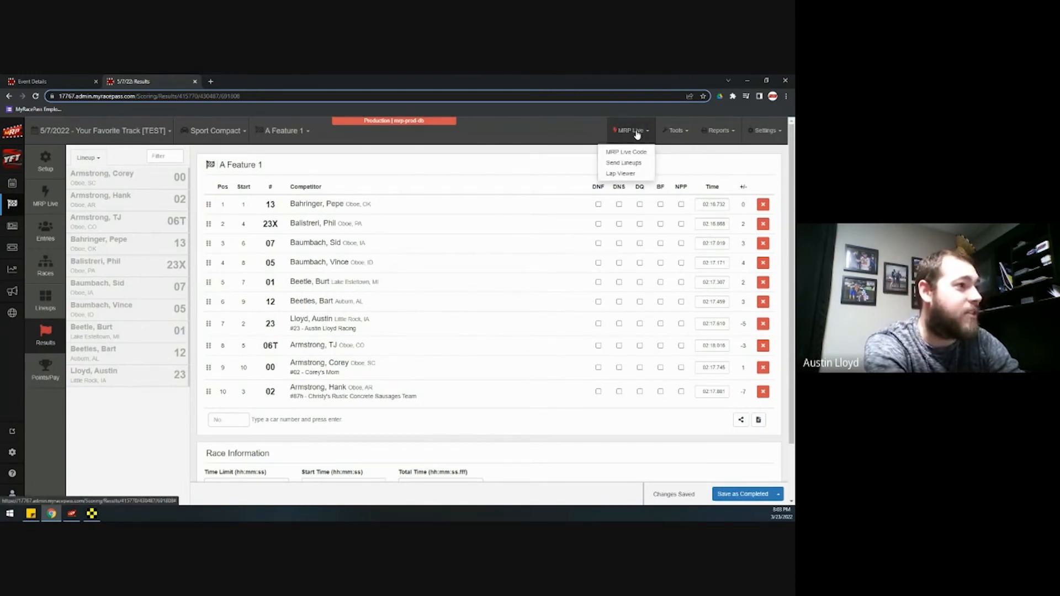
click(621, 174)
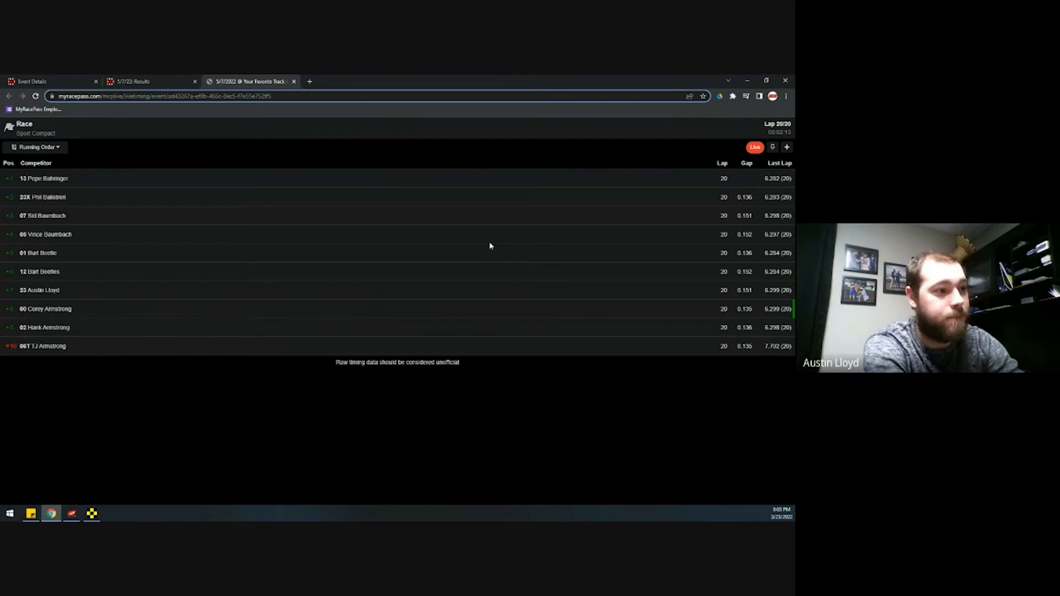
click(294, 81)
scroll(541, 354, down, 2)
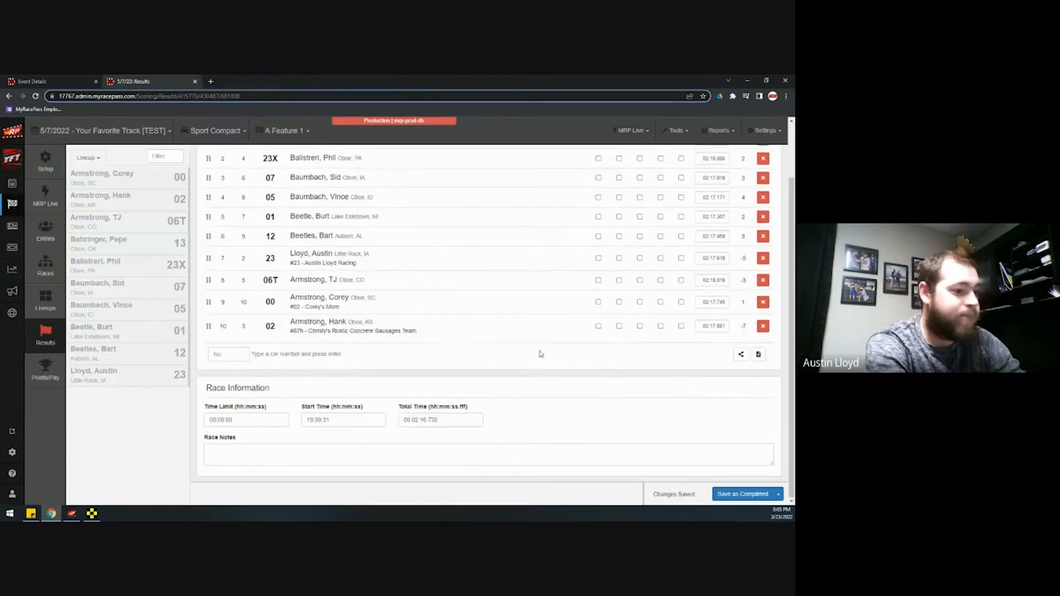
scroll(541, 354, up, 2)
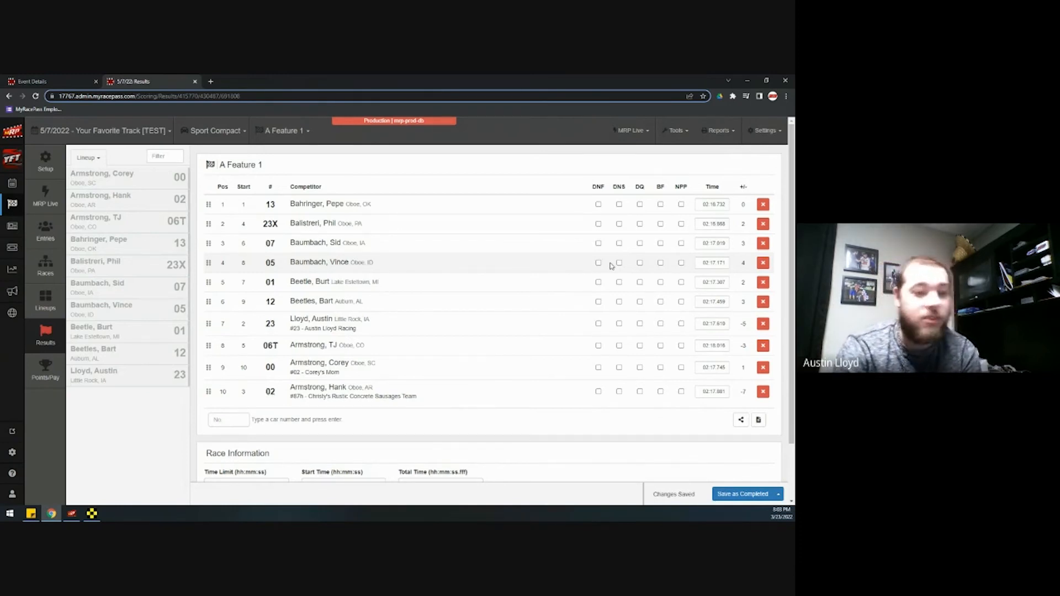
Reopen the lap viewer, review 01 Burt Beetle's 20 laps, then close live timing
click(631, 130)
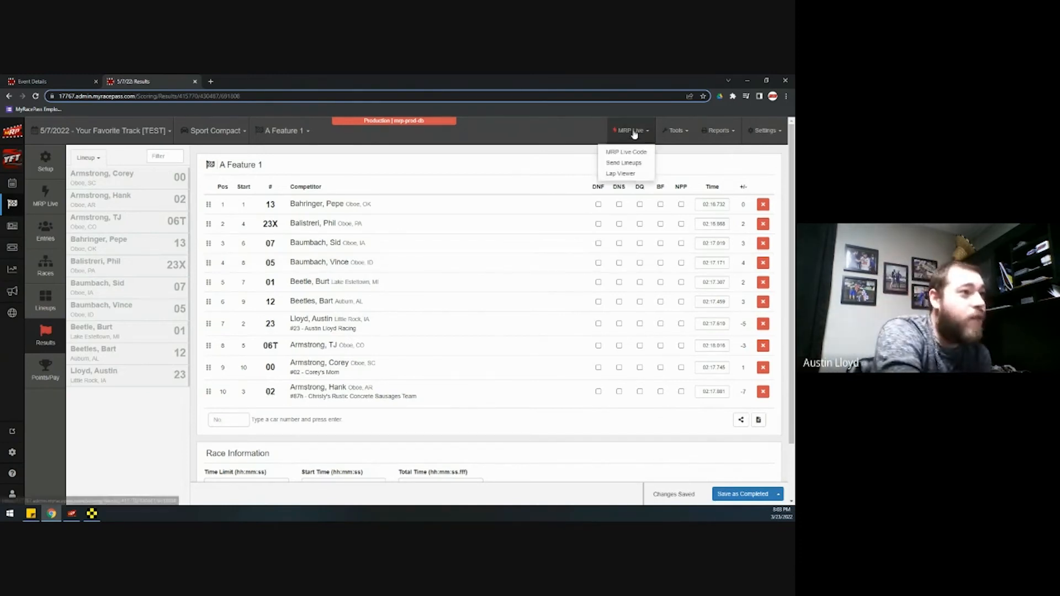
click(631, 175)
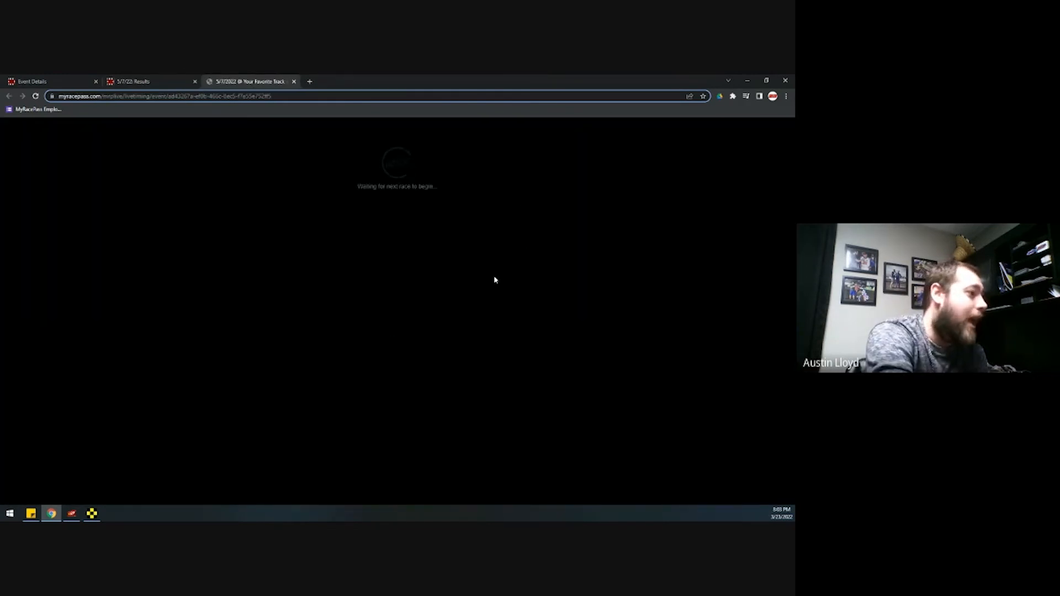
click(78, 254)
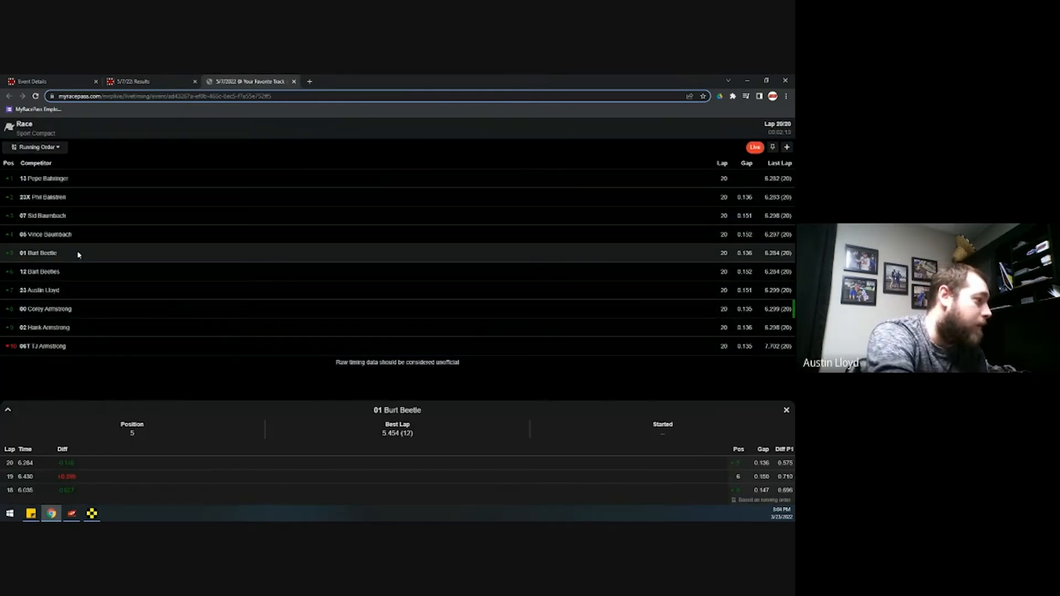
click(8, 409)
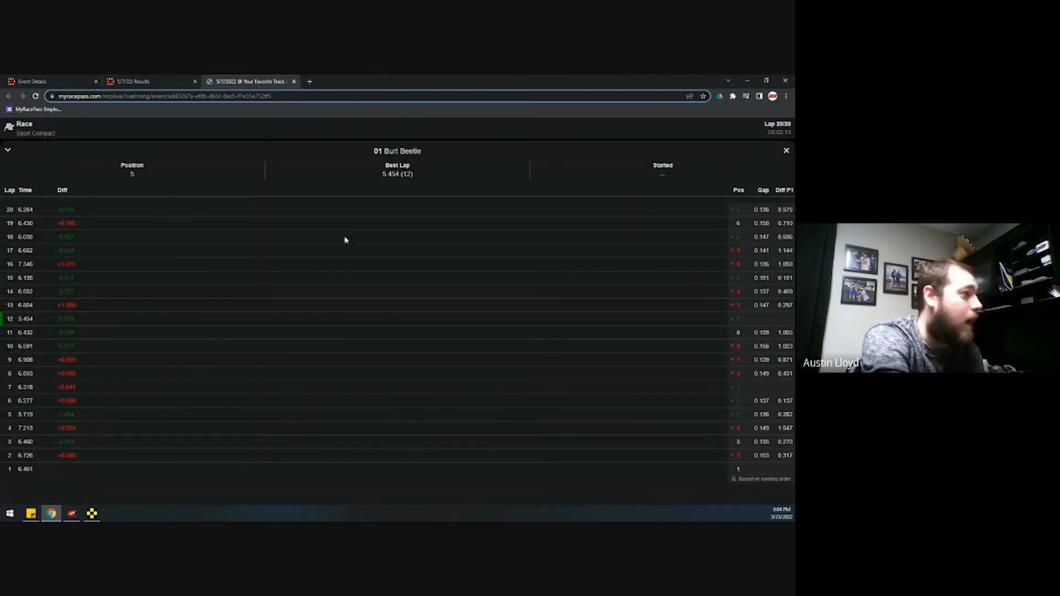
click(786, 151)
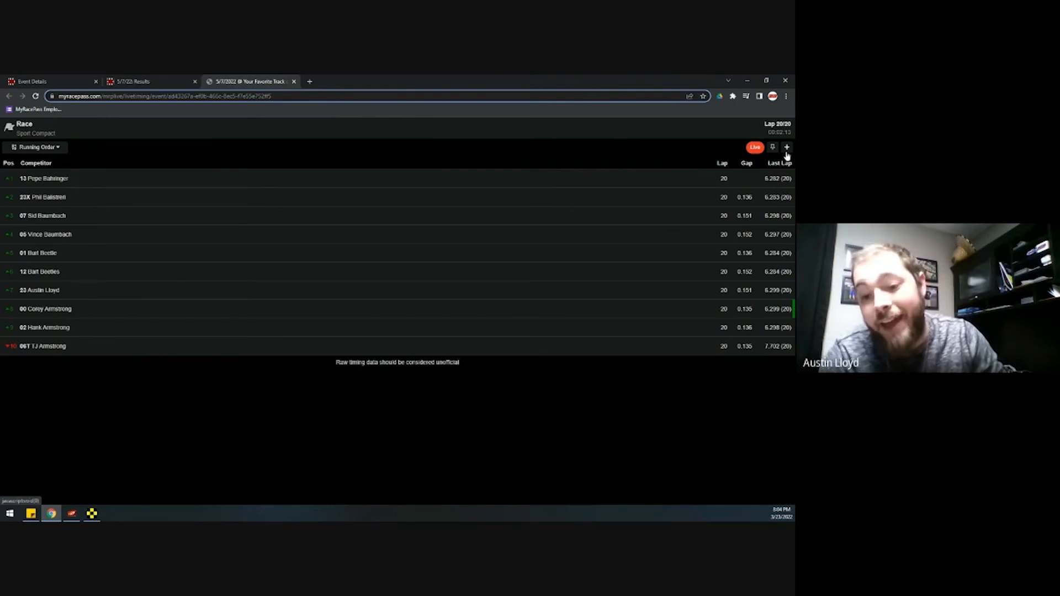
click(294, 82)
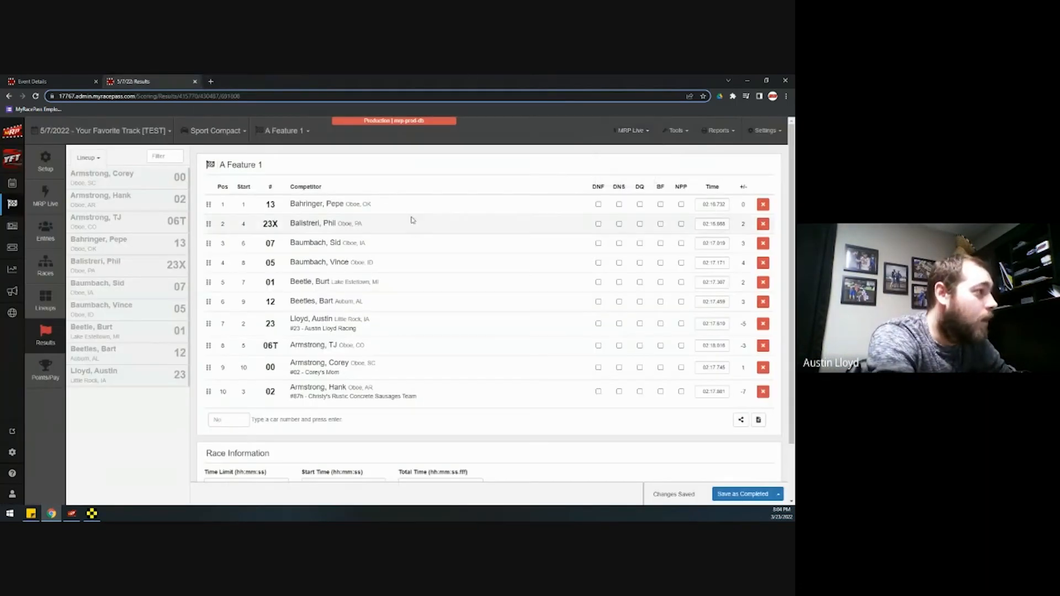
In Points/Pay Schemes, add a new scheme of the Global/Sanction type
click(762, 133)
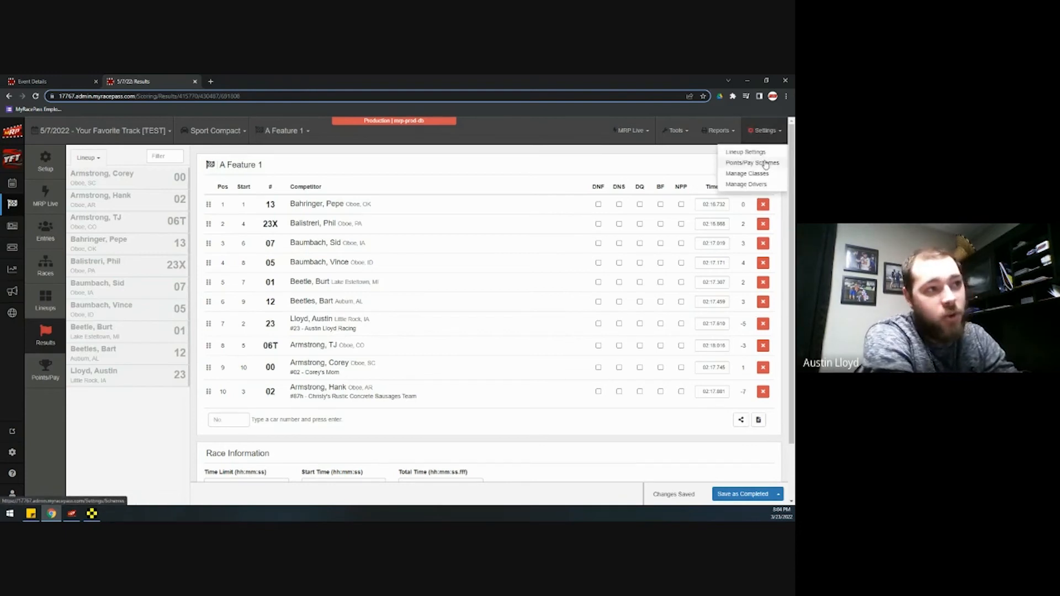
click(766, 164)
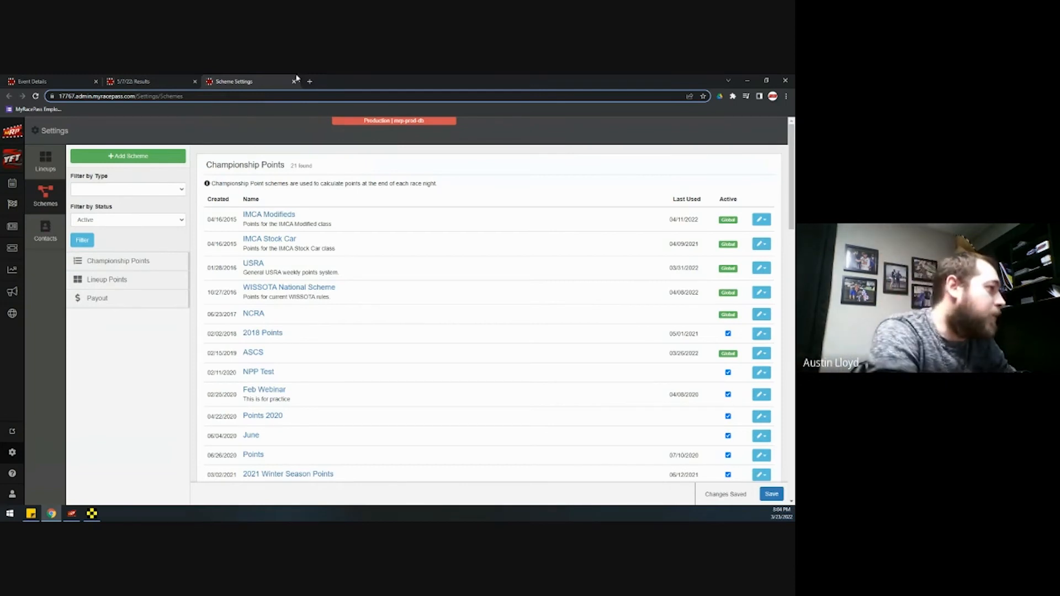
click(128, 156)
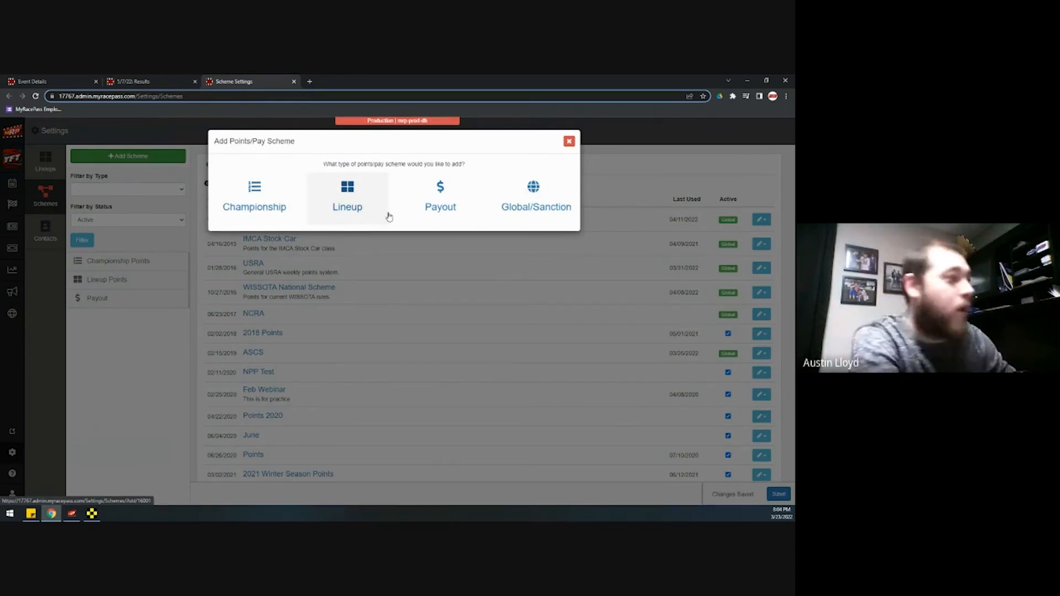
click(539, 194)
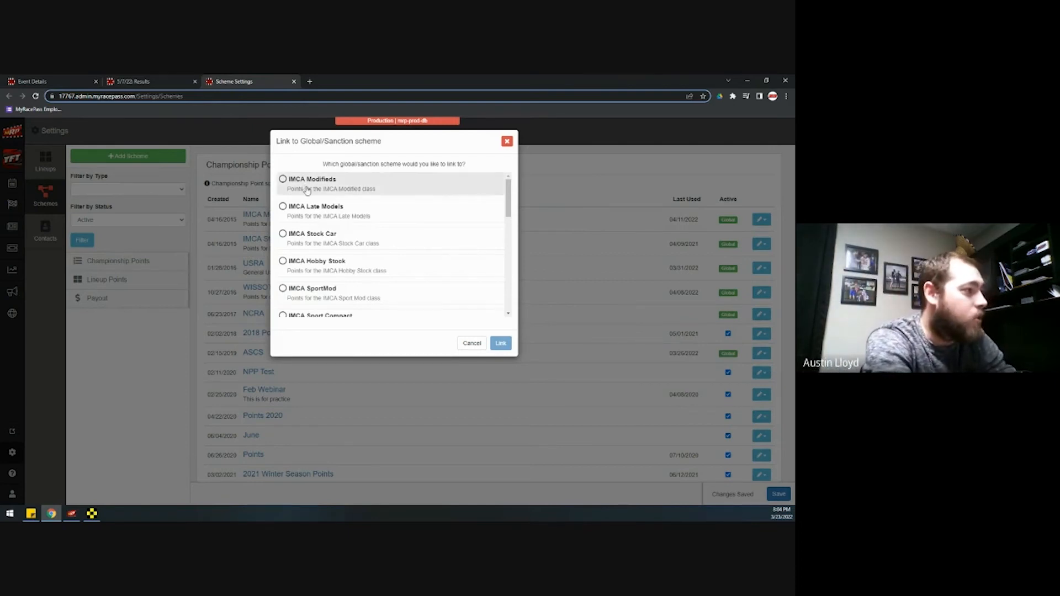
Scroll the Link to Global/Sanction list through IMCA, USRA, WISSOTA and ASCS schemes
scroll(317, 297, down, 5)
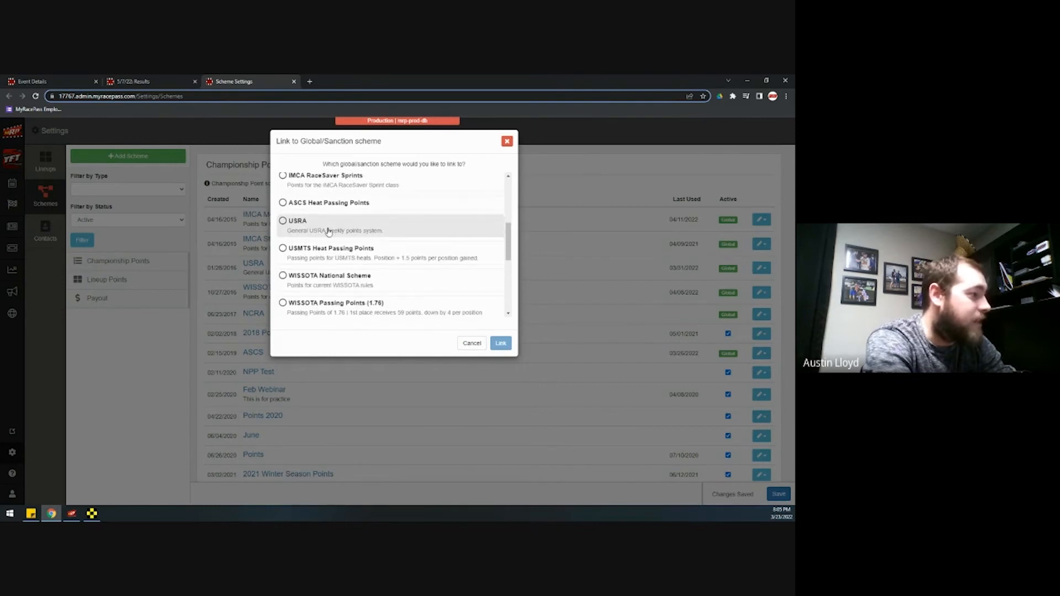
scroll(323, 237, down, 3)
scroll(329, 250, down, 1)
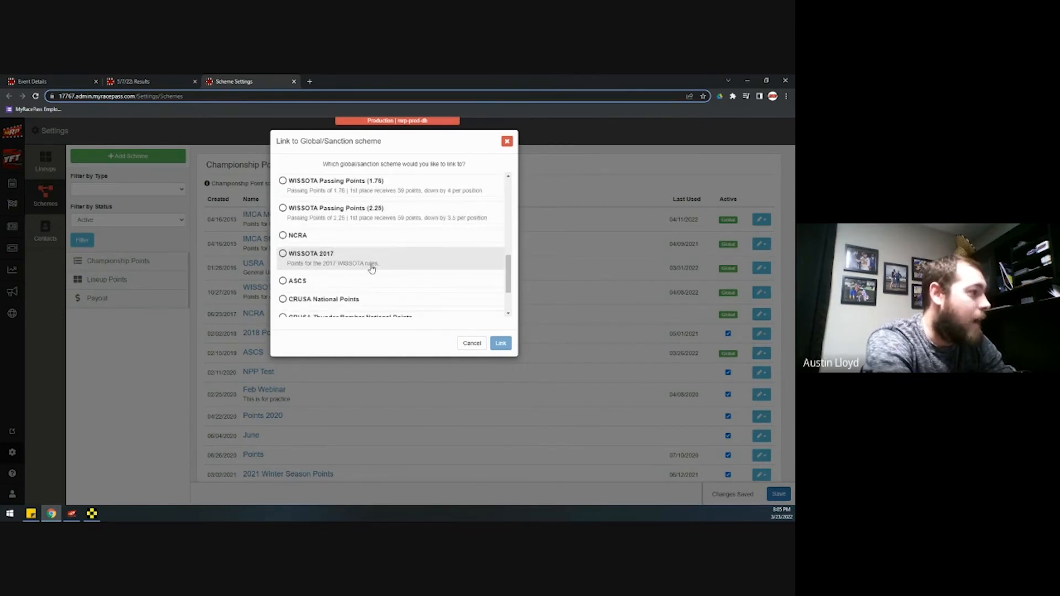
scroll(330, 250, down, 1)
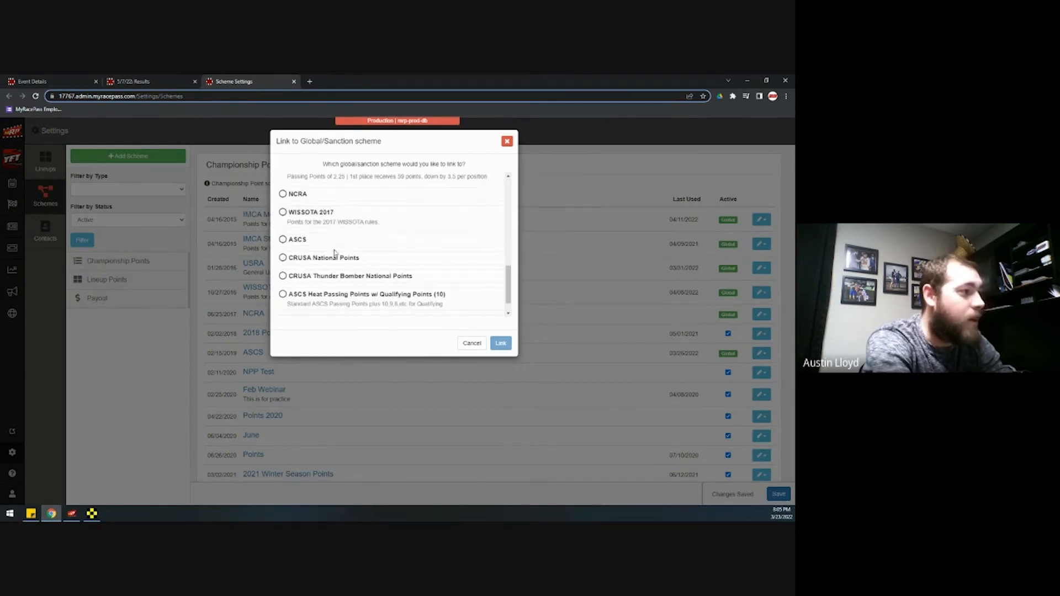
scroll(349, 265, down, 1)
scroll(348, 262, down, 1)
scroll(387, 279, up, 10)
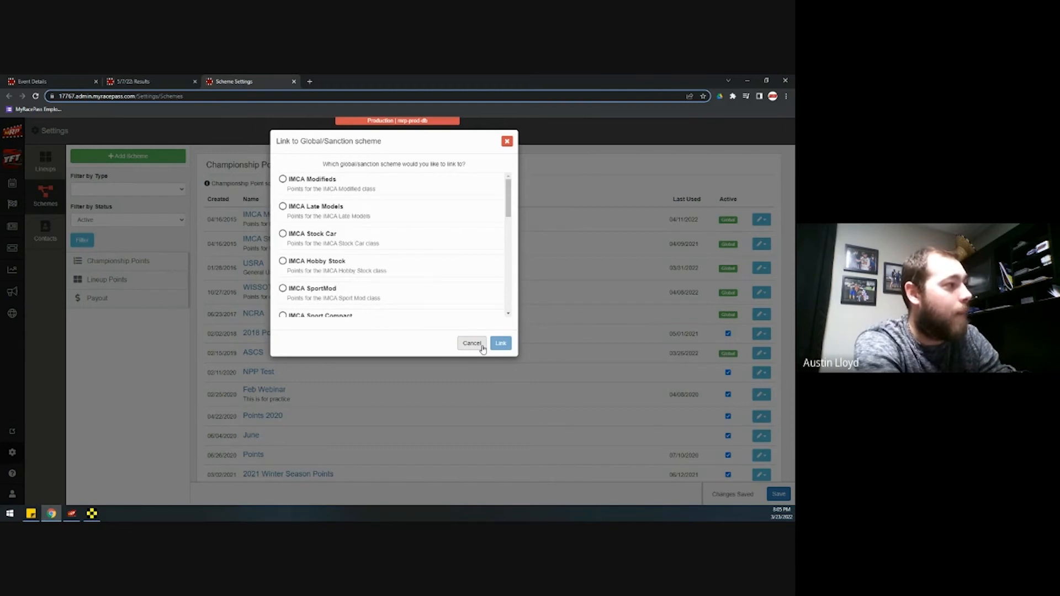
Cancel the sanction link, then start and cancel a new championship points scheme
click(476, 345)
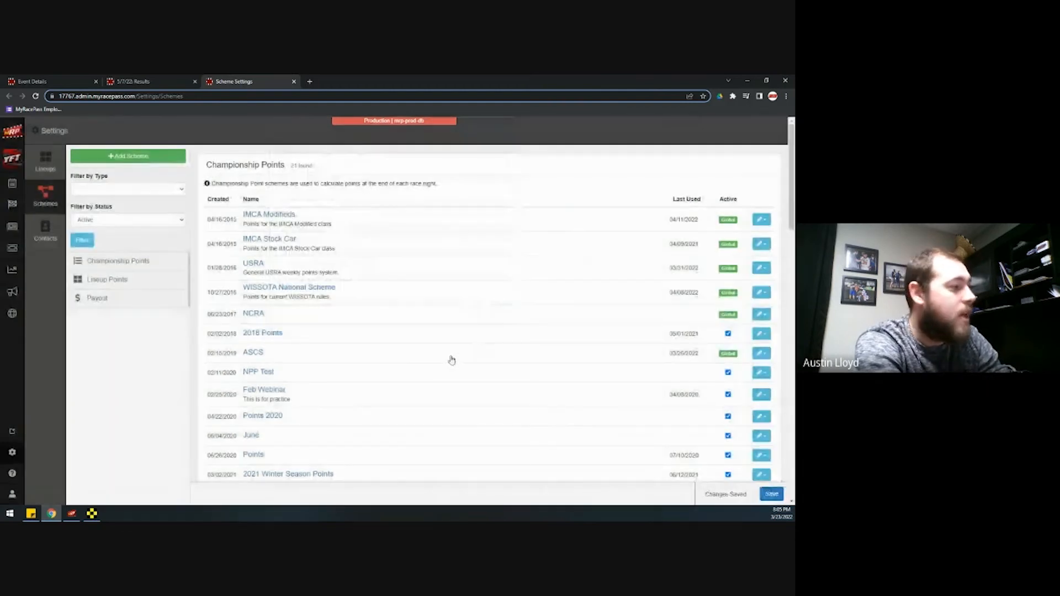
scroll(318, 405, down, 2)
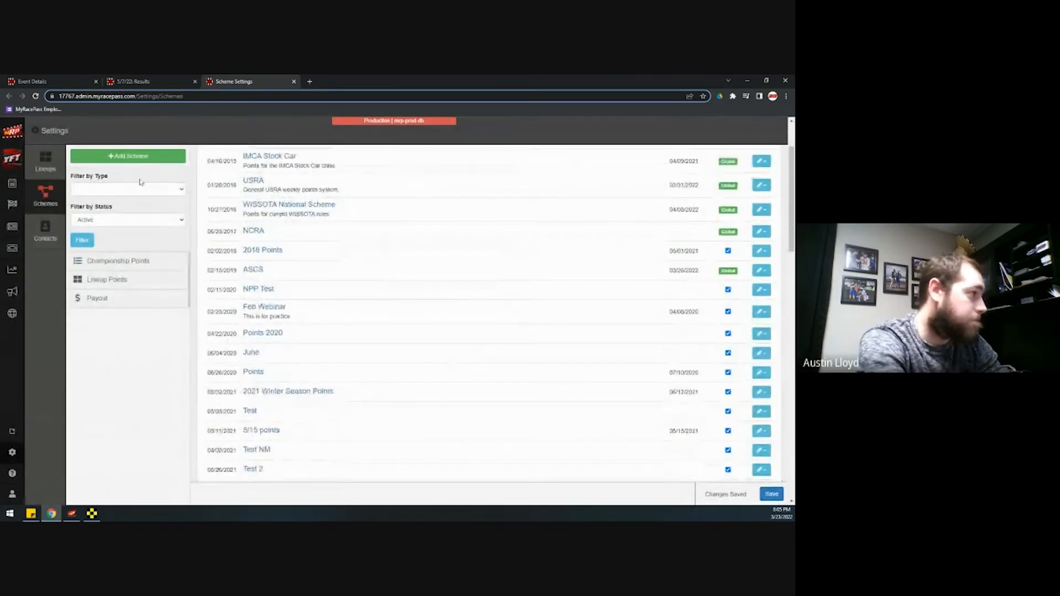
click(128, 156)
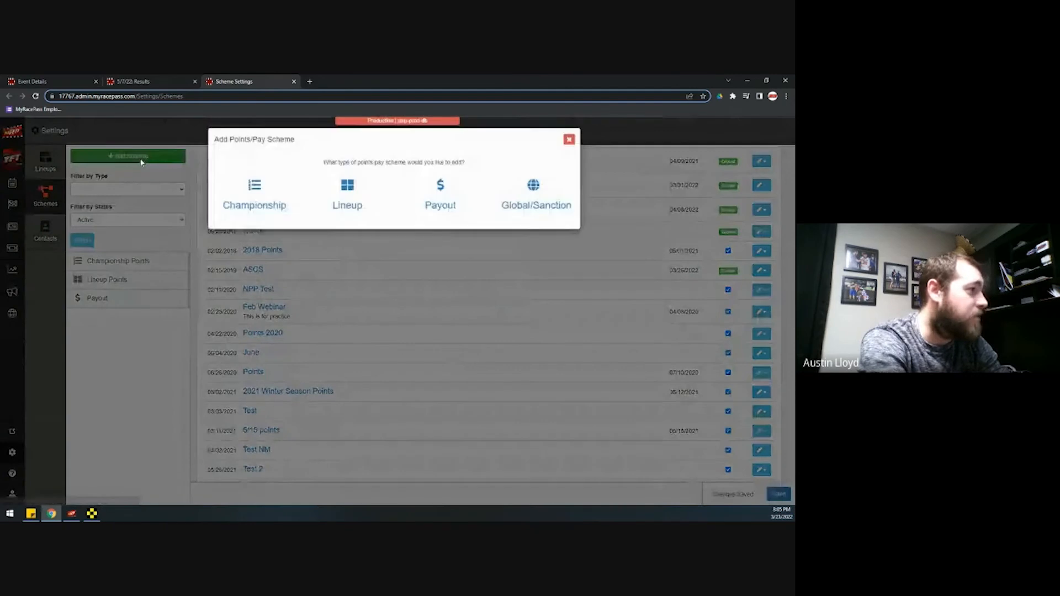
click(268, 200)
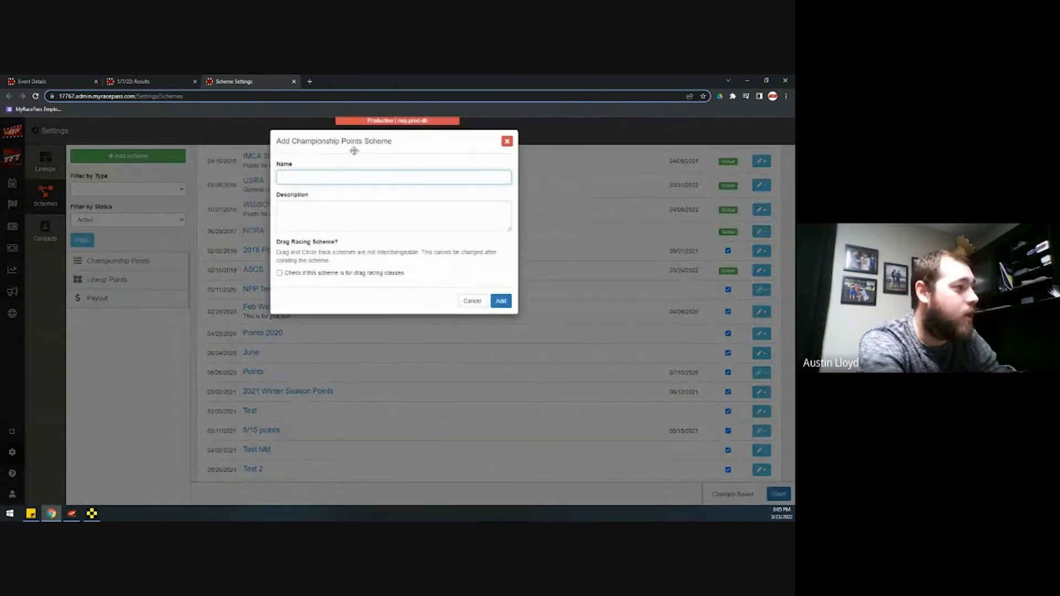
click(470, 301)
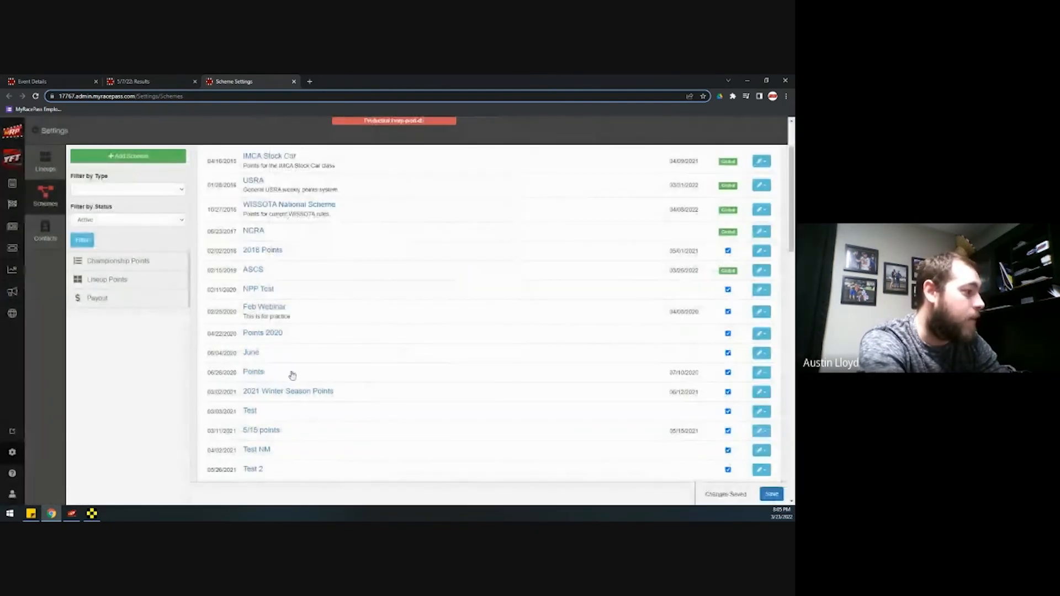
Open the existing Points scheme and dismiss a new breakdown form without adding
click(254, 375)
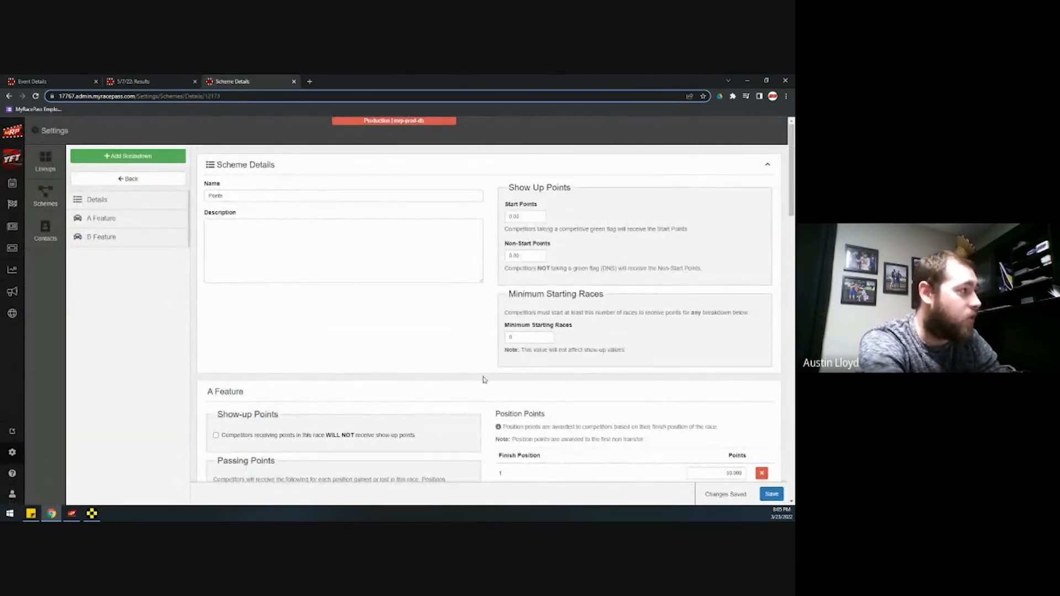
click(163, 160)
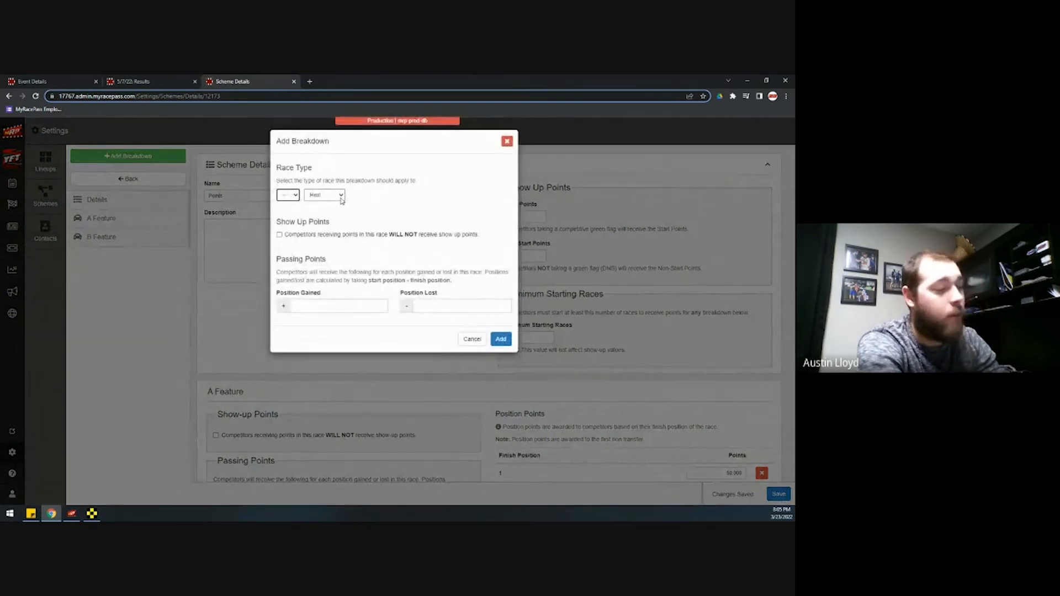
click(507, 142)
Scroll through the Points scheme and jump to its B Feature breakdown
scroll(473, 390, down, 3)
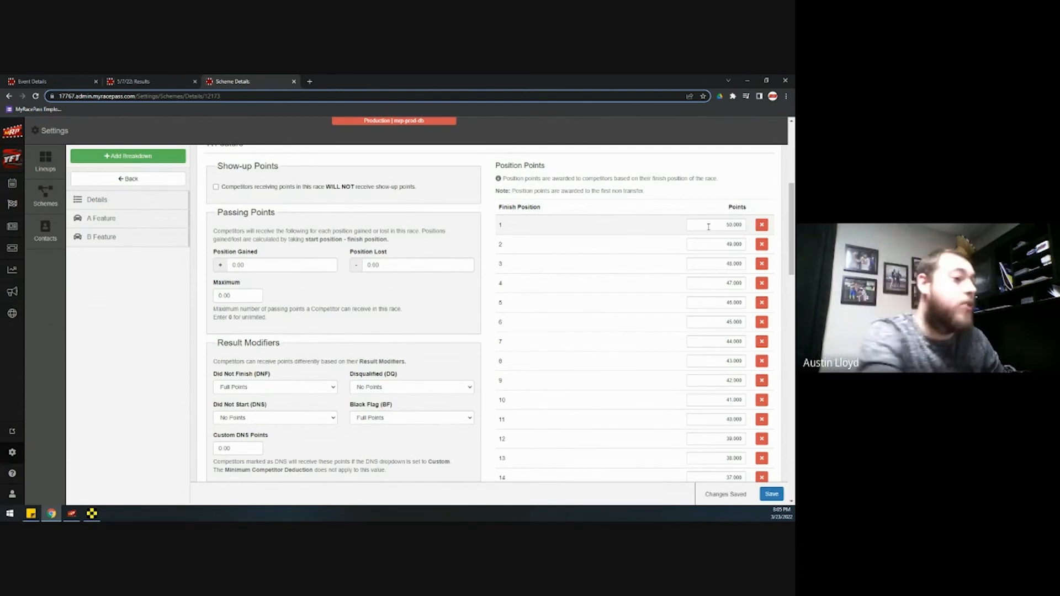
scroll(416, 223, up, 1)
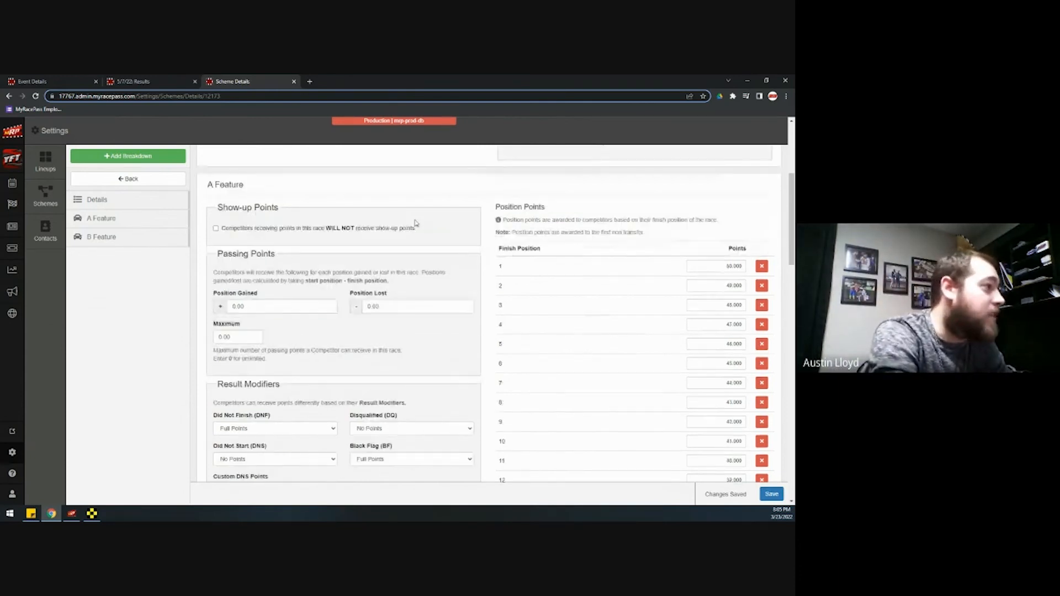
scroll(229, 201, up, 4)
scroll(566, 326, down, 4)
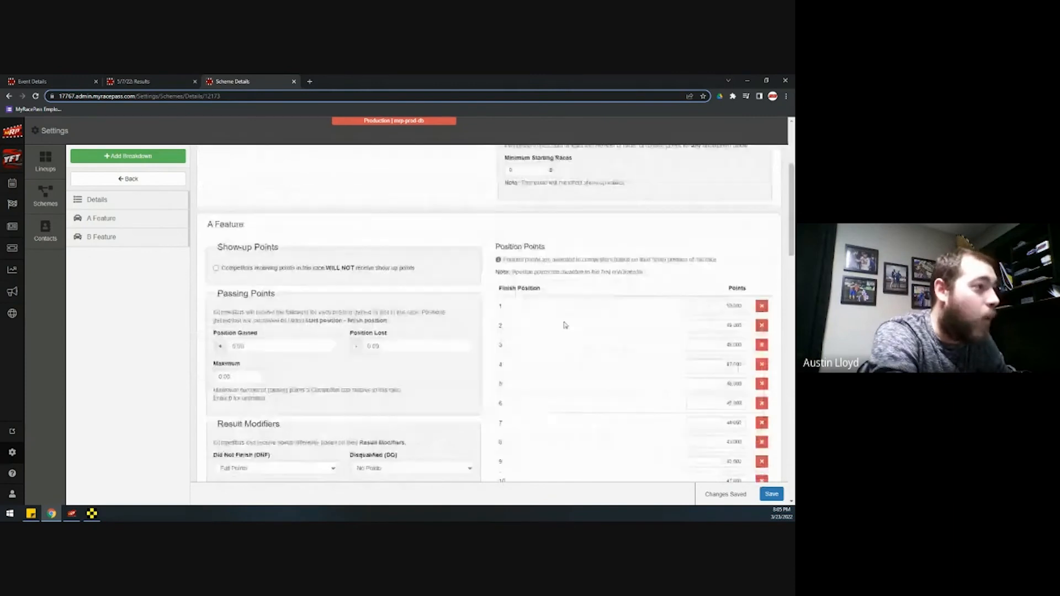
scroll(566, 325, down, 2)
scroll(715, 288, down, 1)
scroll(716, 288, down, 5)
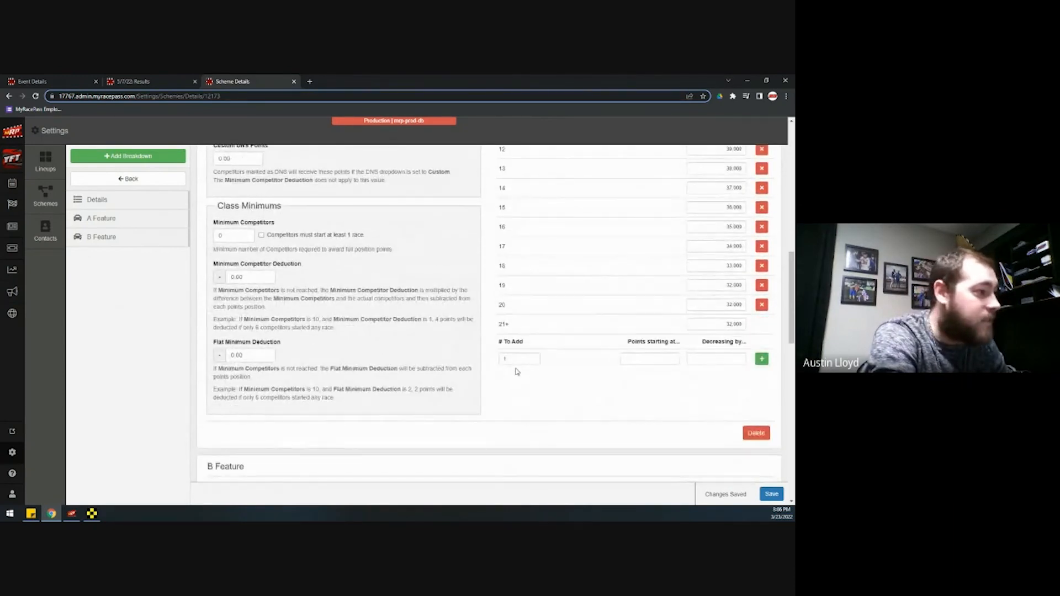
scroll(517, 371, down, 5)
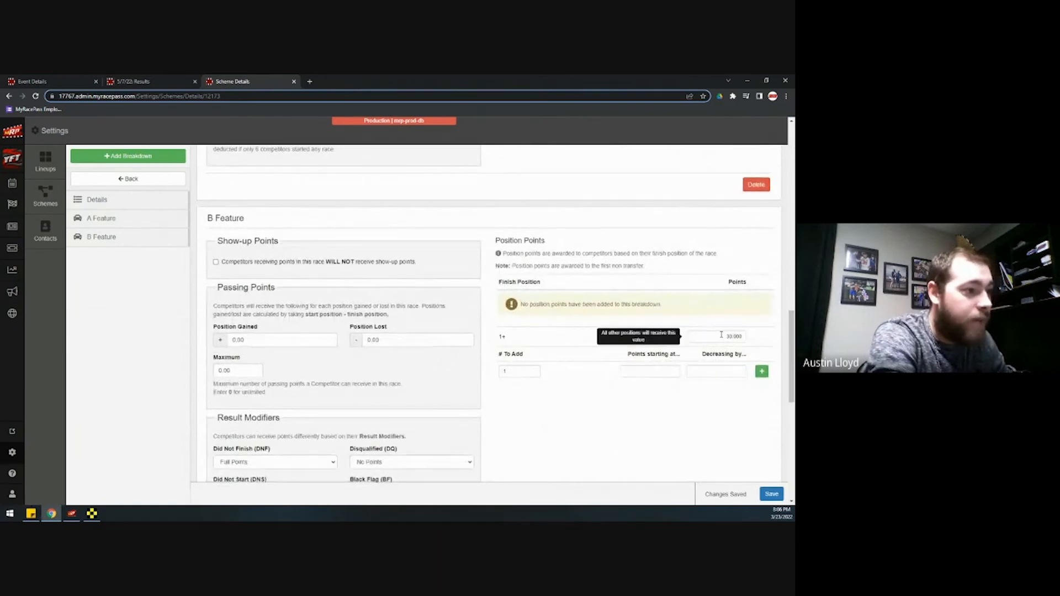
scroll(252, 418, down, 10)
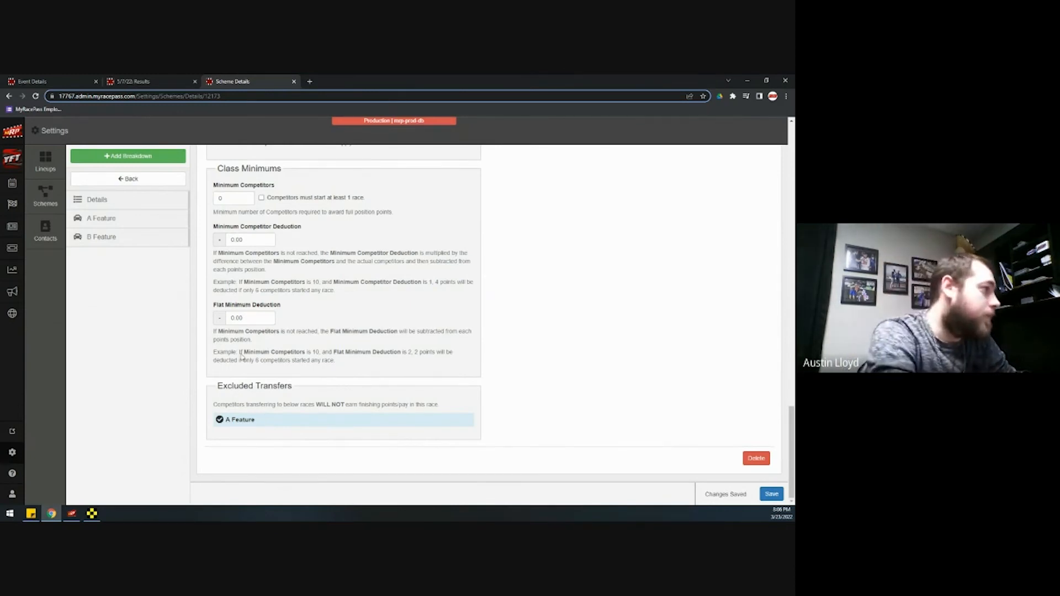
click(145, 230)
Return to the scheme list and open the Night 2 payout scheme
click(126, 179)
scroll(400, 433, down, 20)
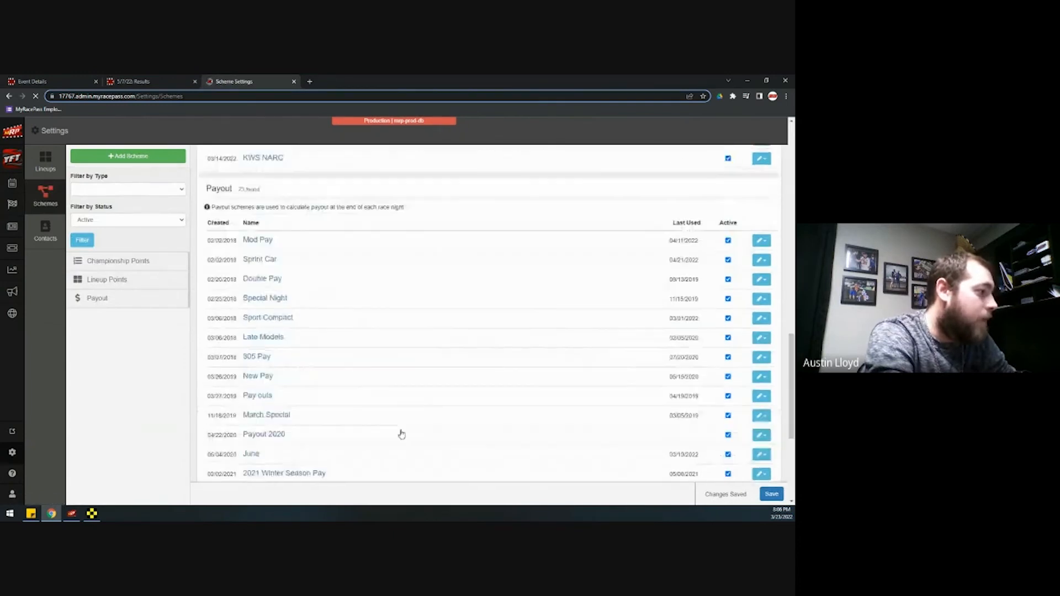
click(255, 360)
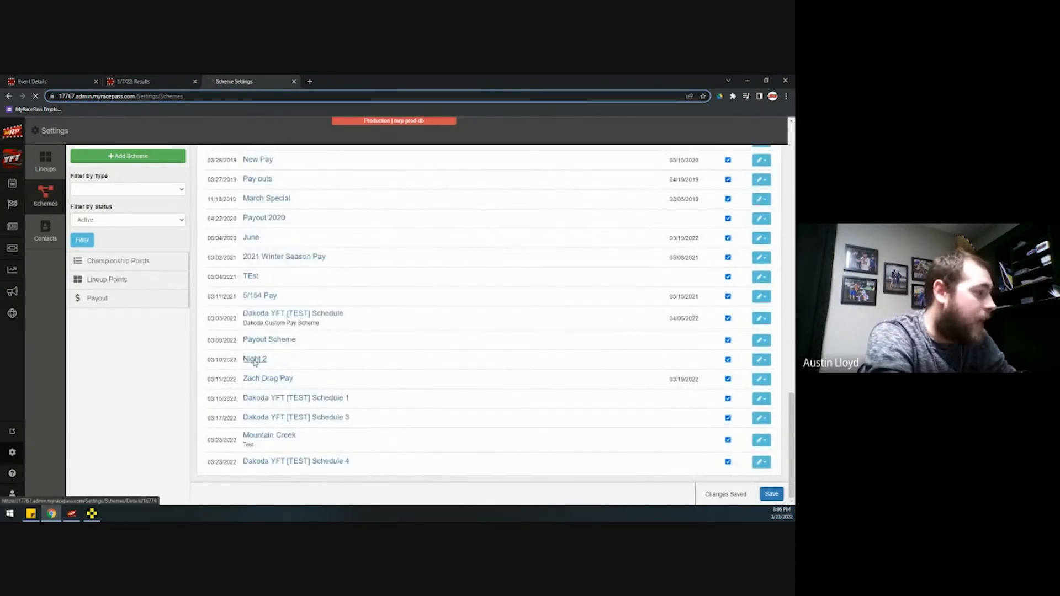
scroll(485, 367, down, 3)
scroll(492, 332, up, 3)
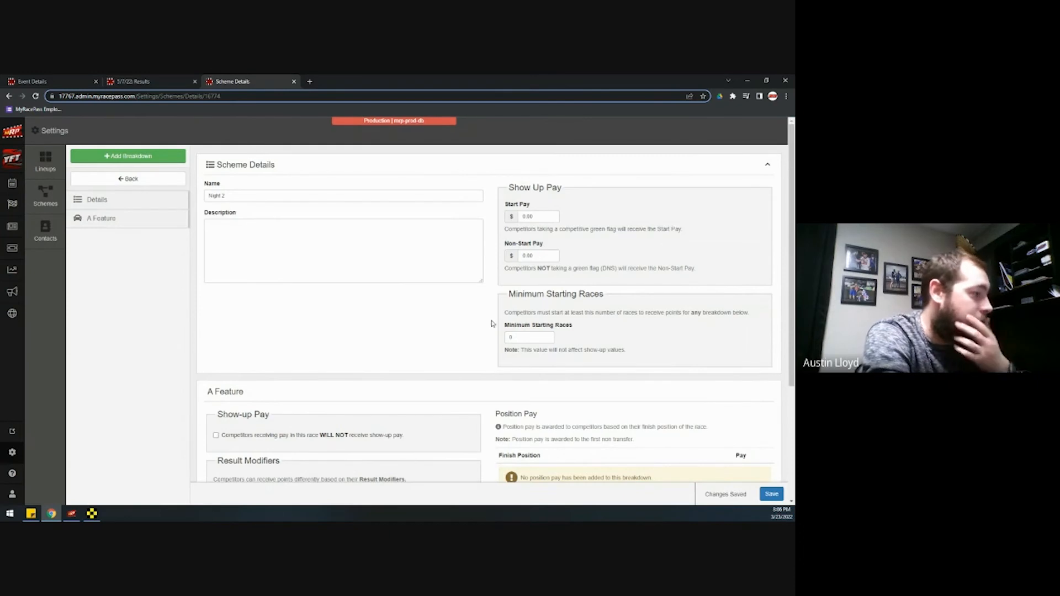
scroll(486, 345, down, 3)
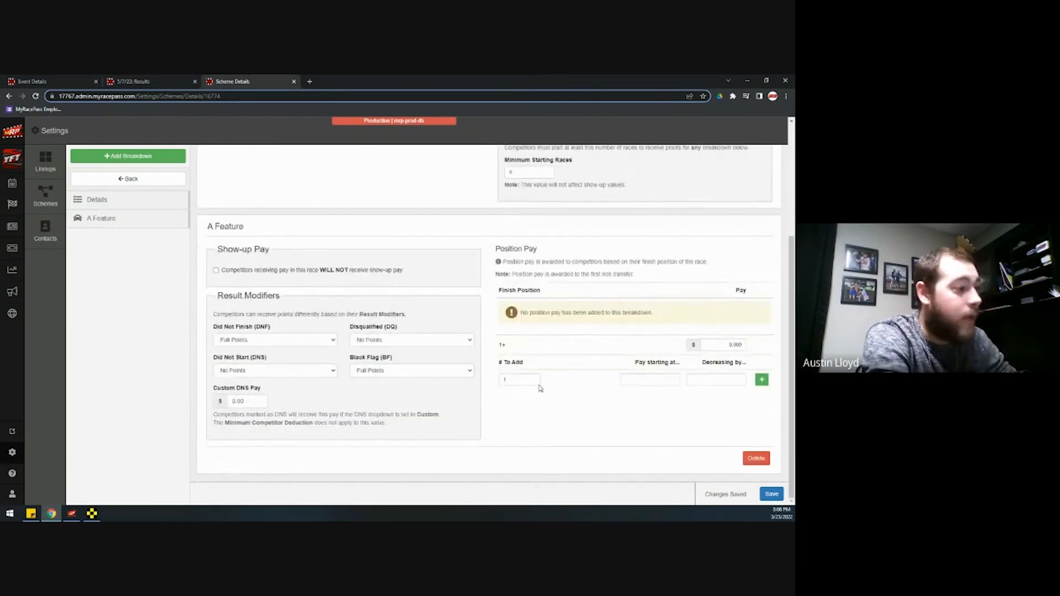
Generate 20 A Feature pay positions starting at 500.00, decreasing by 0.75
click(518, 380)
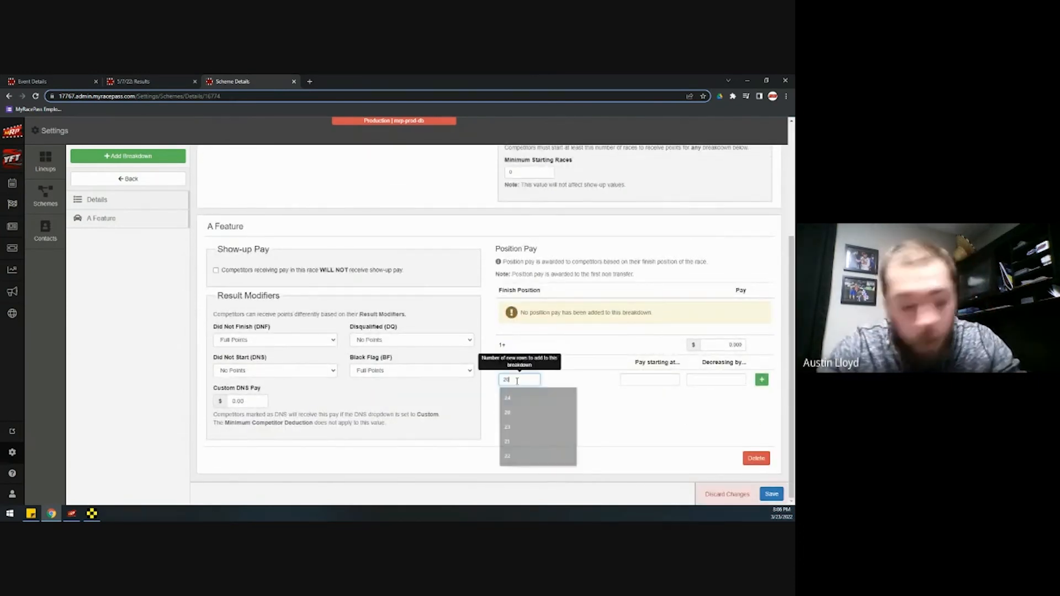
text(20)
click(636, 380)
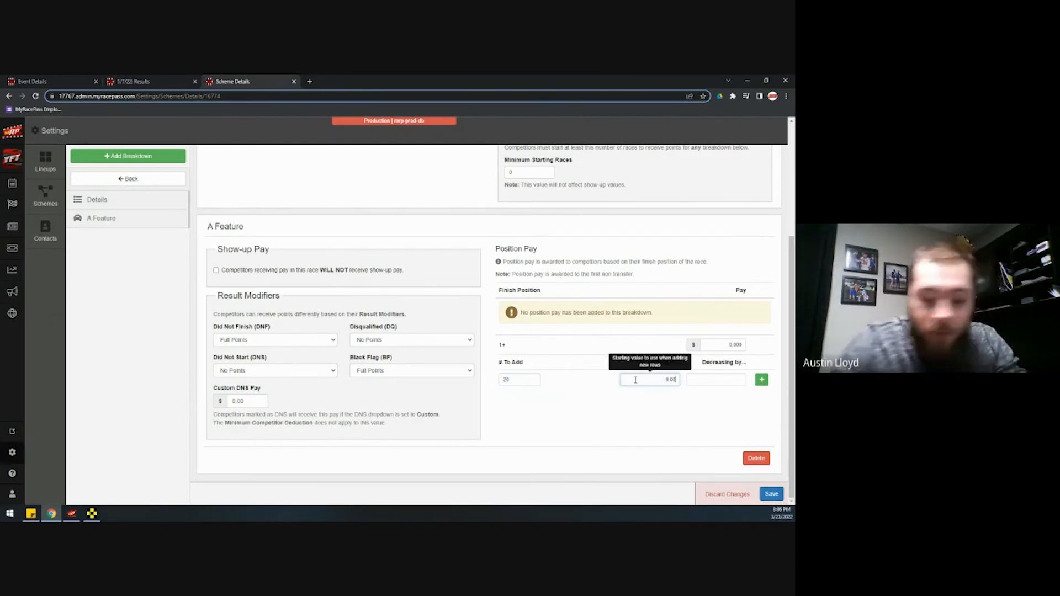
text(500.00)
key(Tab)
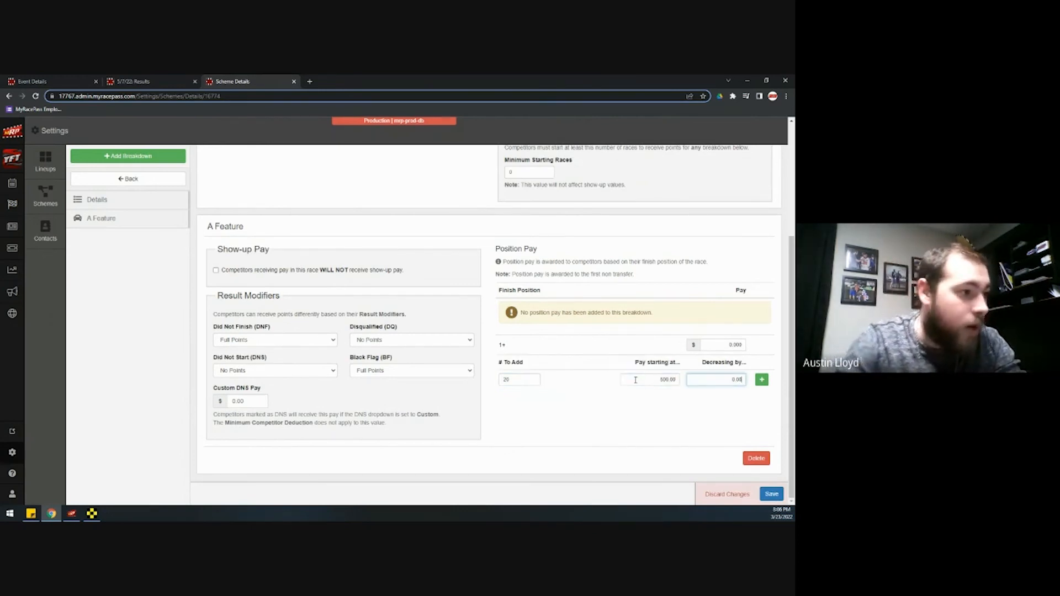
text(0.75)
click(761, 379)
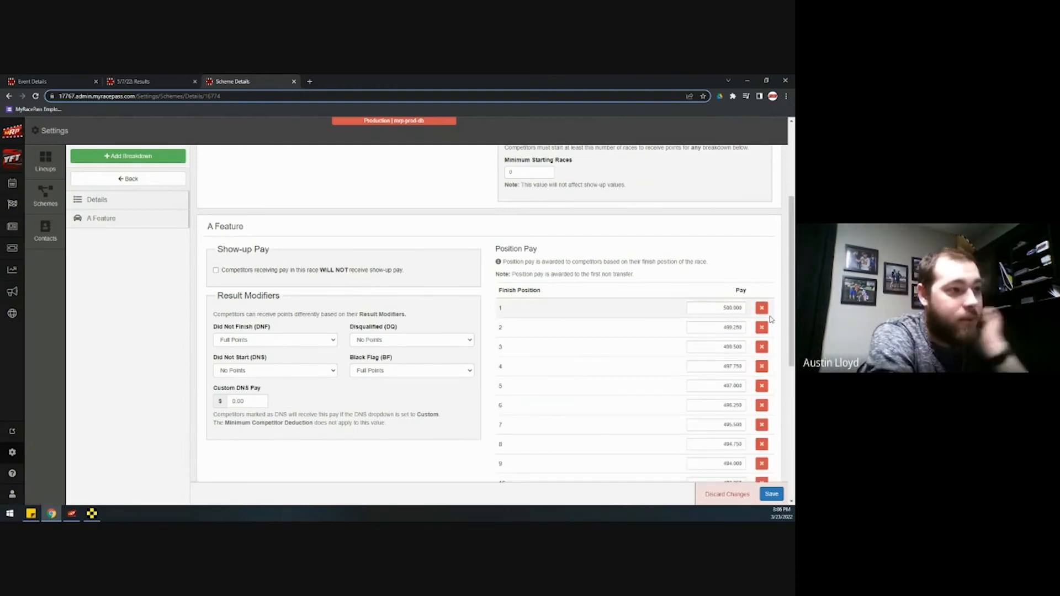
Delete all the wrongly generated position pay rows
scroll(718, 364, down, 5)
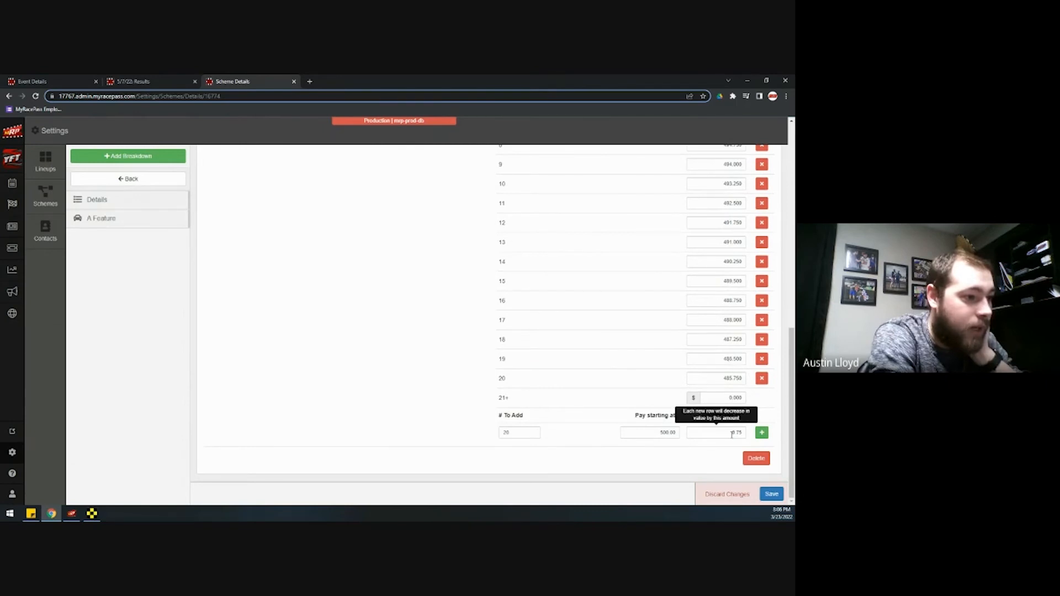
click(762, 379)
click(763, 362)
click(763, 362)
click(763, 362)
click(763, 361)
click(763, 362)
click(763, 362)
click(763, 362)
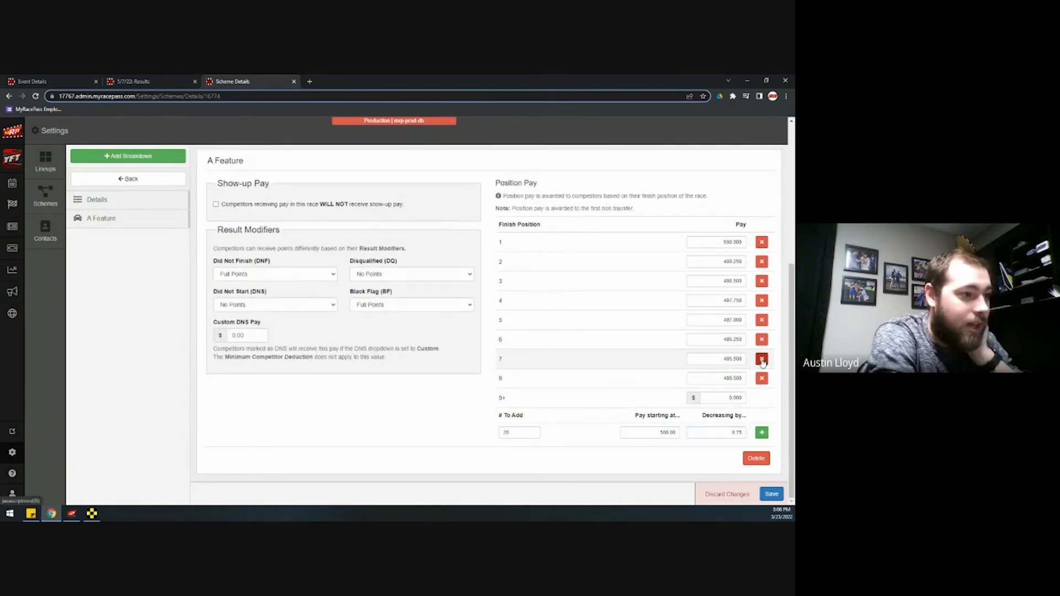
click(762, 362)
click(762, 363)
click(762, 366)
click(762, 347)
click(763, 328)
click(762, 308)
Regenerate the pay rows dropping 75 per place and save the Night 2 scheme
click(745, 380)
text(00)
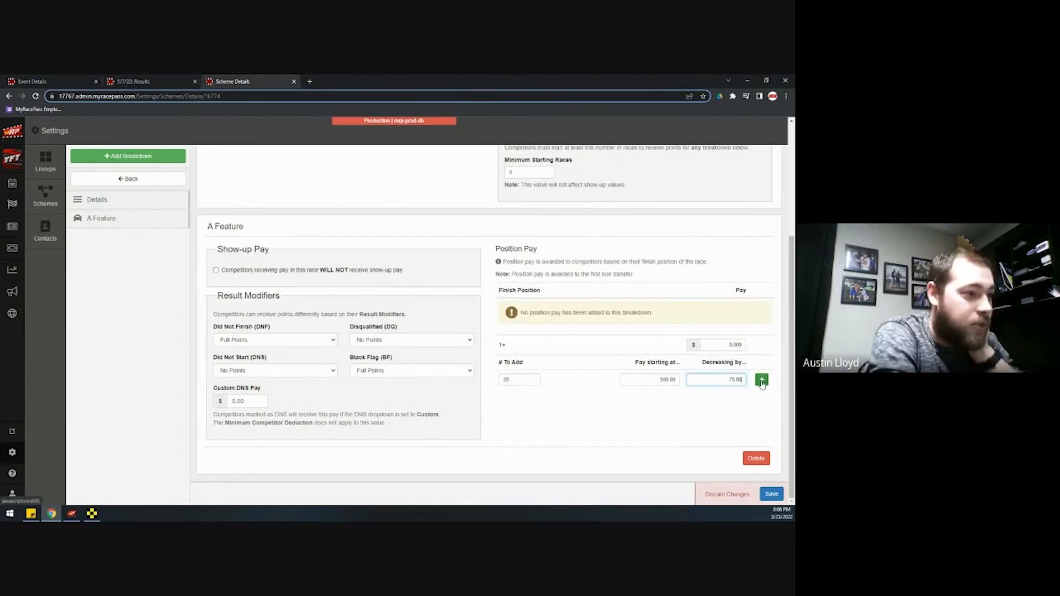
click(762, 380)
scroll(735, 398, down, 3)
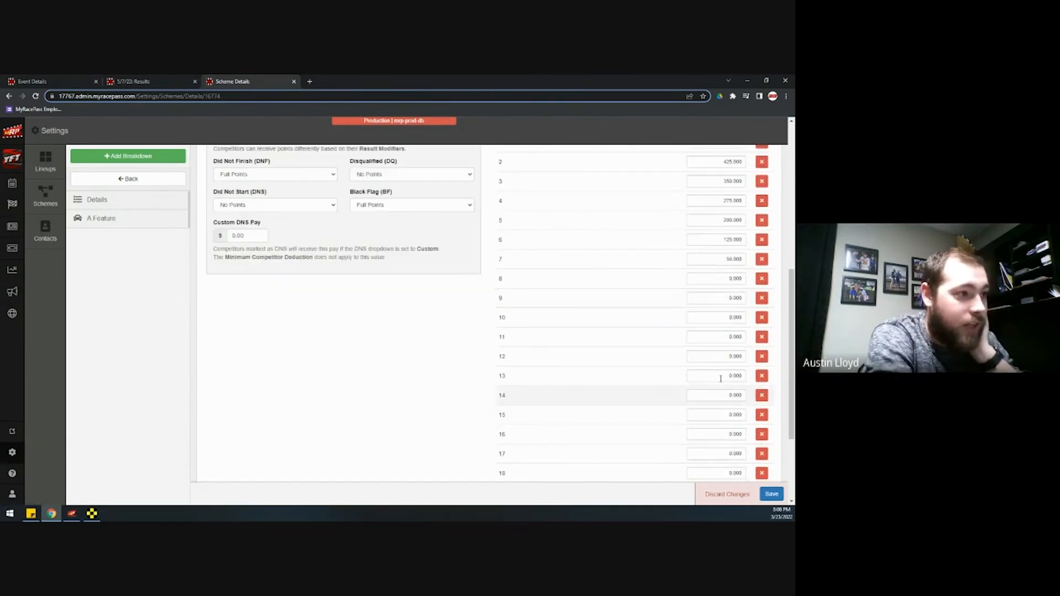
click(772, 497)
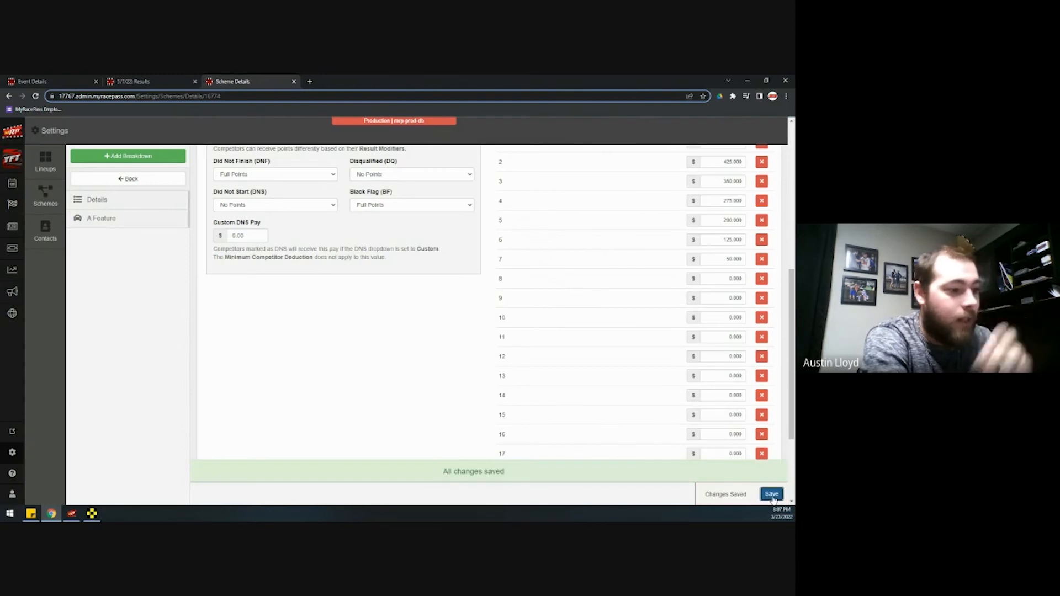
Open the Points/Pay page of the 5/7/22 event's results
scroll(687, 406, down, 3)
scroll(260, 244, up, 1)
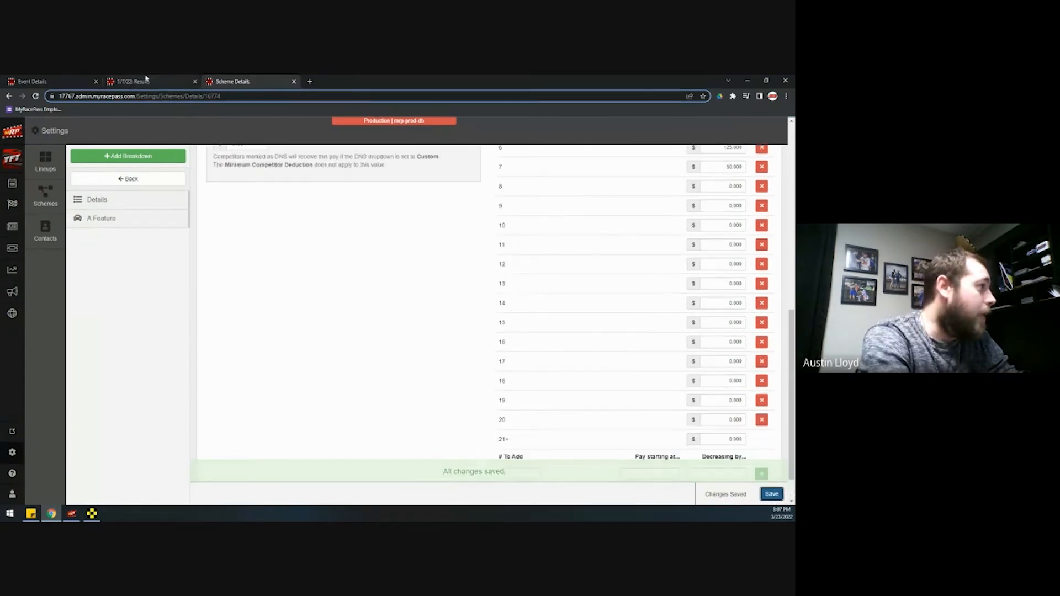
click(147, 81)
click(55, 370)
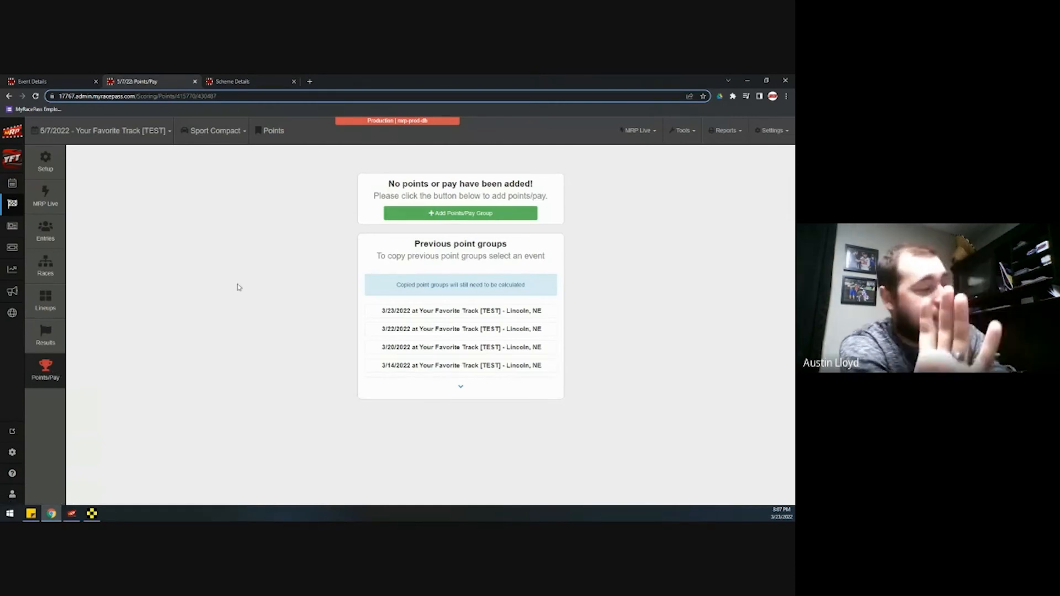
Add 'Point Group 1' with Points as points scheme and Late Models as pay scheme
click(423, 214)
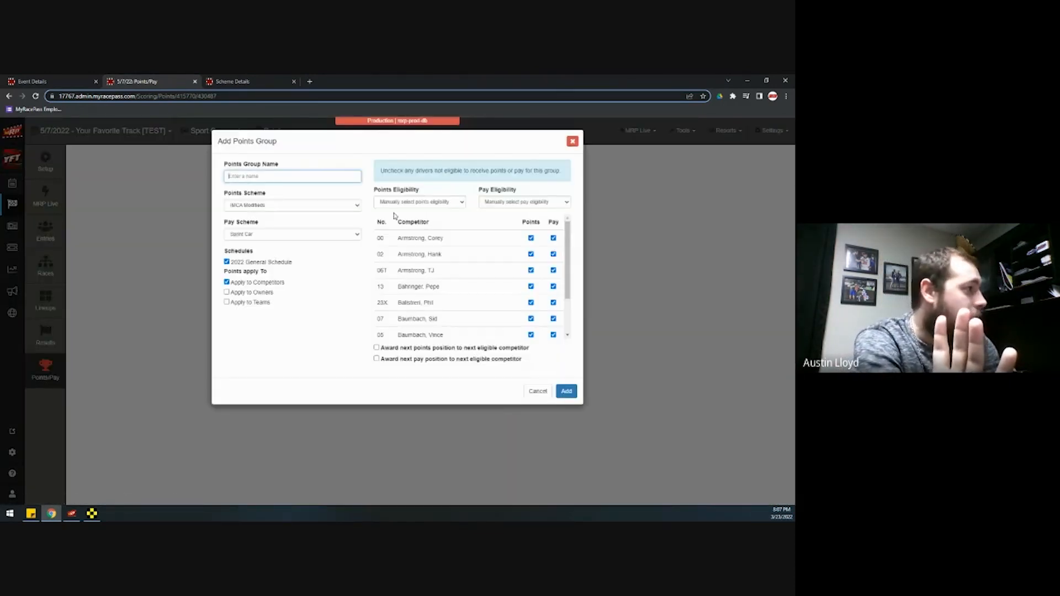
click(279, 211)
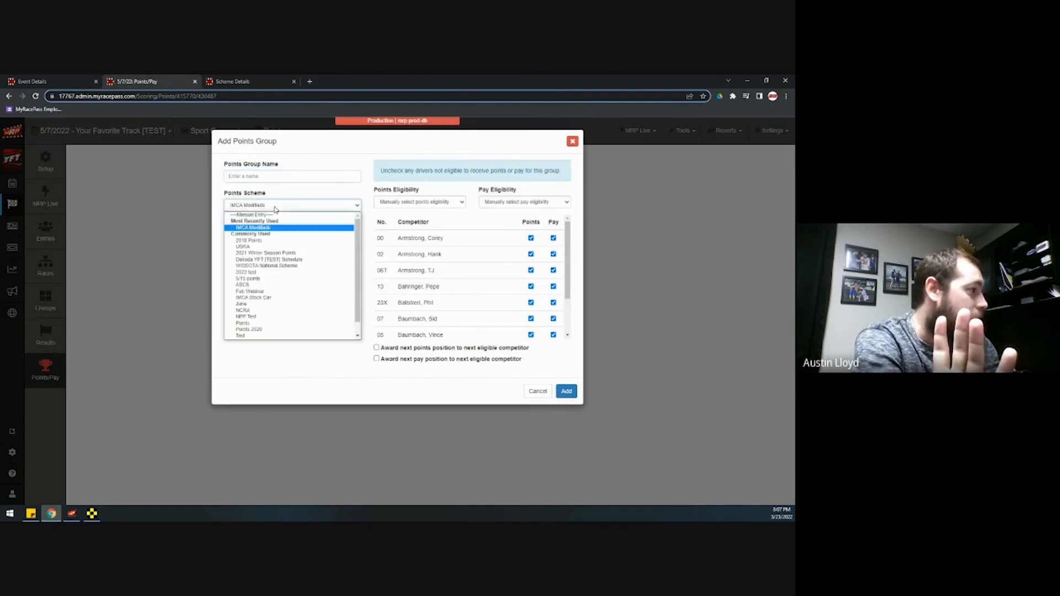
click(267, 326)
click(271, 236)
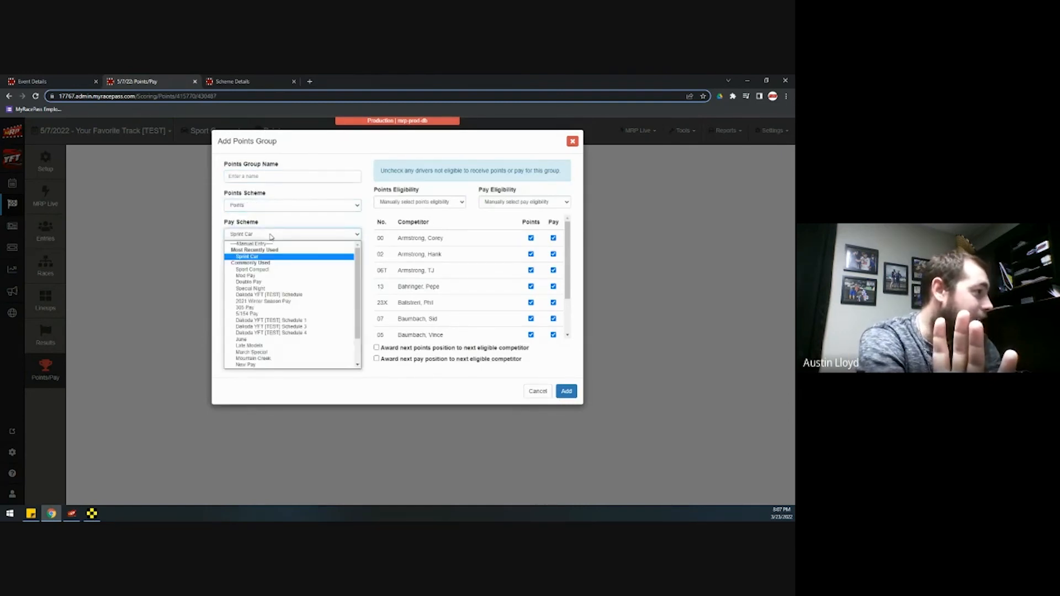
click(259, 344)
click(277, 176)
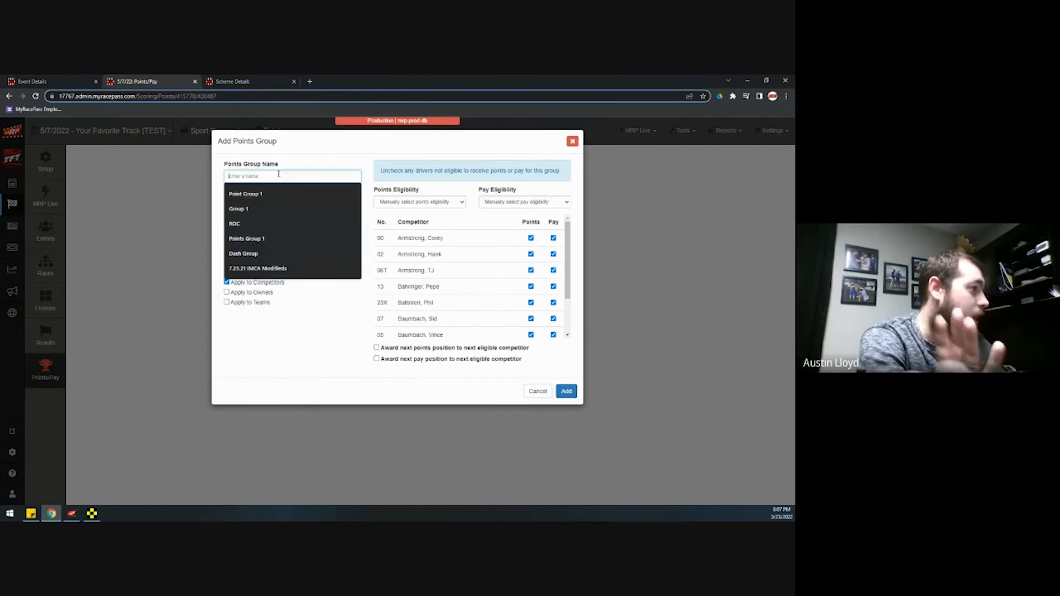
click(280, 194)
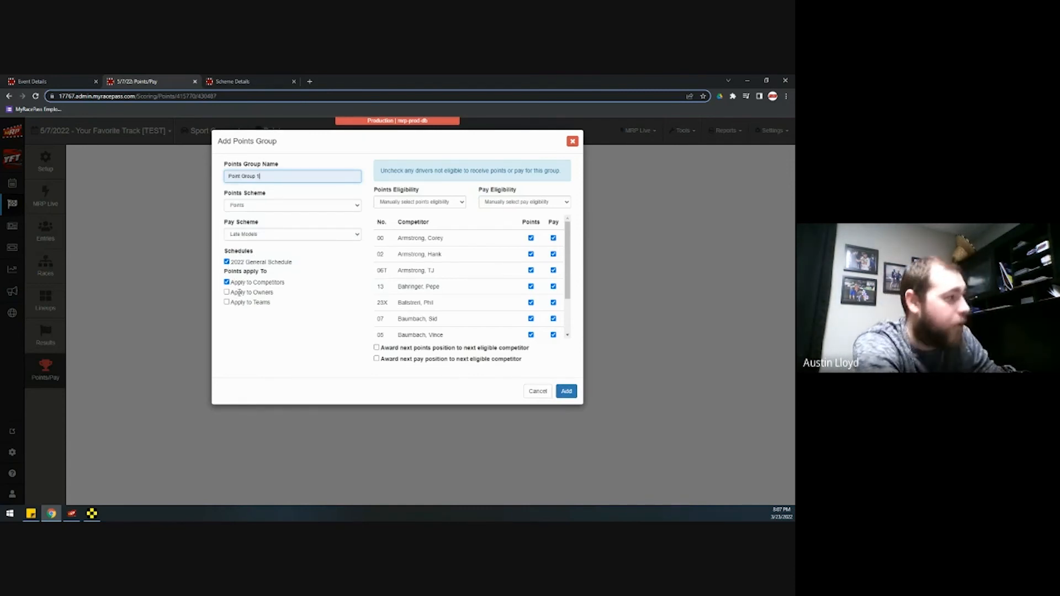
click(569, 391)
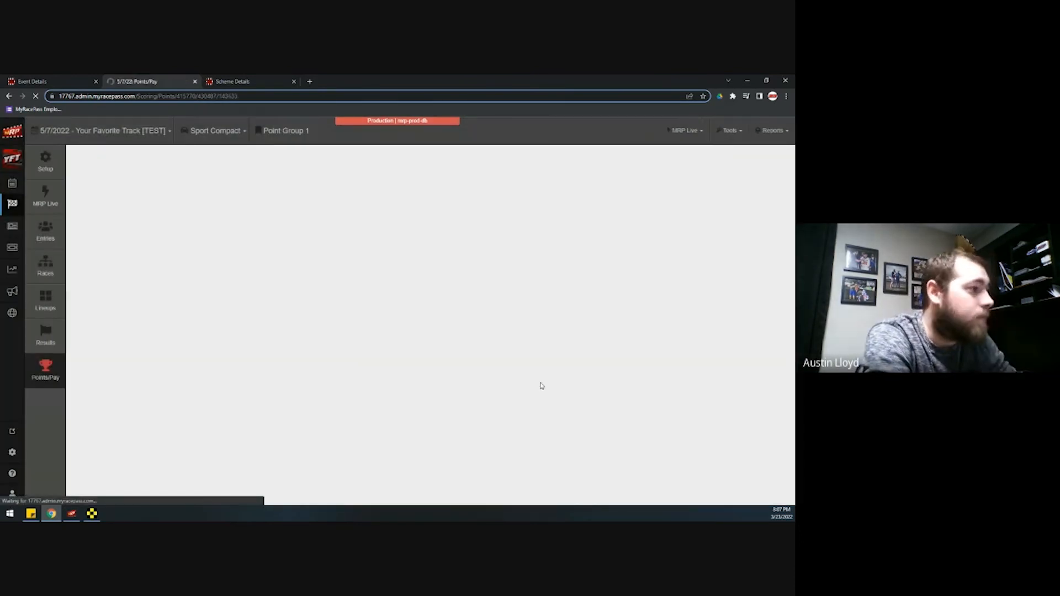
Change A Feature 1 row 10's points adjustment to -25 and save
scroll(524, 390, down, 3)
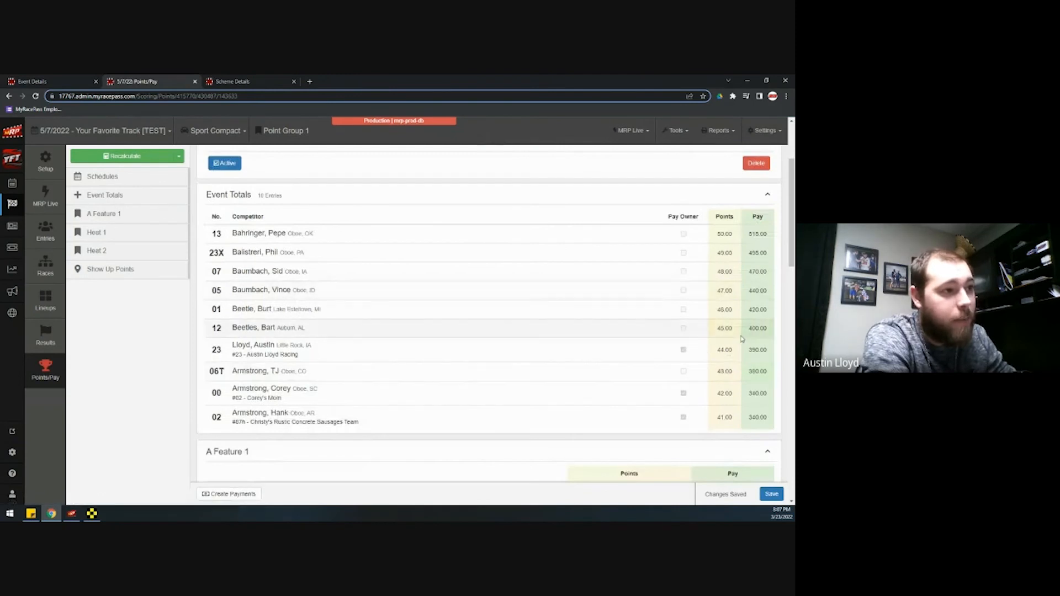
scroll(741, 339, down, 7)
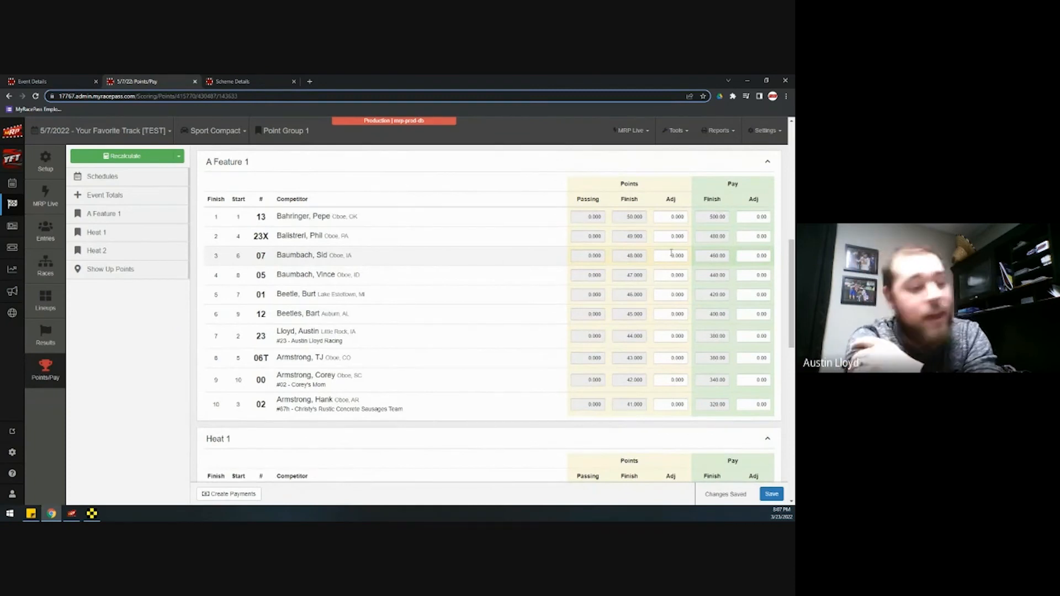
click(668, 404)
text(-25)
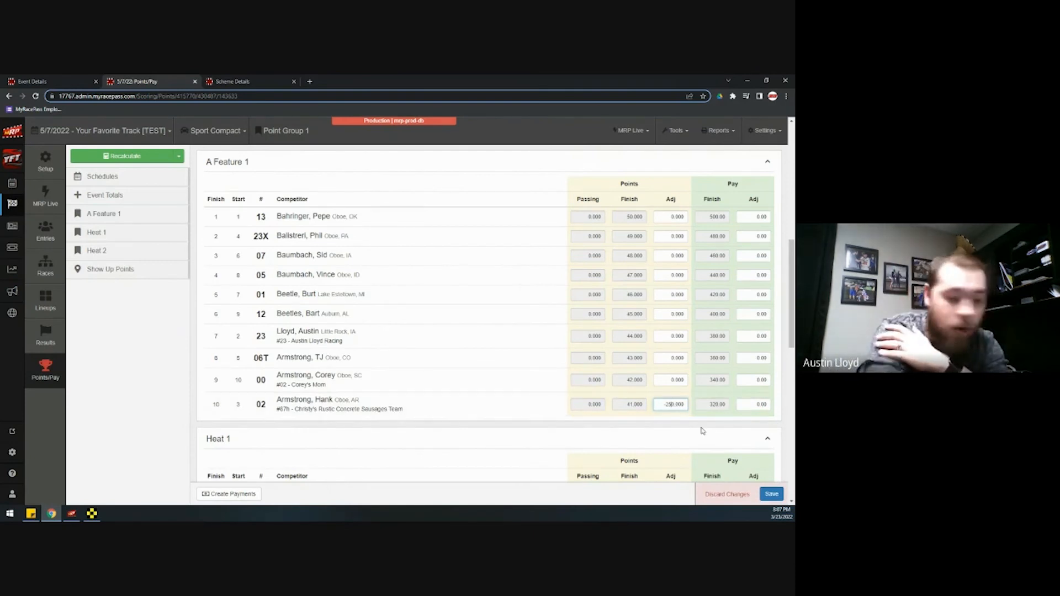
key(BackSpace)
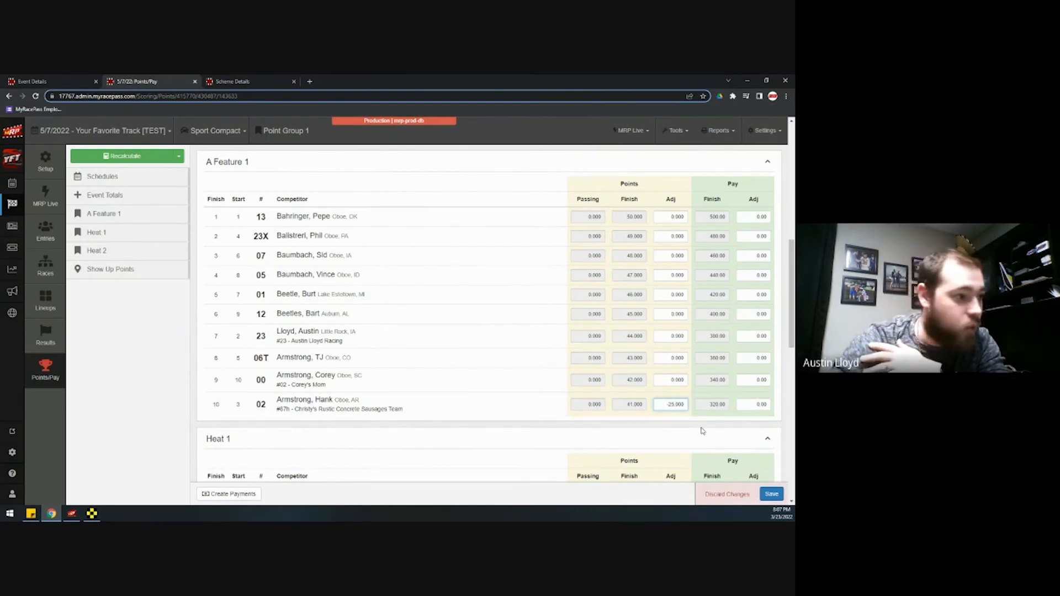
click(771, 494)
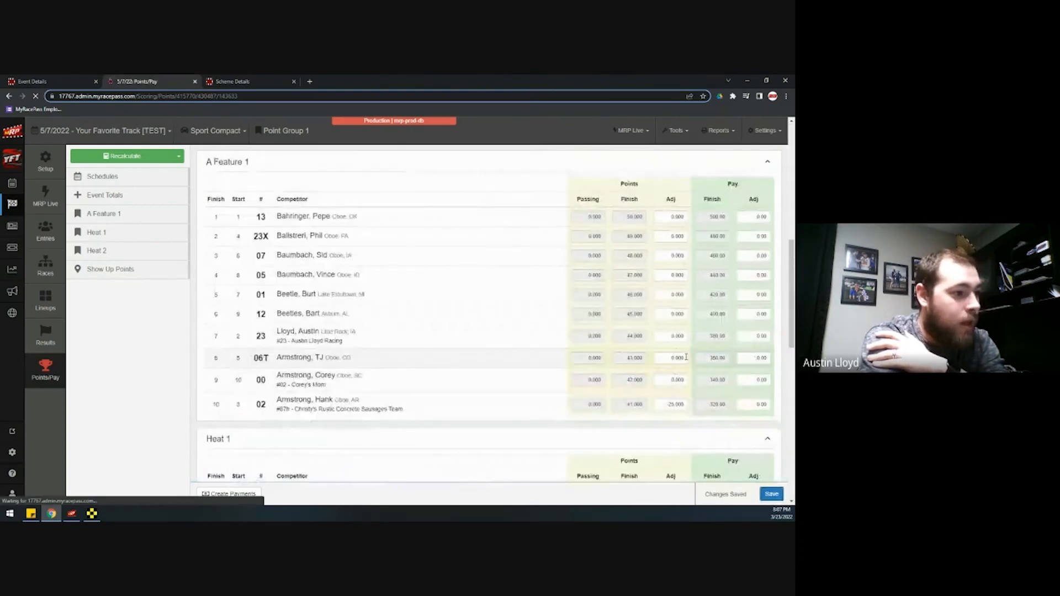
Scroll through the heat and Show Up points tables to review them
scroll(661, 368, down, 3)
scroll(661, 368, down, 5)
scroll(654, 331, up, 4)
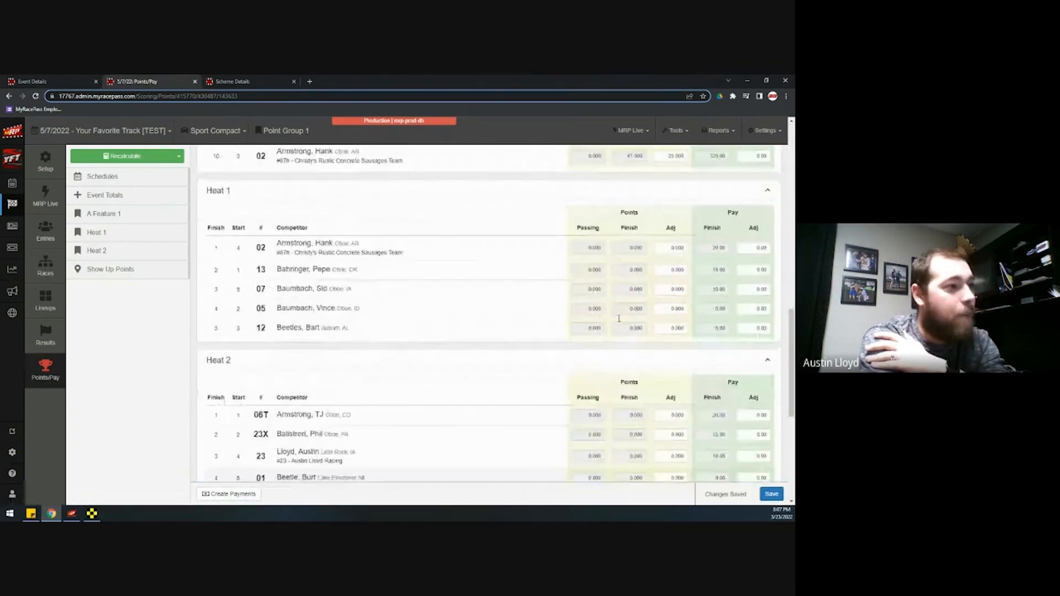
scroll(649, 298, down, 1)
scroll(649, 297, down, 5)
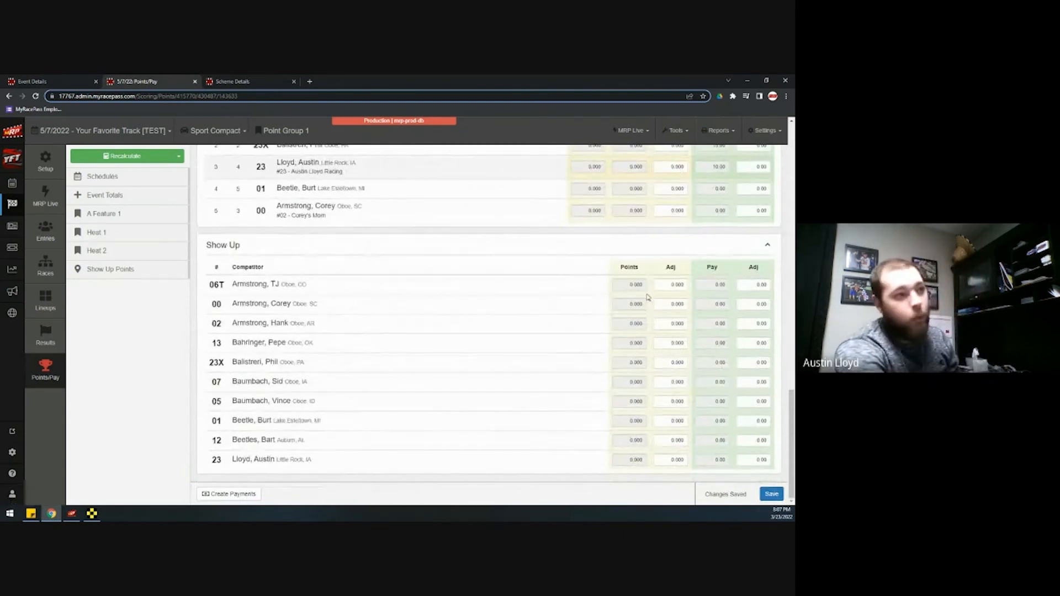
scroll(649, 297, up, 15)
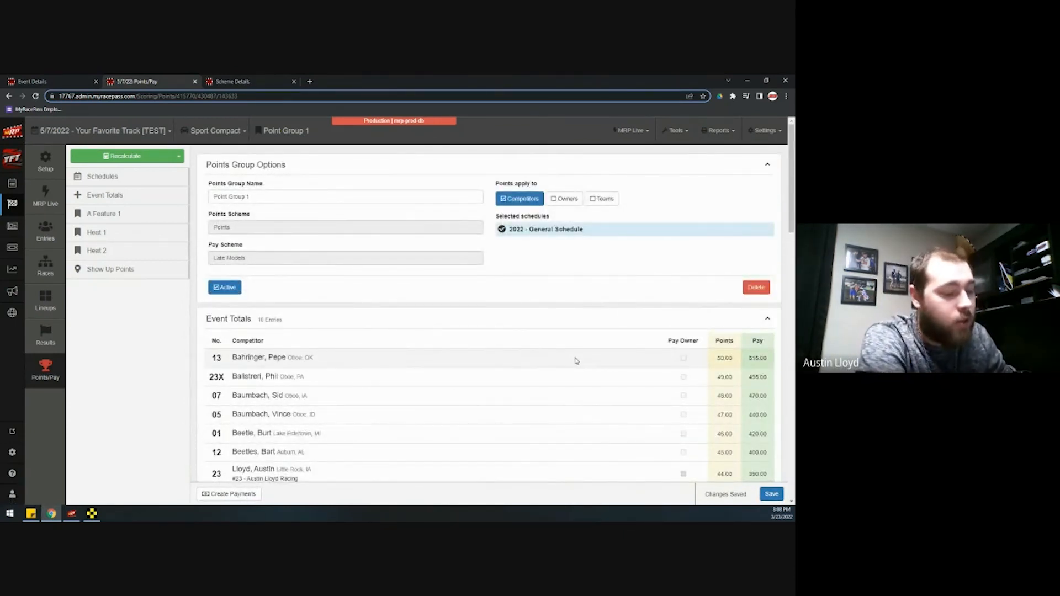
scroll(587, 372, down, 1)
Turn the Sport Compact points into a payments group and prepare checks for all 10 payees on Laser Top Check layout
click(230, 498)
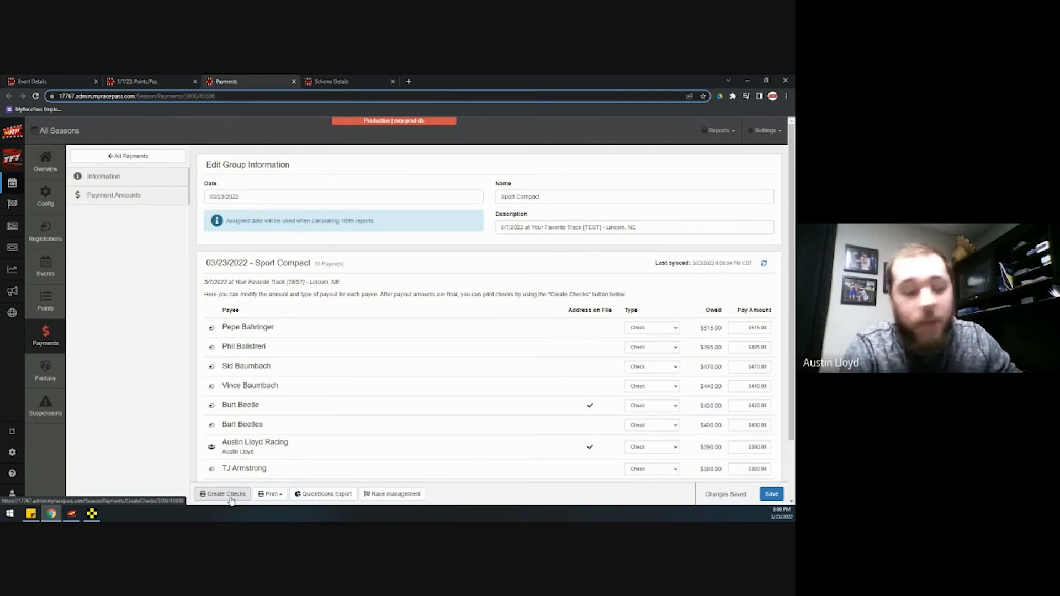
click(231, 498)
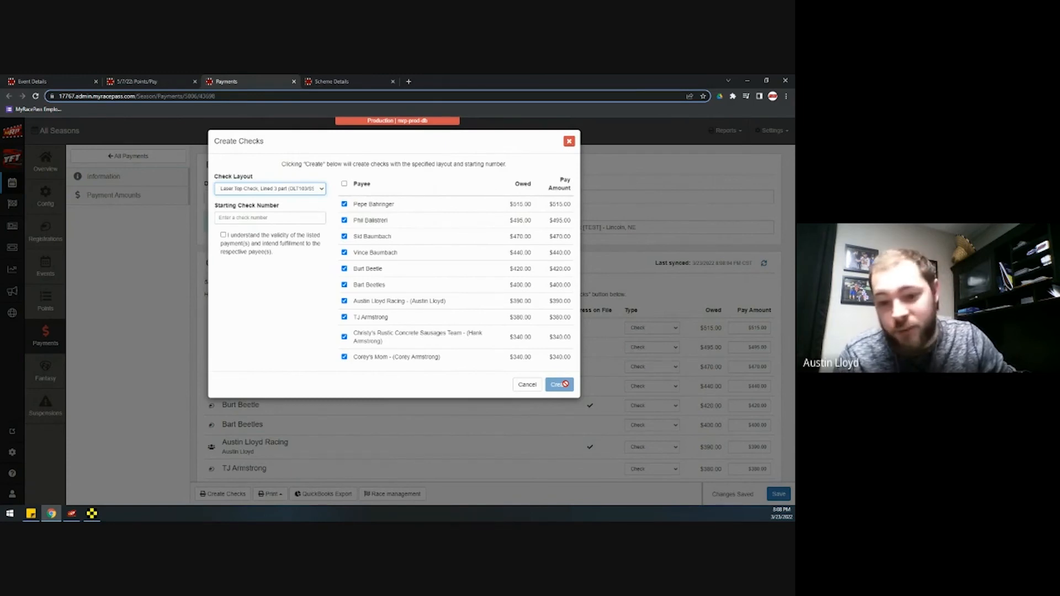
Skip check creation, print the payout report showing all 10 payees paid in full, then close it
click(527, 384)
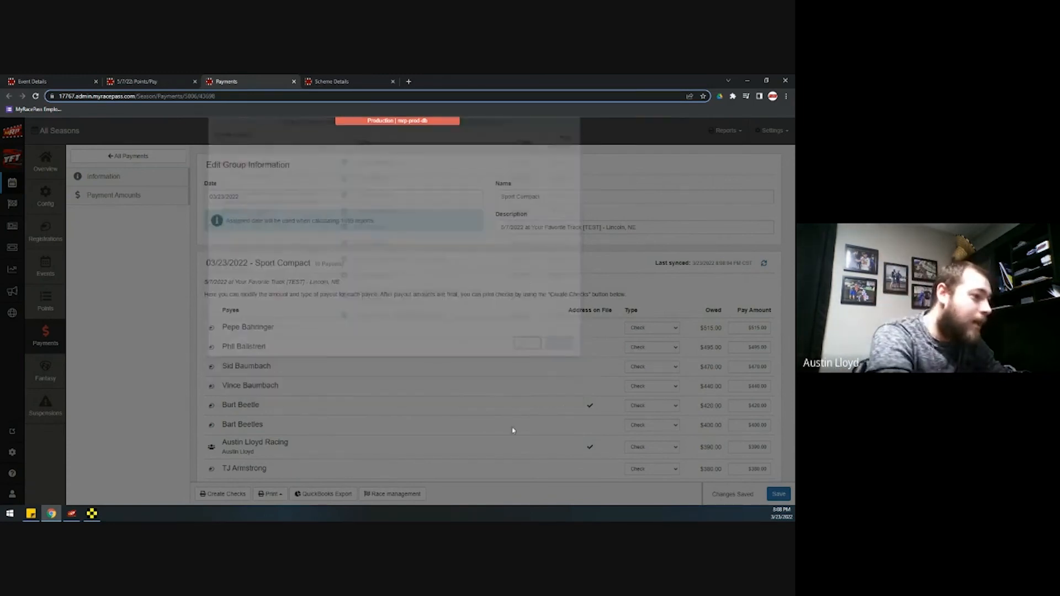
click(270, 495)
click(278, 467)
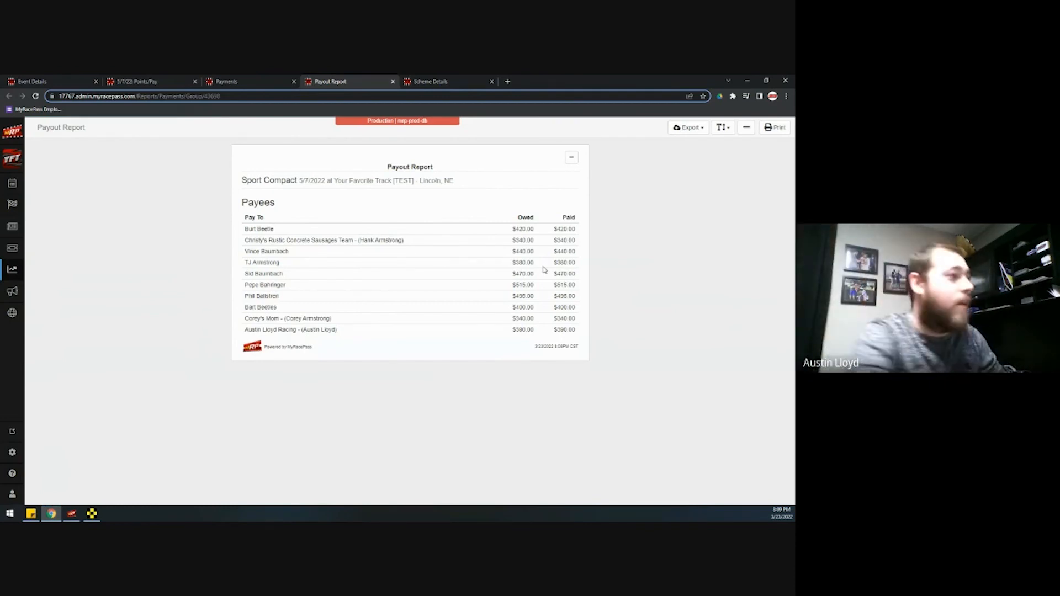
click(393, 81)
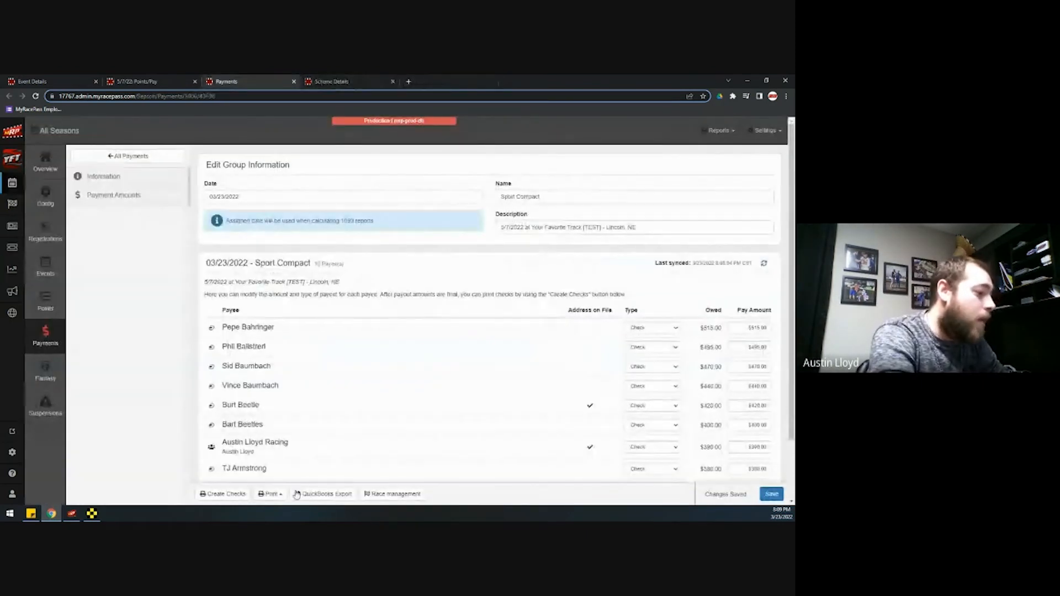
Go to Registrations, showing the 2022 Your Favorite Track registration with 410 Sprints - Winged and Sport Compact
click(270, 495)
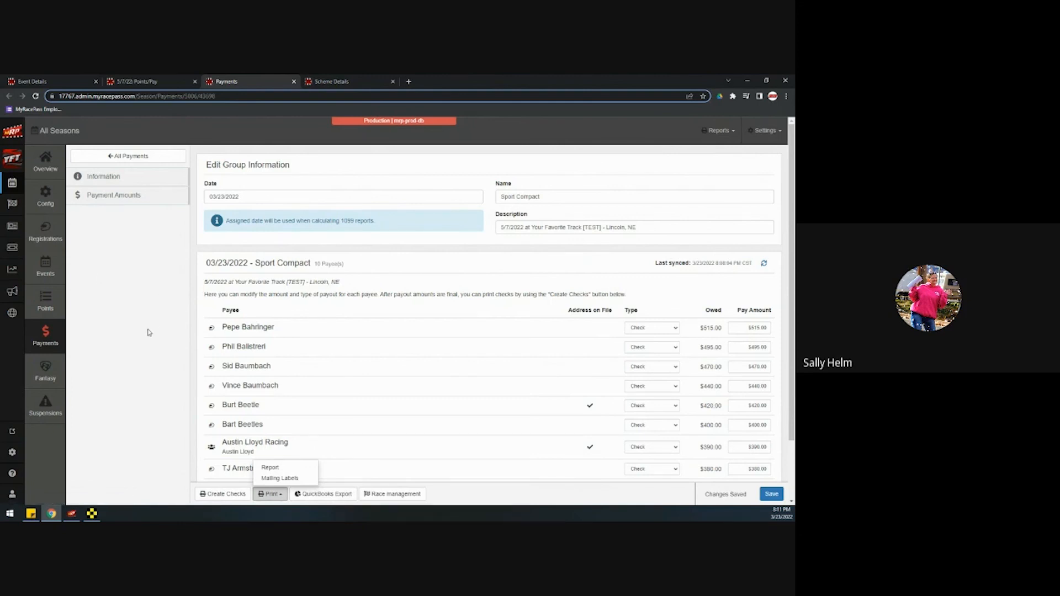
click(57, 240)
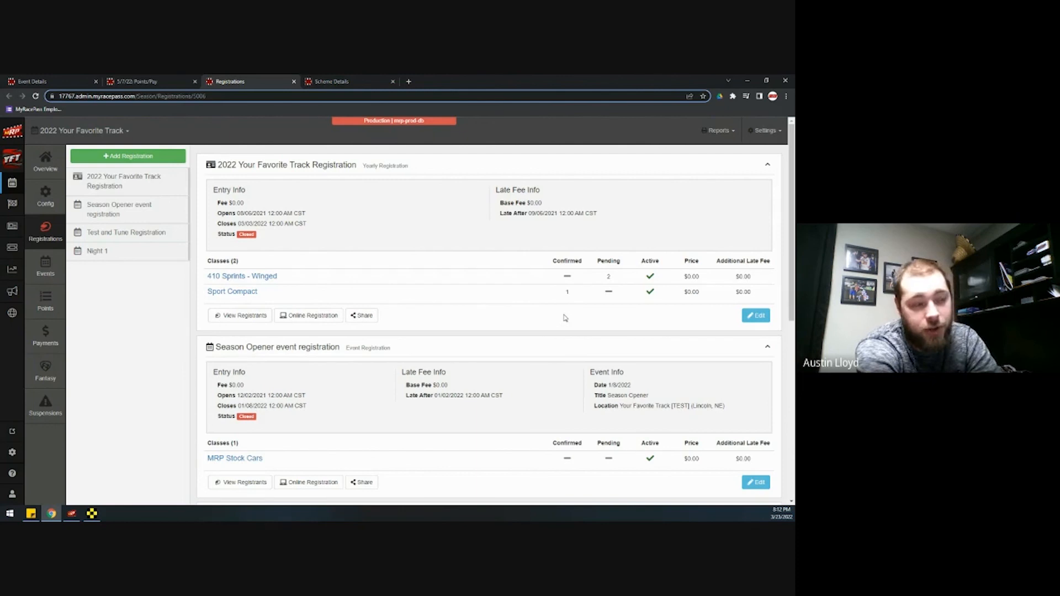
Review the 2022 Your Favorite Track registration's details, then go back to the Registrations list
click(760, 322)
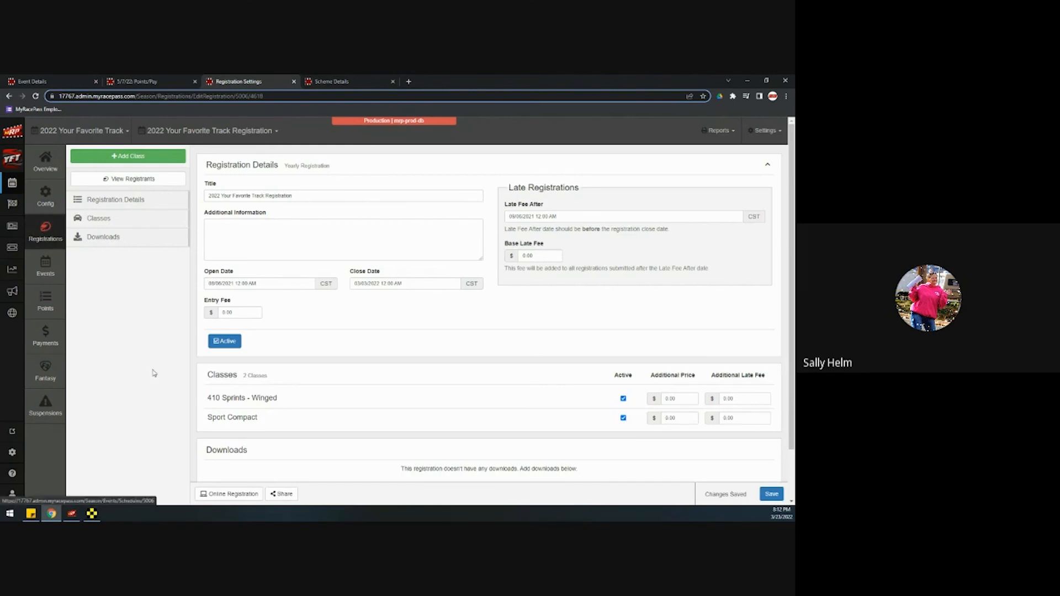
scroll(164, 376, down, 1)
scroll(164, 377, up, 1)
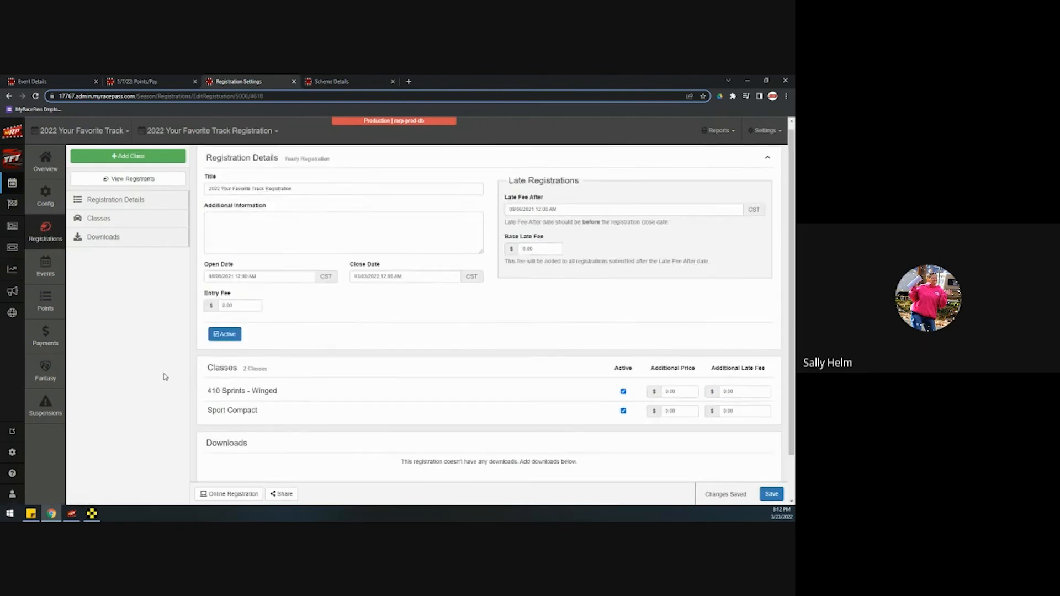
click(42, 235)
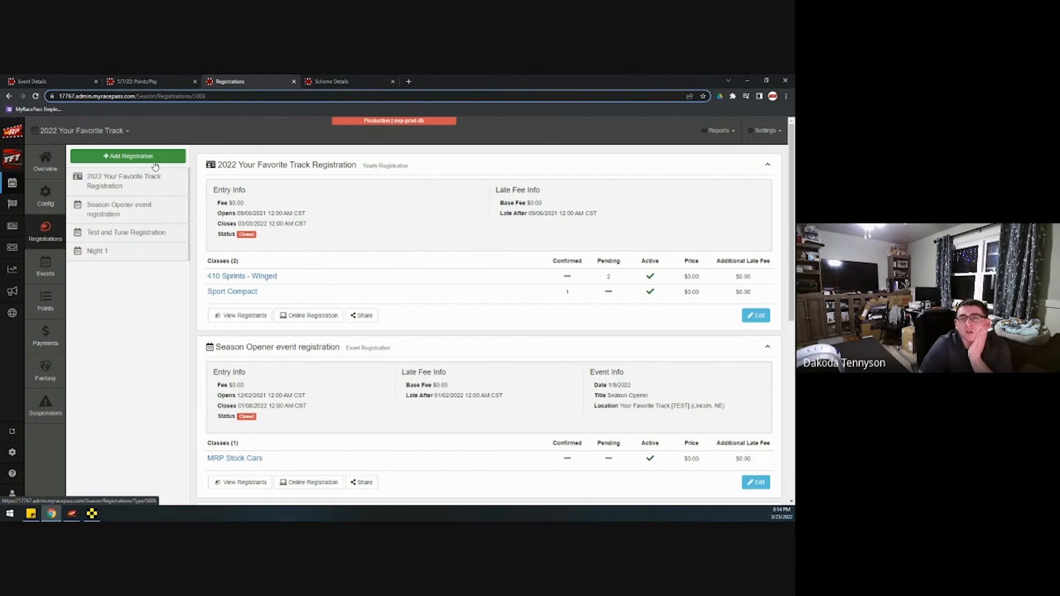
From the event's Points/Pay page, create the Sport Compact payments group dated 03/23/2022 and print its payout report
click(138, 81)
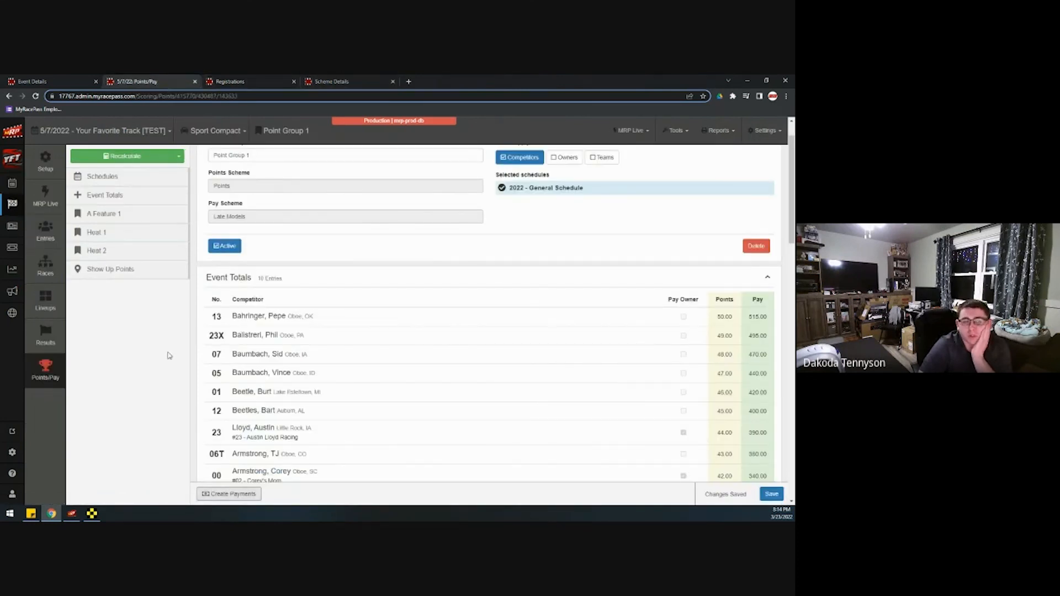
click(247, 499)
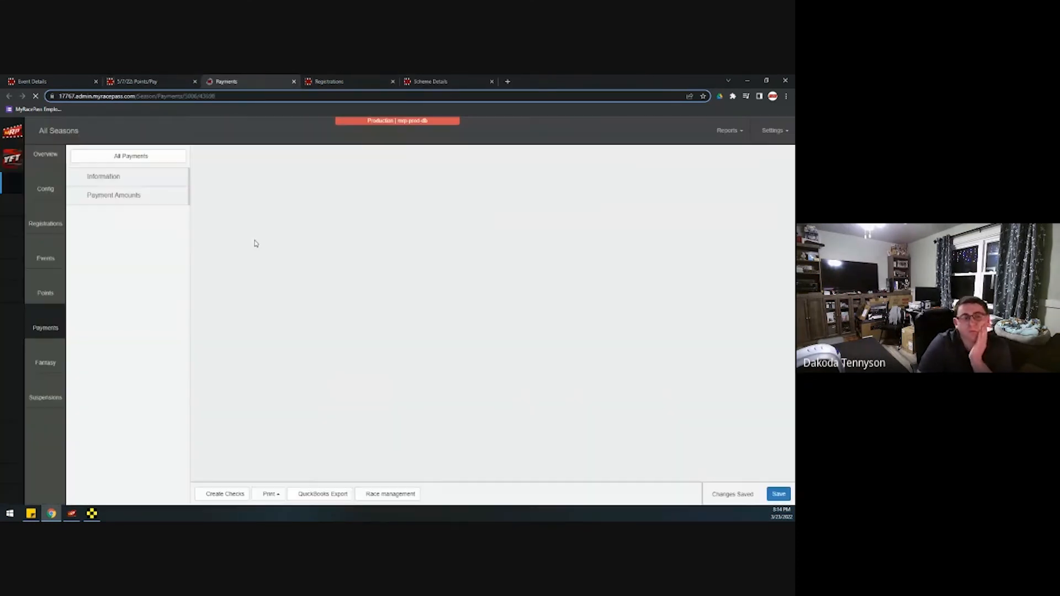
click(286, 497)
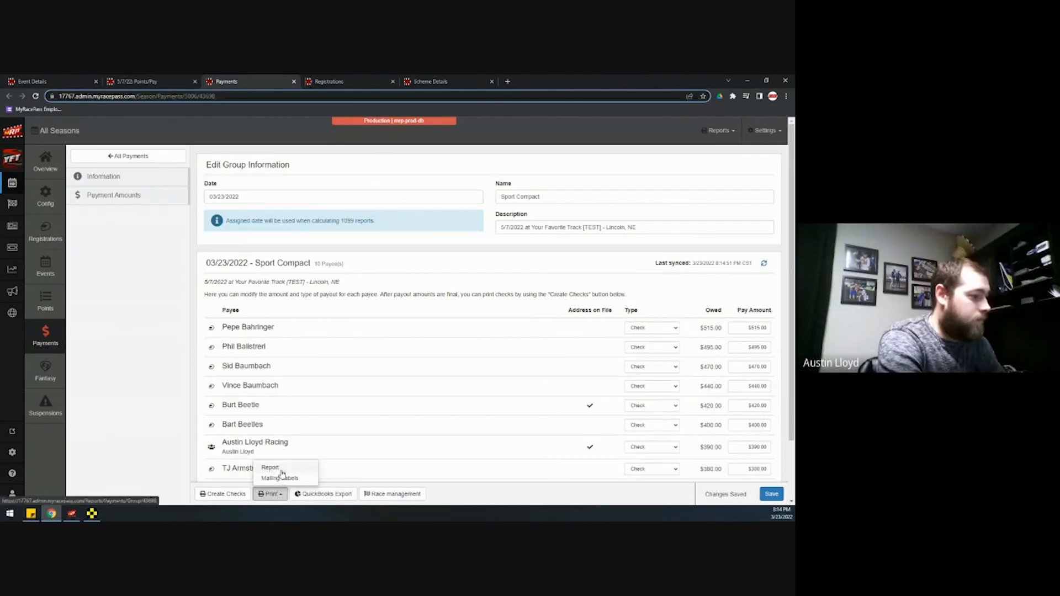
click(281, 474)
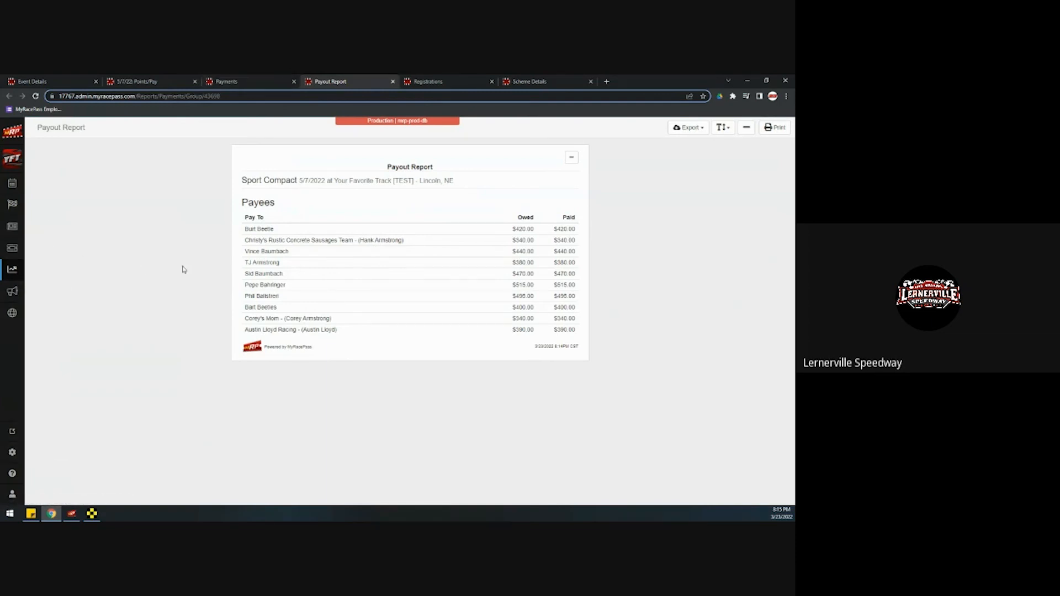
click(394, 83)
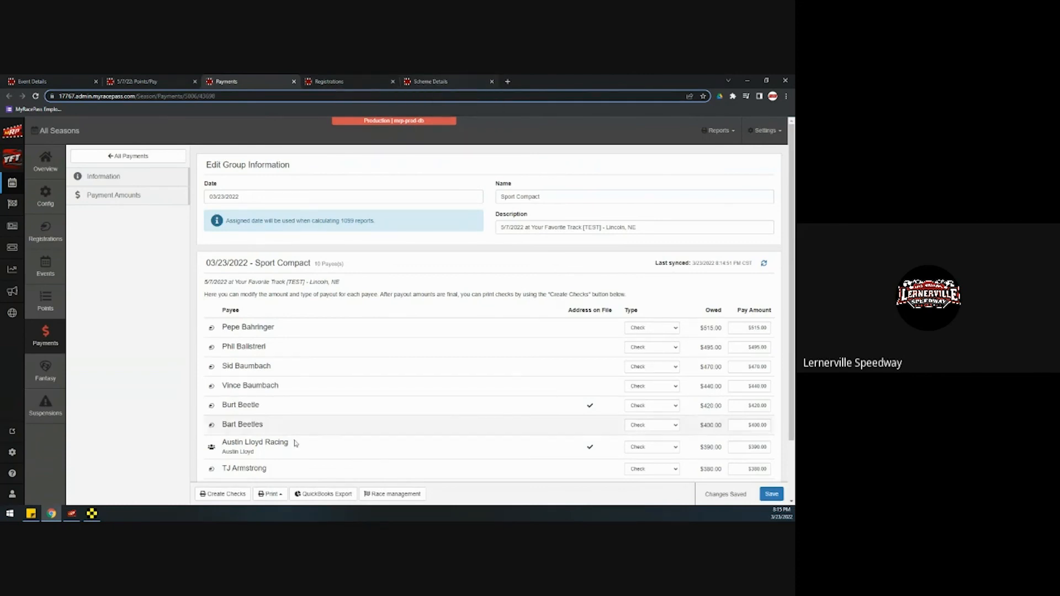
click(223, 494)
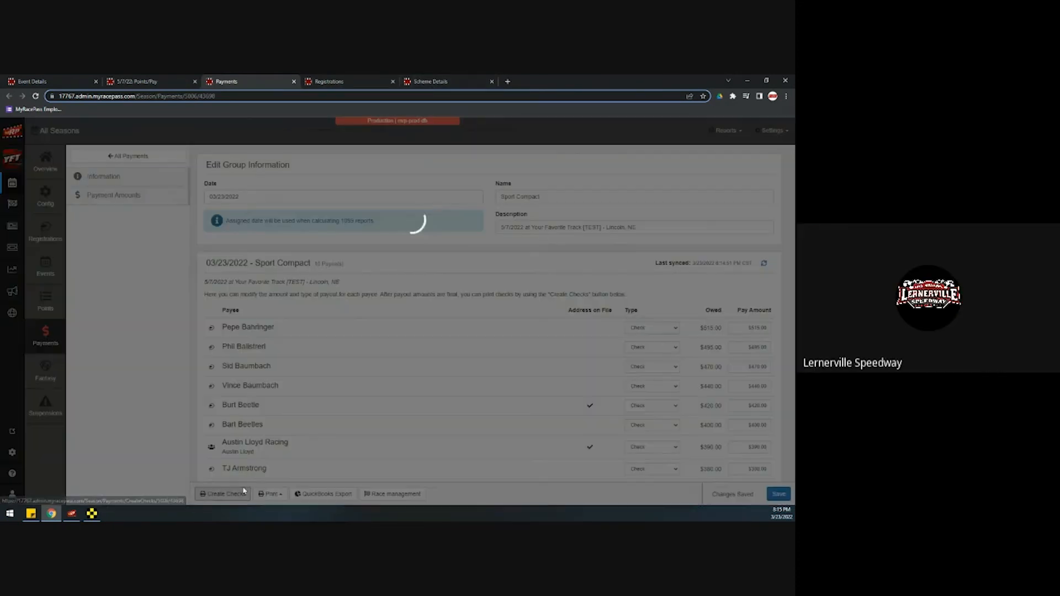
click(615, 233)
click(264, 498)
click(270, 469)
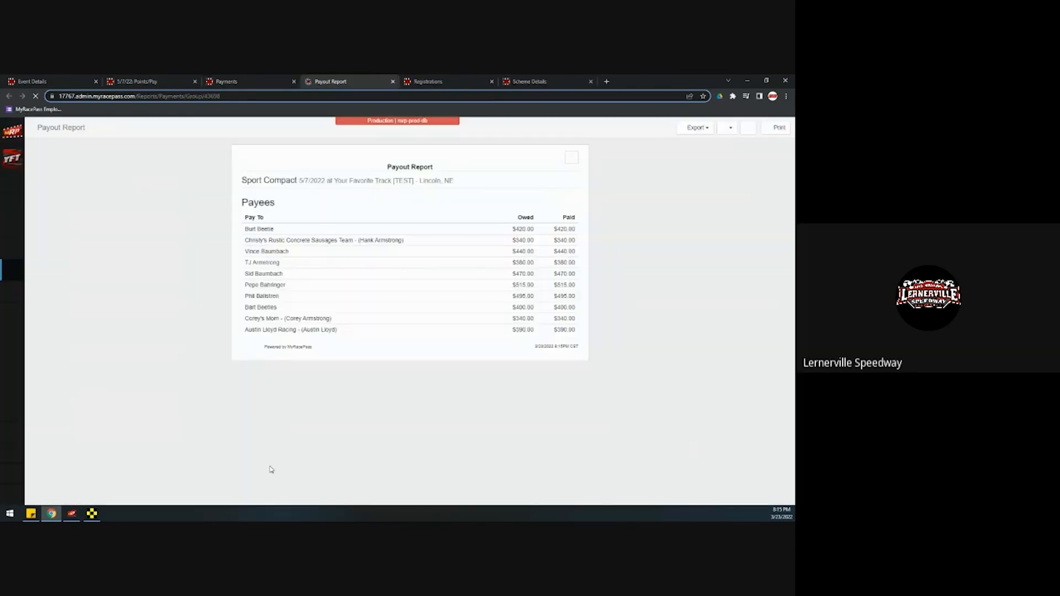